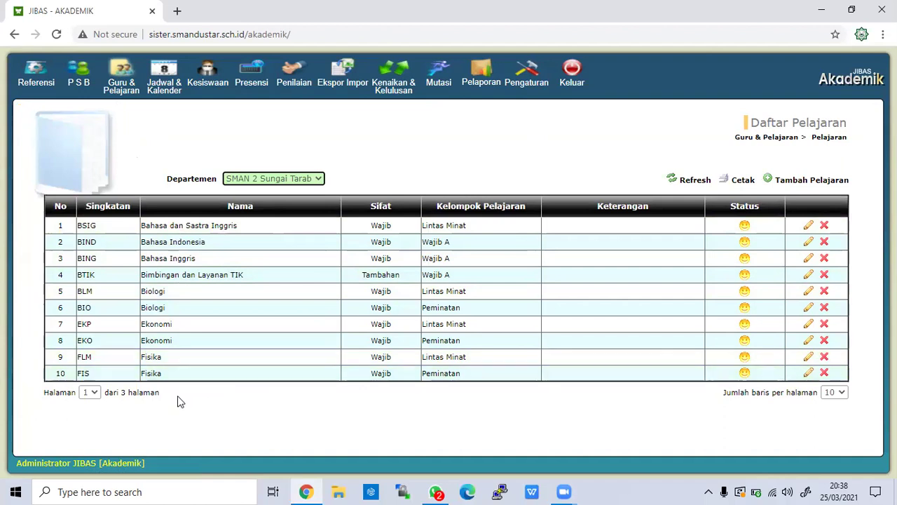
# Show 30 rows per page in the Daftar Pelajaran and look through the full subject list
pyautogui.click(834, 392)
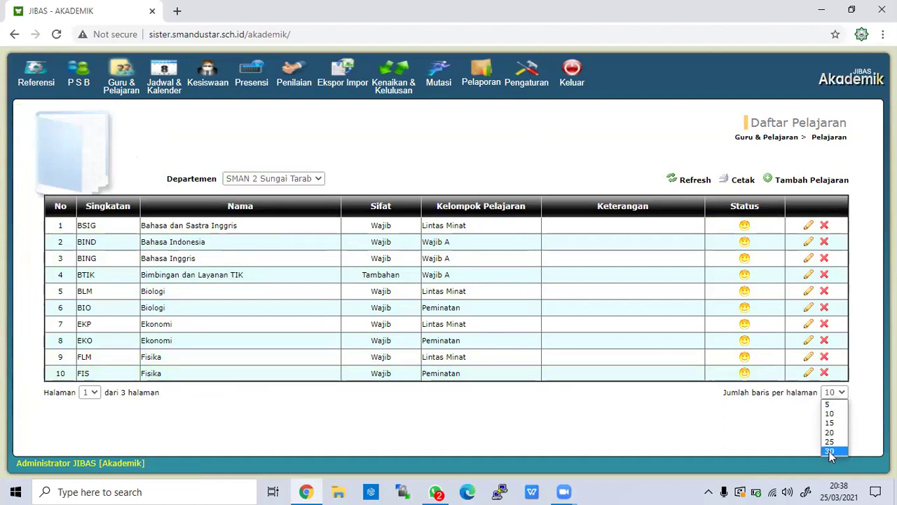
pyautogui.click(829, 451)
pyautogui.scroll(-1, 298, 260)
pyautogui.scroll(-2, 294, 263)
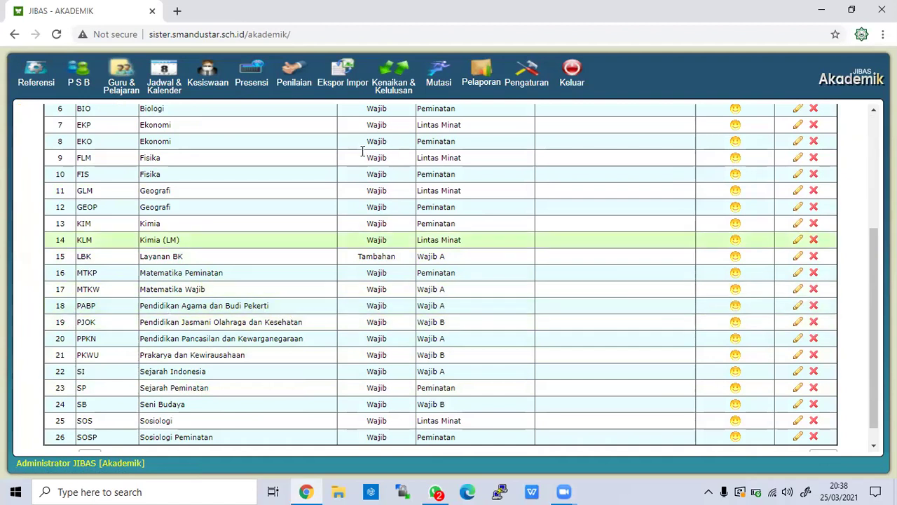
# Open Pendataan Guru and display the teachers assigned to Pendidikan Agama dan Budi Pekerti
pyautogui.click(123, 80)
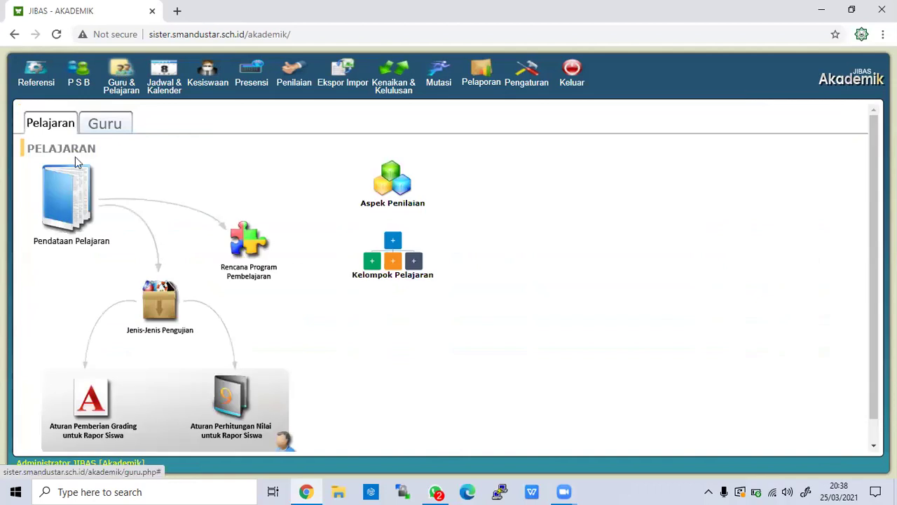
pyautogui.click(103, 124)
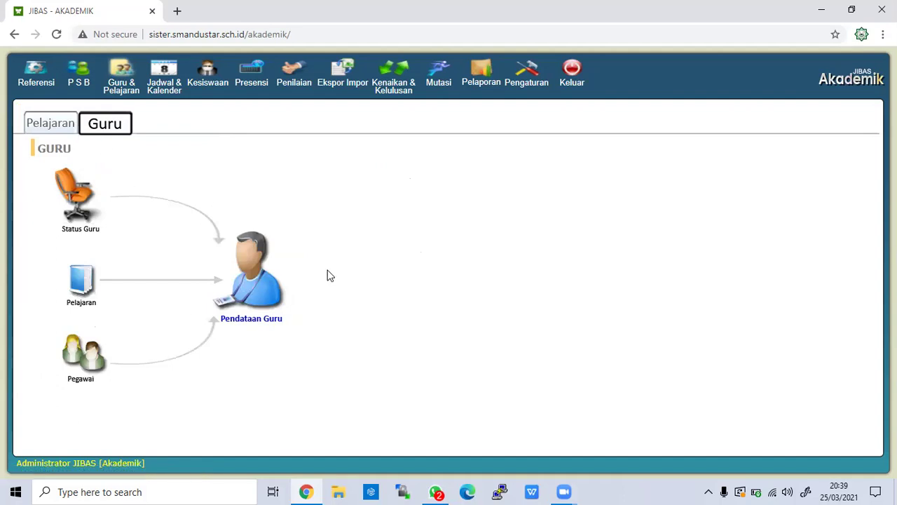
pyautogui.click(254, 301)
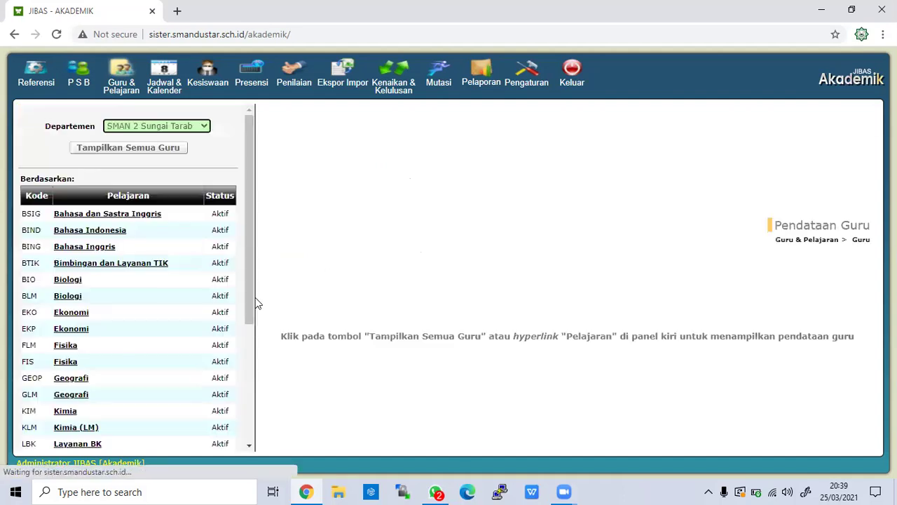
pyautogui.scroll(-3, 126, 276)
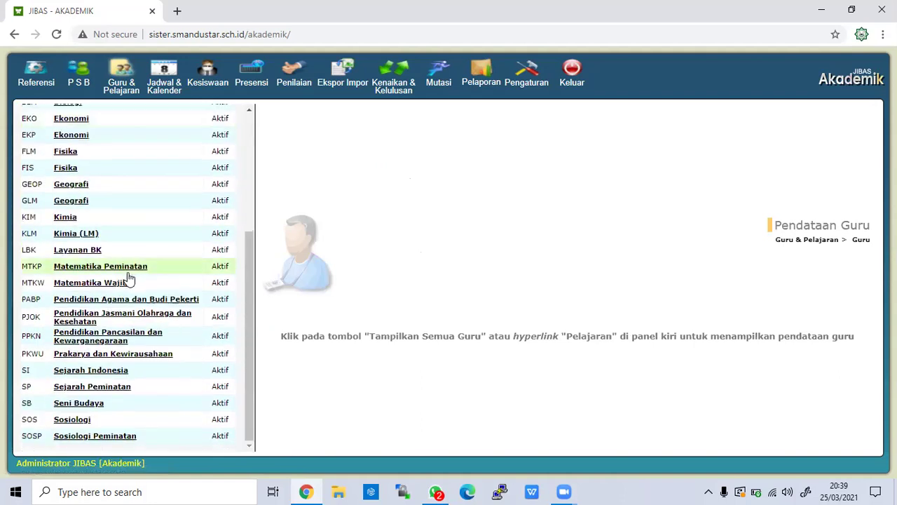
pyautogui.click(135, 305)
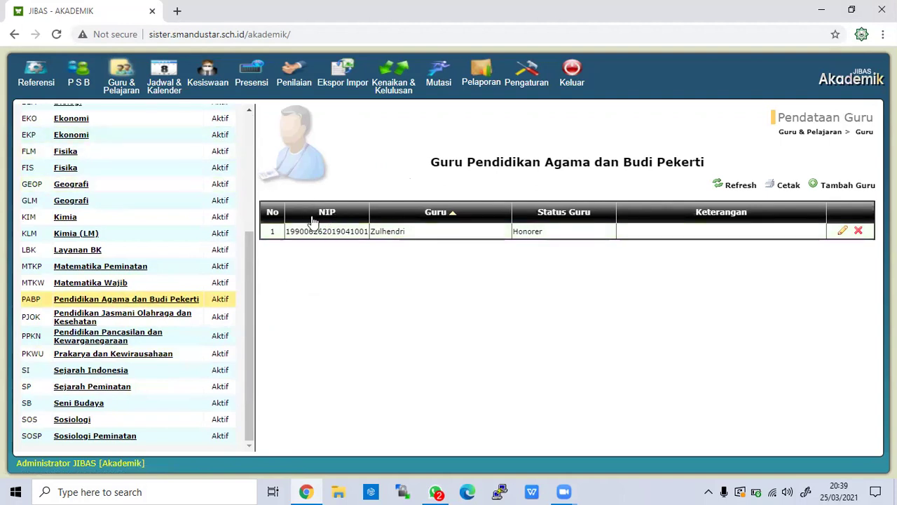
pyautogui.scroll(5, 175, 161)
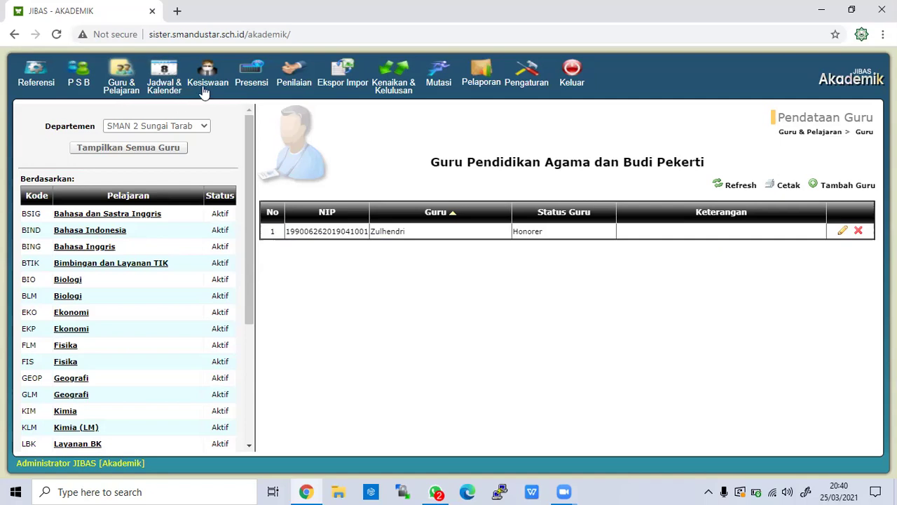
# Open the Aspek Penilaian list under Guru & Pelajaran and review the Keterampilan, Pengetahuan and Sikap aspects
pyautogui.click(124, 86)
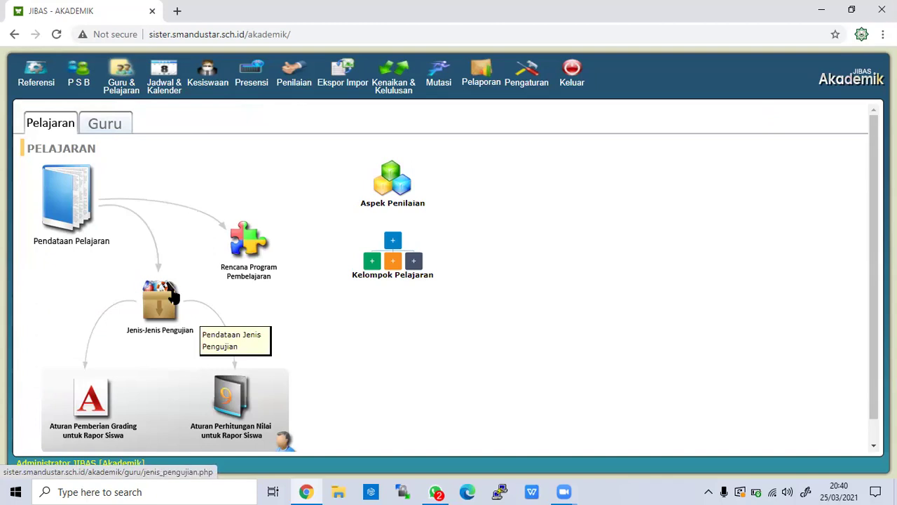
pyautogui.click(391, 193)
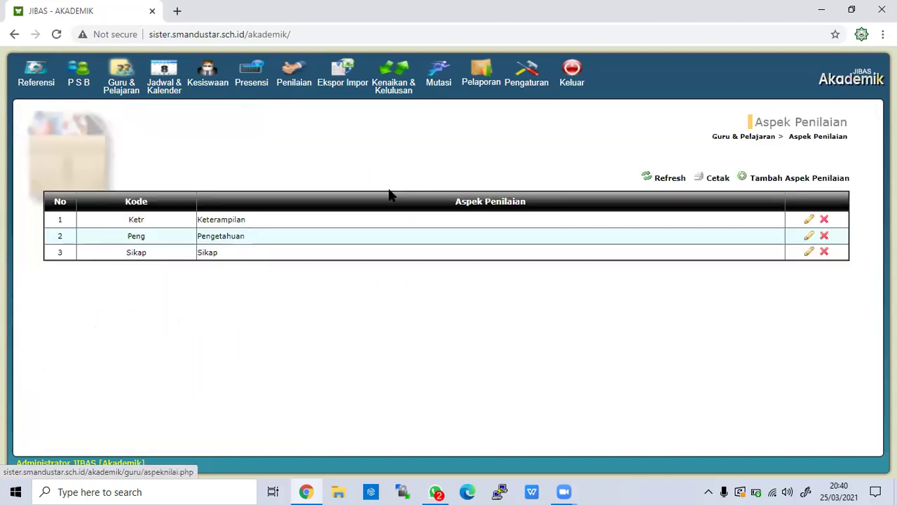
pyautogui.click(259, 231)
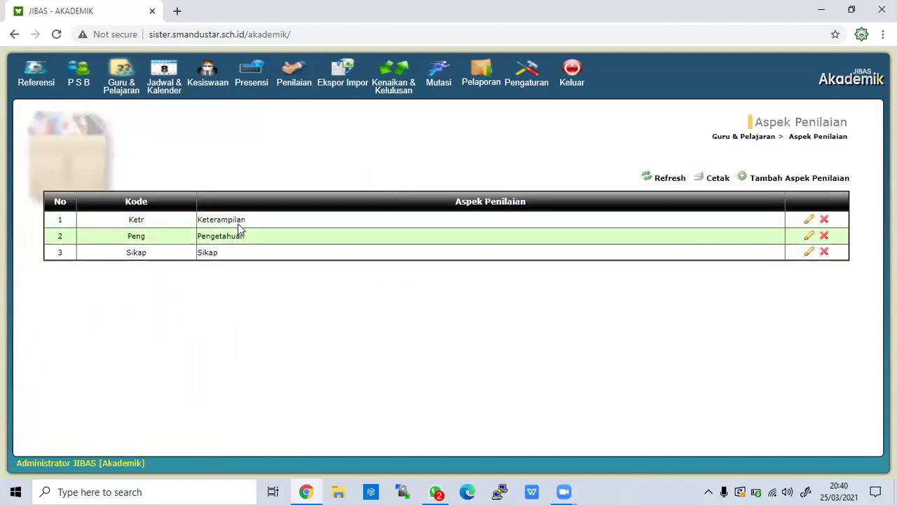
pyautogui.click(210, 254)
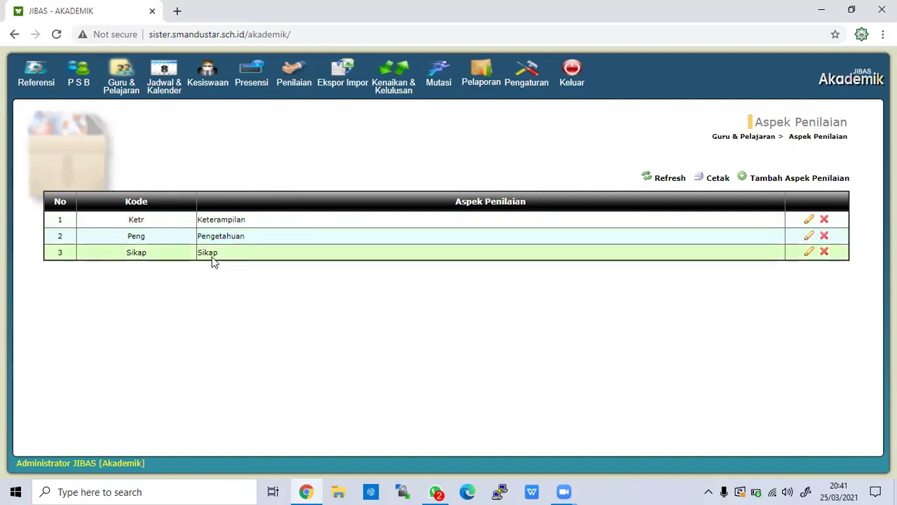
# Open Jenis-Jenis Pengujian for Pendidikan Agama dan Budi Pekerti and start adding a new KI-KD type
pyautogui.click(118, 93)
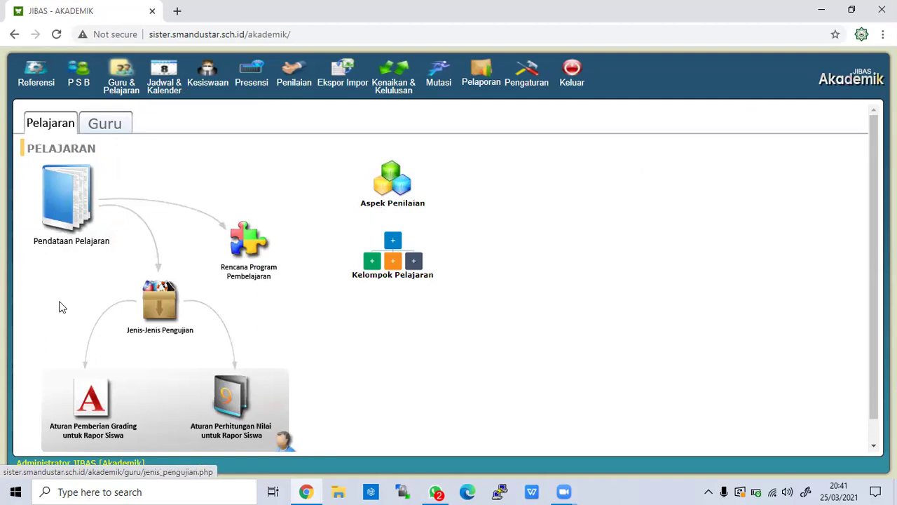
pyautogui.click(161, 303)
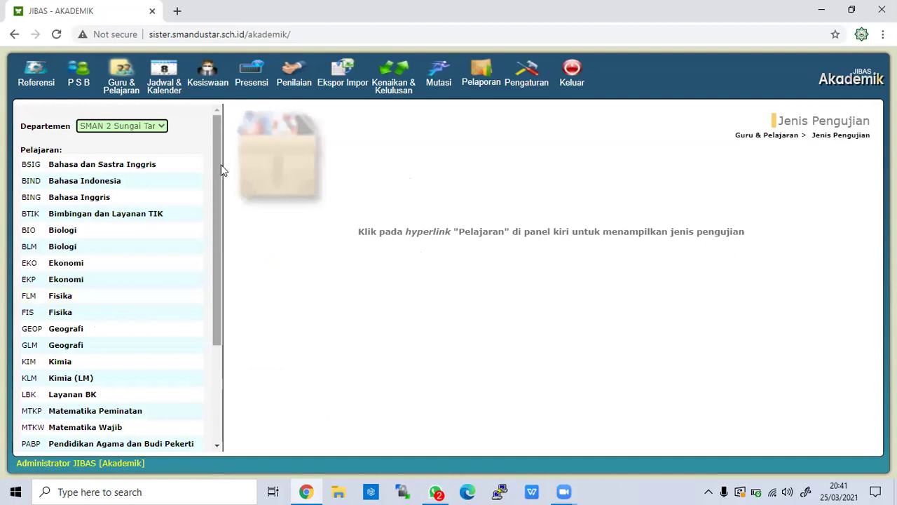
pyautogui.scroll(-2, 229, 223)
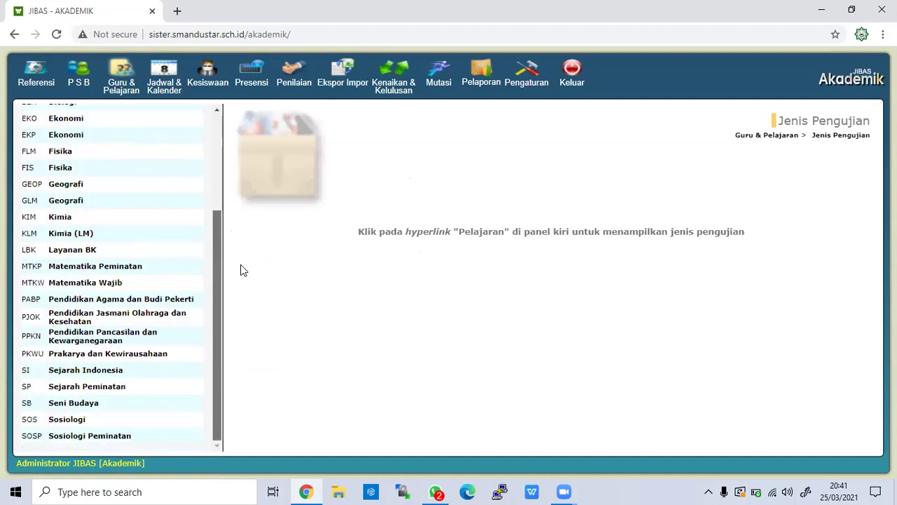
pyautogui.click(157, 301)
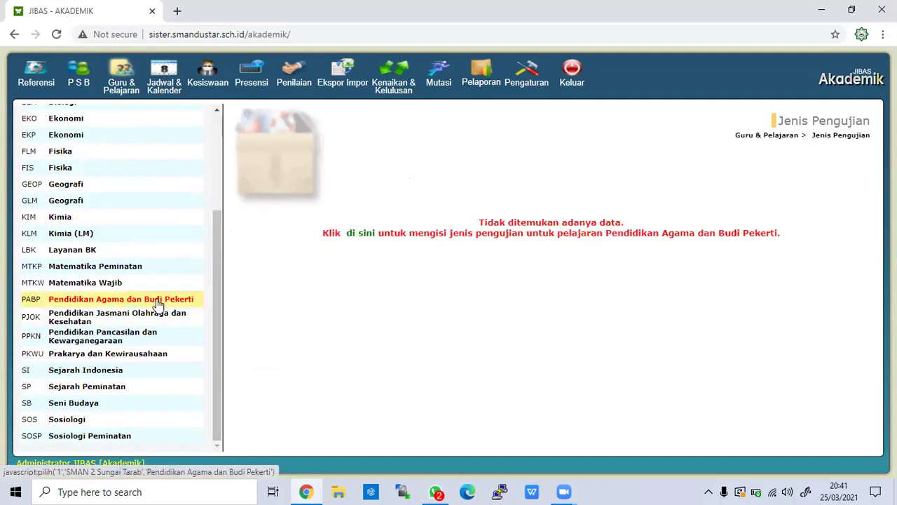
pyautogui.click(362, 234)
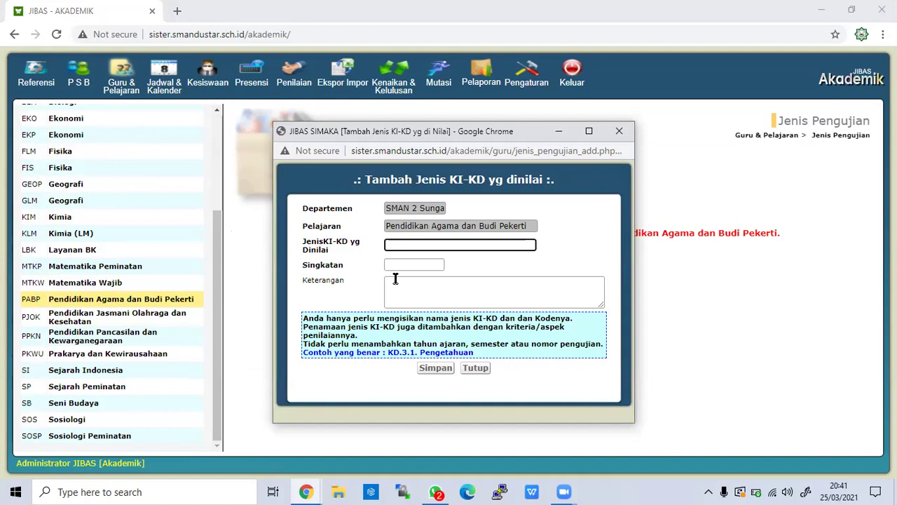
# Enter KD 3.1 as the Singkatan of the new KI-KD type and go to its name field
pyautogui.click(395, 265)
pyautogui.write('KD')
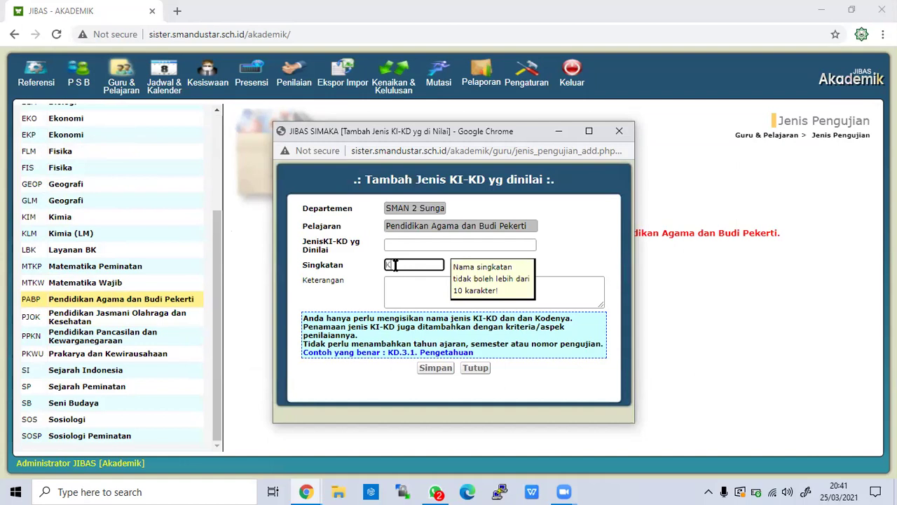
pyautogui.write(' 3,1')
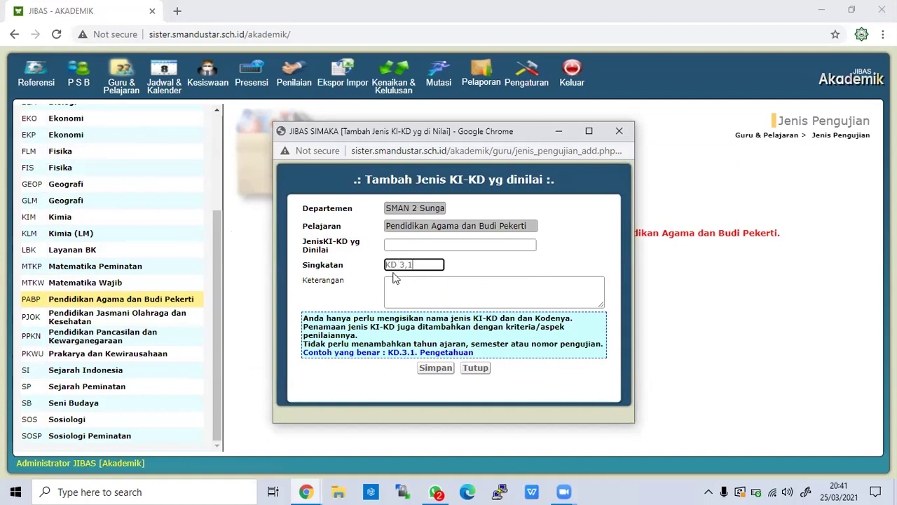
pyautogui.press('BackSpace')
pyautogui.press('BackSpace')
pyautogui.write('.1')
pyautogui.click(424, 246)
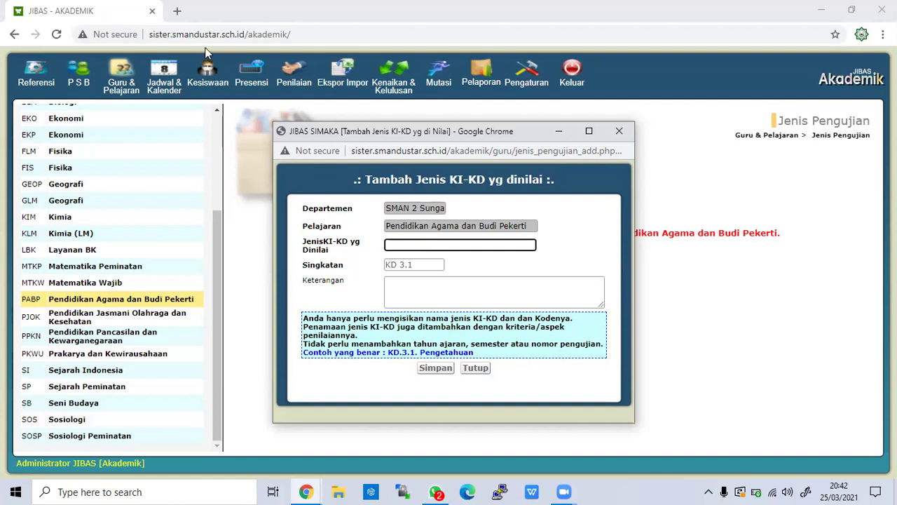
# Search Google in a new browser tab for "kd pendidikan agama islam"
pyautogui.click(177, 11)
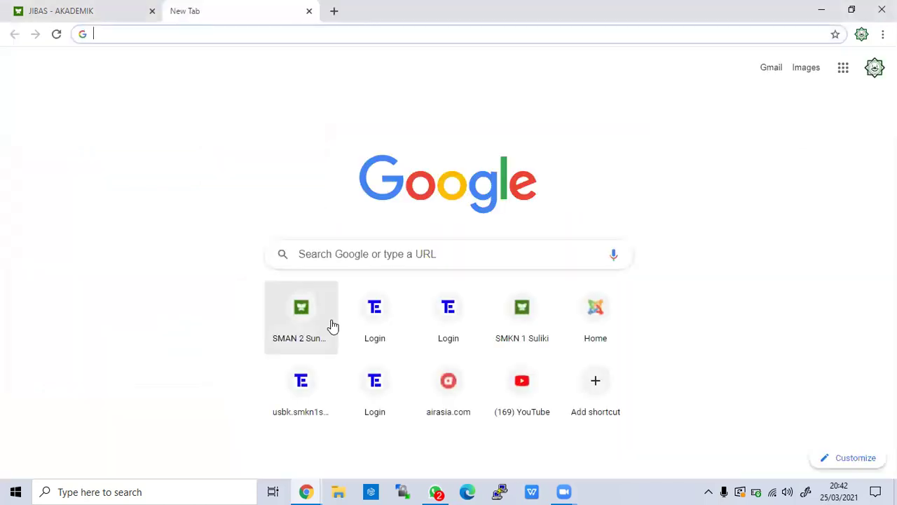
pyautogui.click(323, 255)
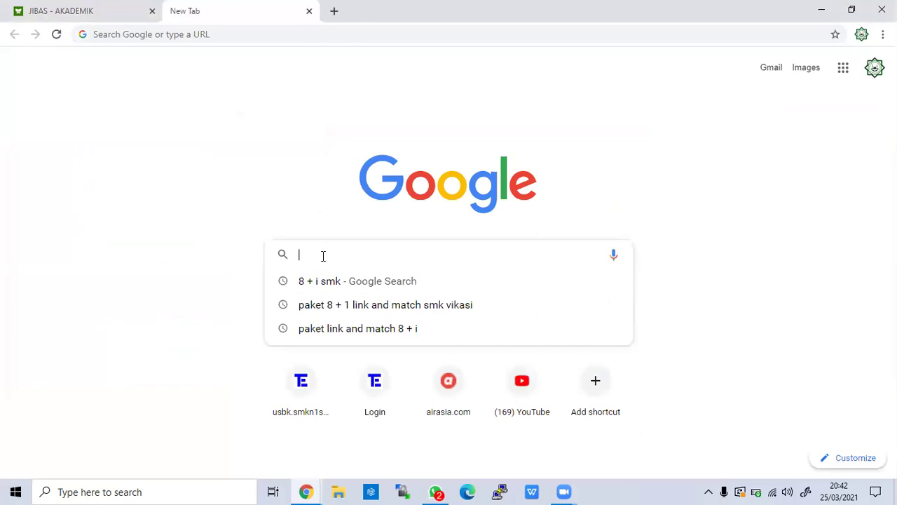
pyautogui.write('KD P')
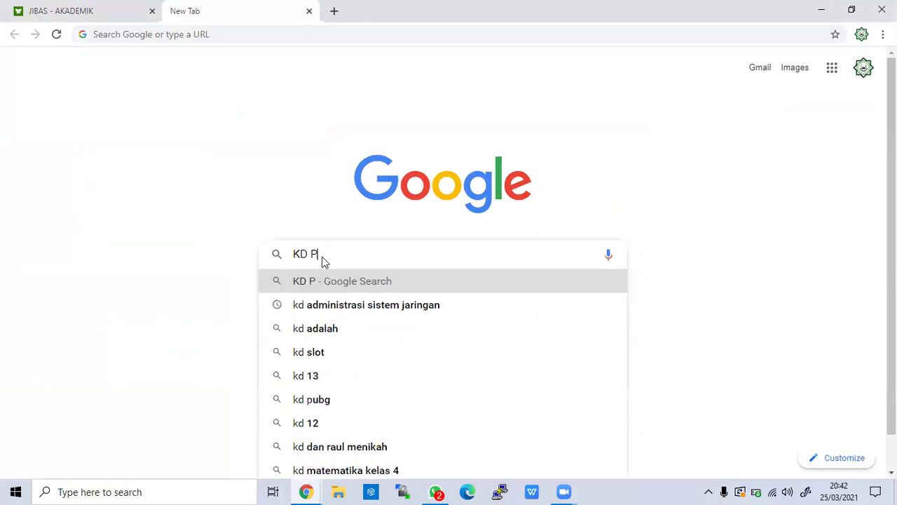
pyautogui.write('endidikan agaa')
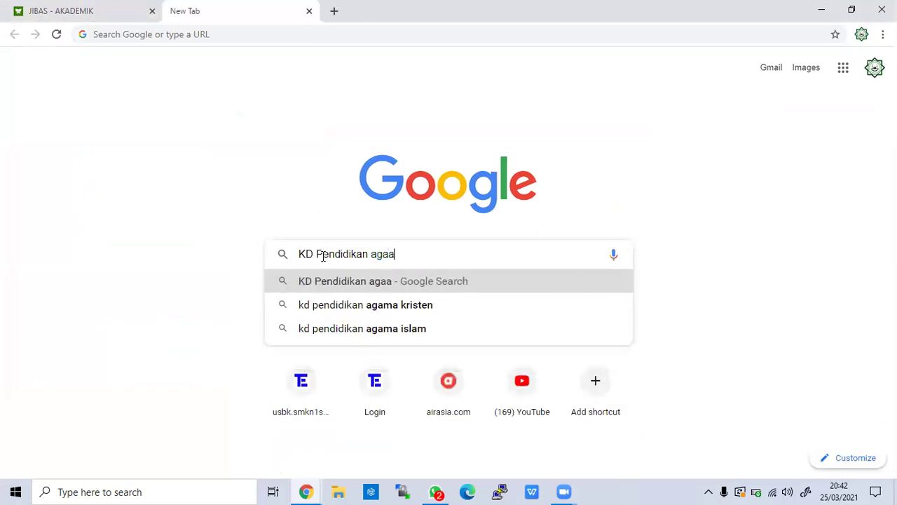
pyautogui.press('BackSpace')
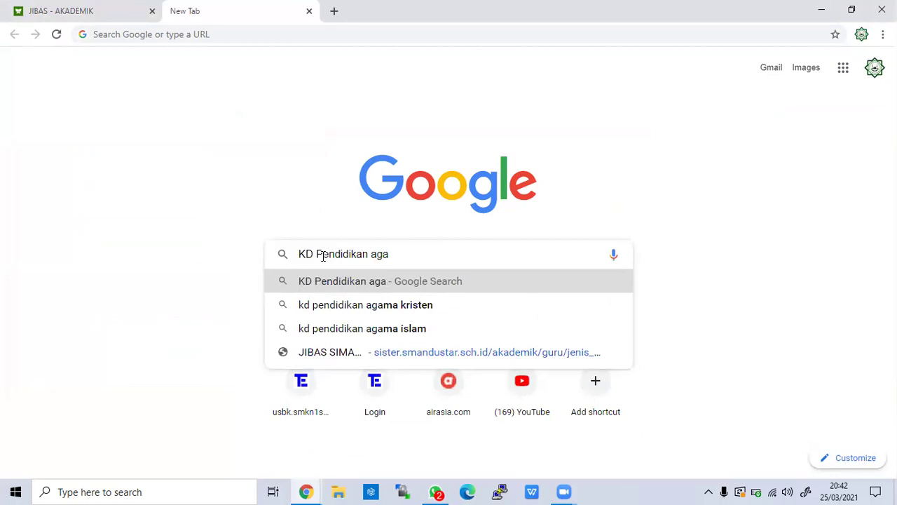
pyautogui.click(400, 329)
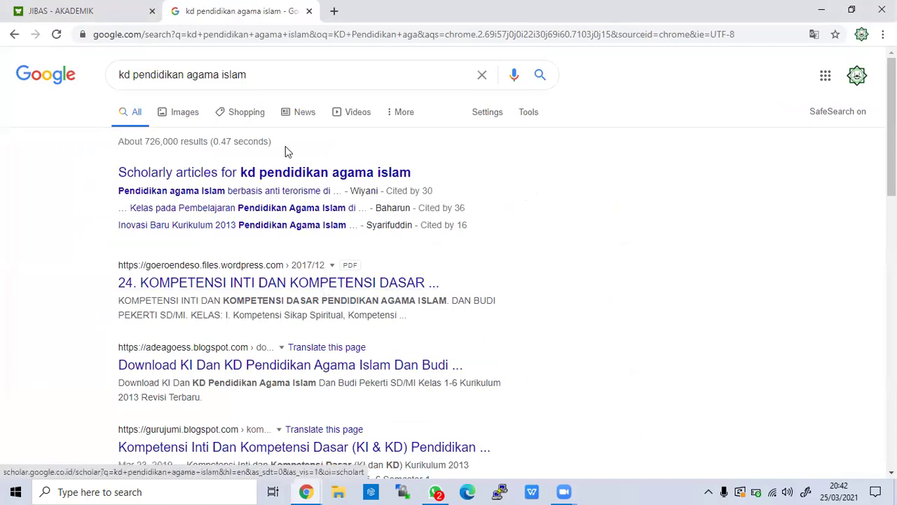
# Refine the Google search to "ki kd pendidikan agama islam sma"
pyautogui.click(260, 71)
pyautogui.write('SMA')
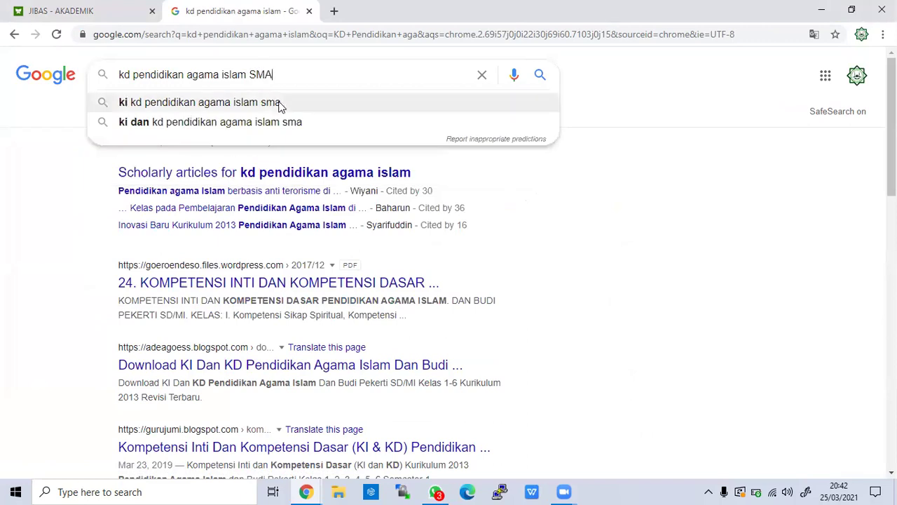
pyautogui.click(279, 104)
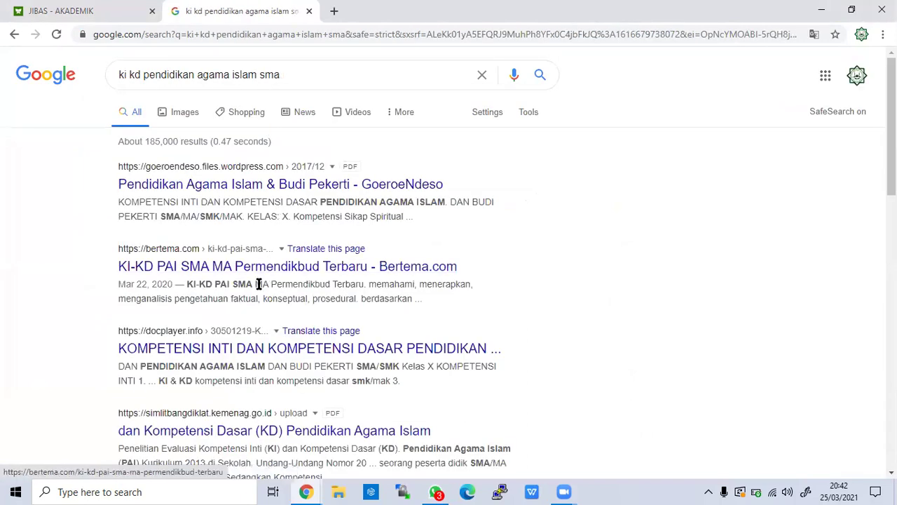
# Look through the Bertema.com KI-KD PAI SMA MA article and open its linked page on Permendikbud Nomor 37 Tahun 2018, closing the advertisement
pyautogui.click(259, 267)
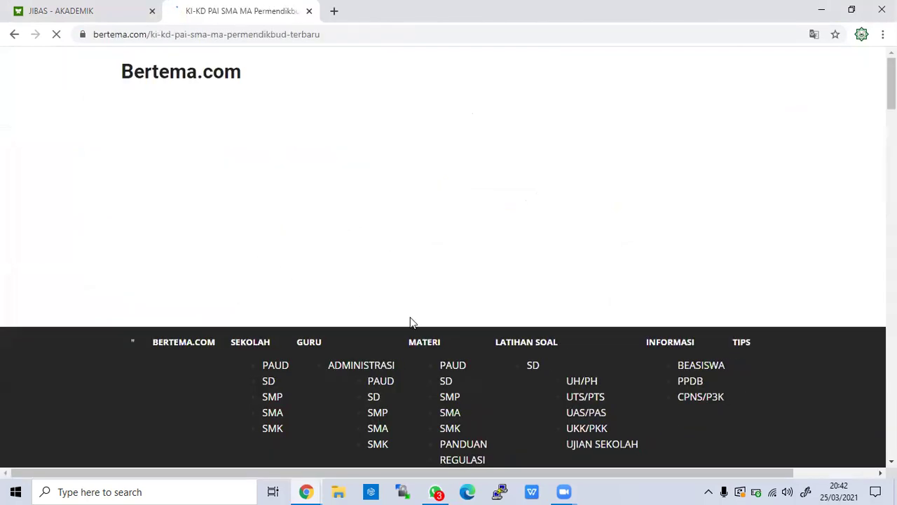
pyautogui.scroll(-9, 431, 321)
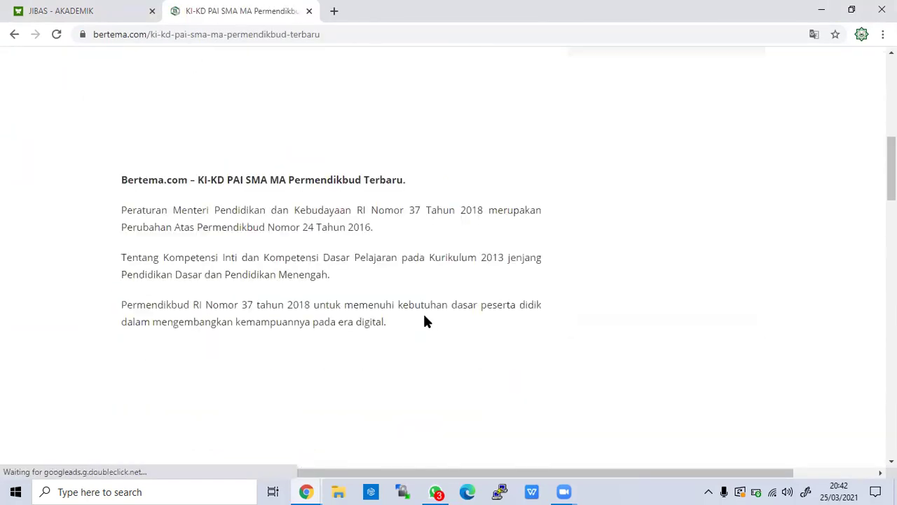
pyautogui.scroll(-5, 382, 280)
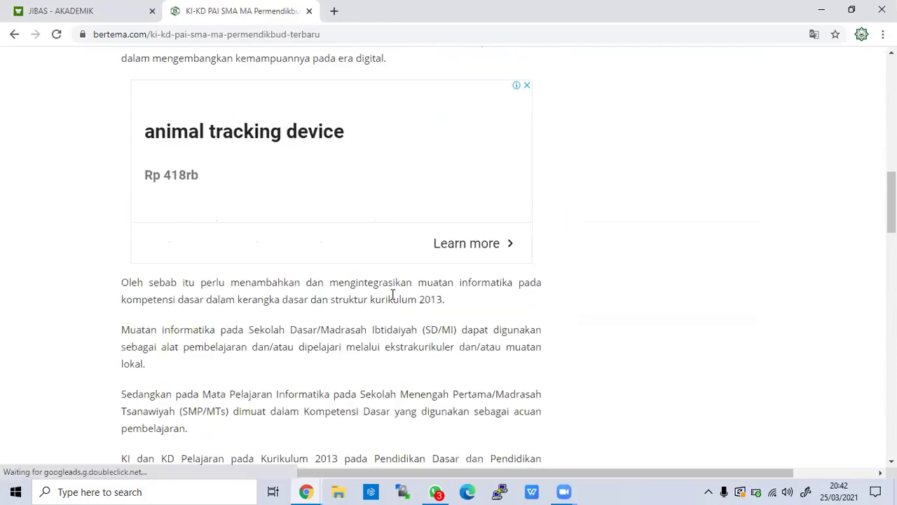
pyautogui.scroll(-12, 393, 298)
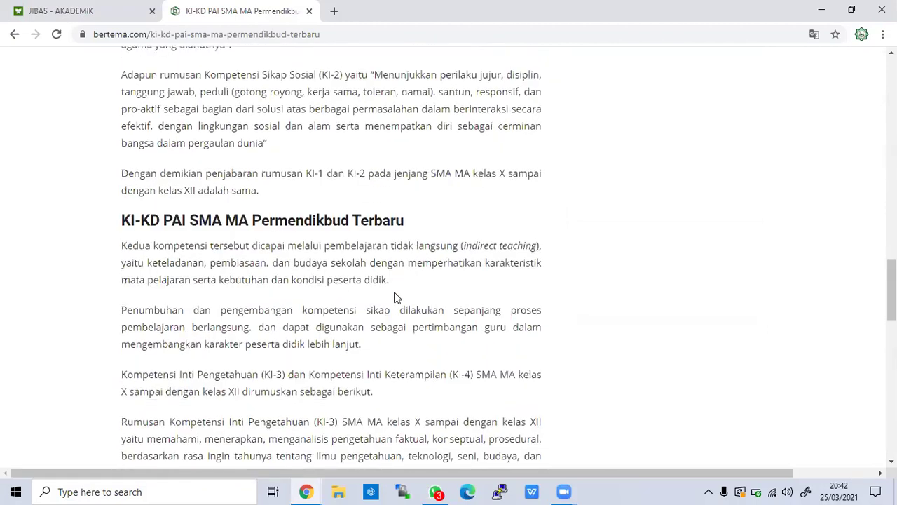
pyautogui.scroll(-4, 394, 296)
pyautogui.scroll(1, 382, 267)
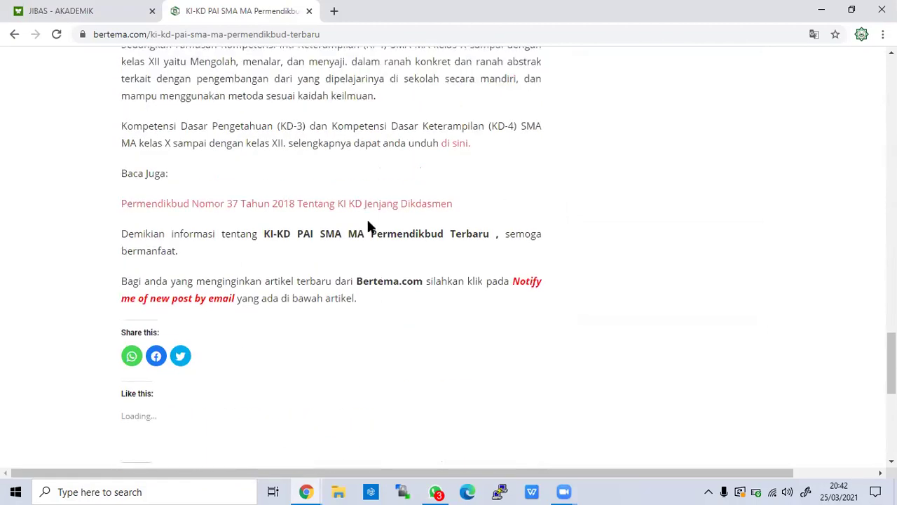
pyautogui.click(363, 204)
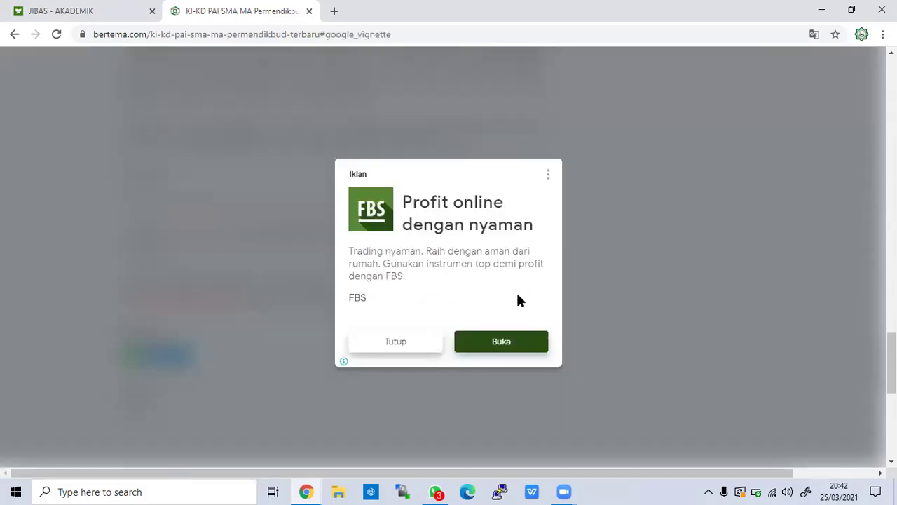
pyautogui.click(429, 341)
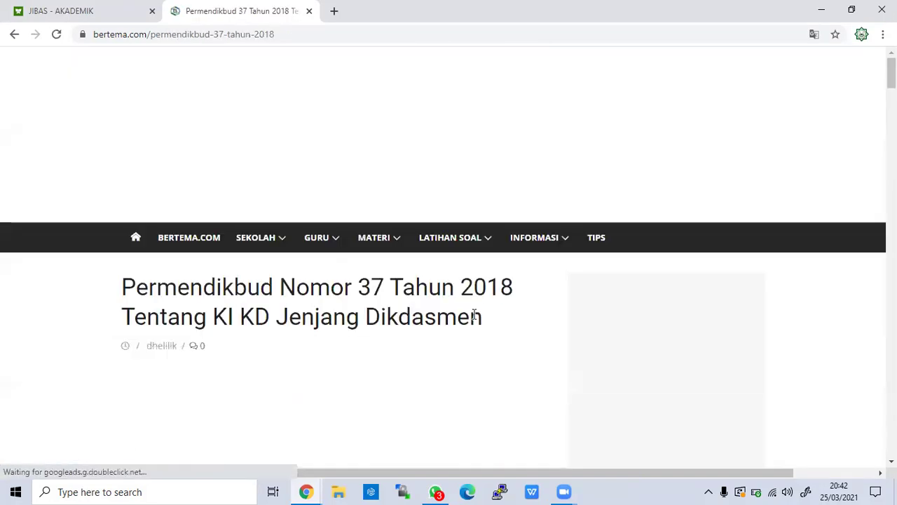
# Examine the Permendikbud 37 Tahun 2018 page's list of KI-KD links by subject and school level for the Pendidikan Agama entries
pyautogui.scroll(-4, 470, 291)
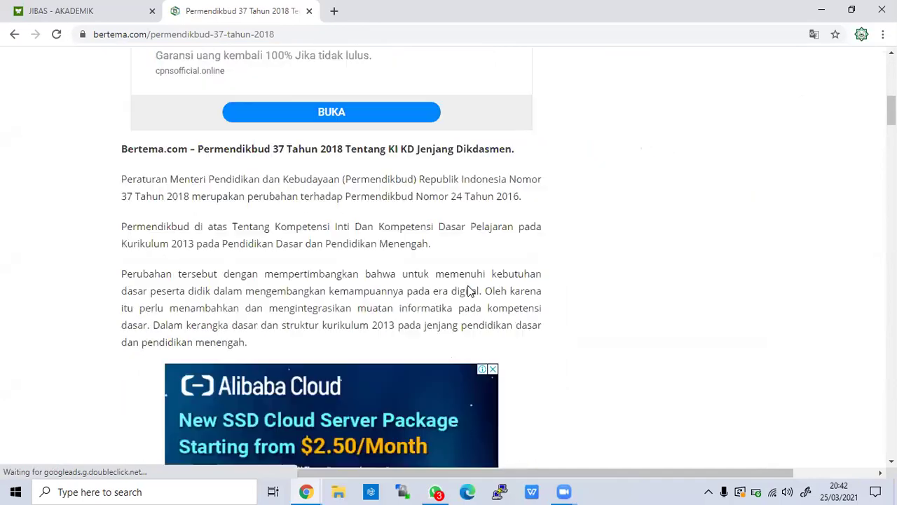
pyautogui.scroll(-10, 470, 292)
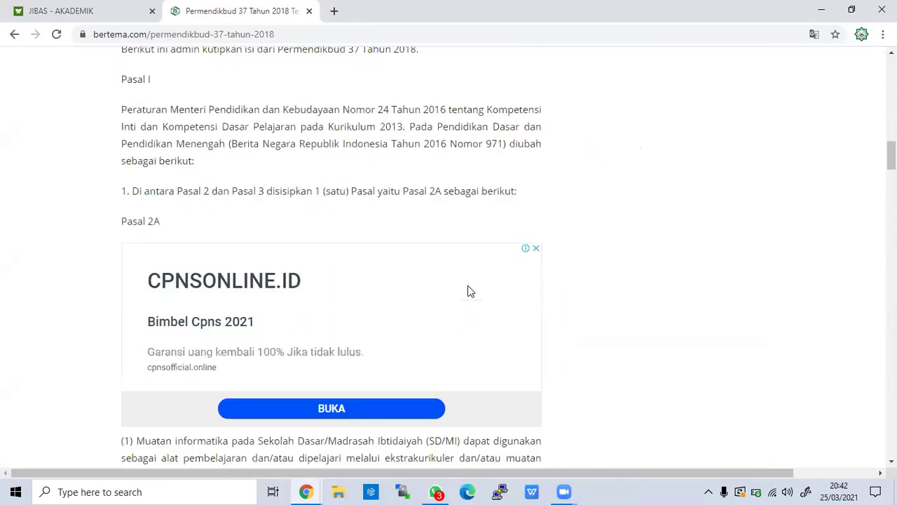
pyautogui.scroll(-12, 471, 292)
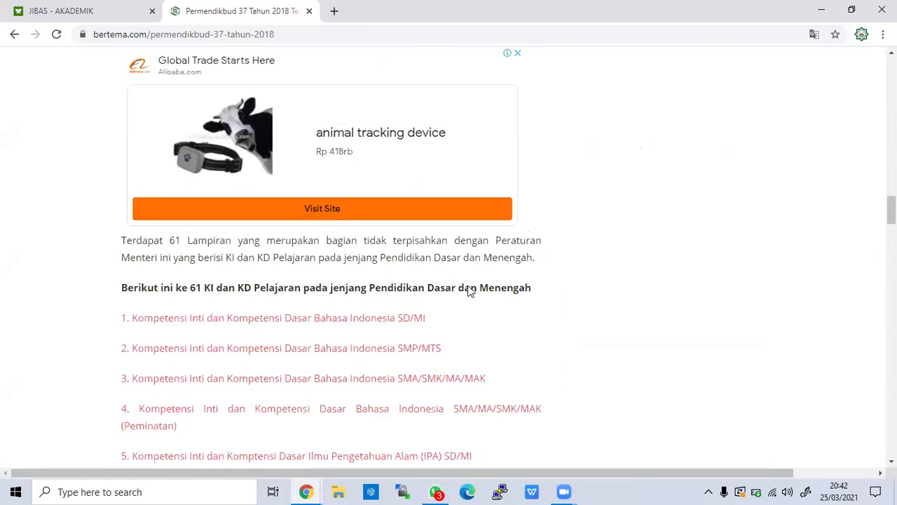
pyautogui.scroll(-1, 471, 292)
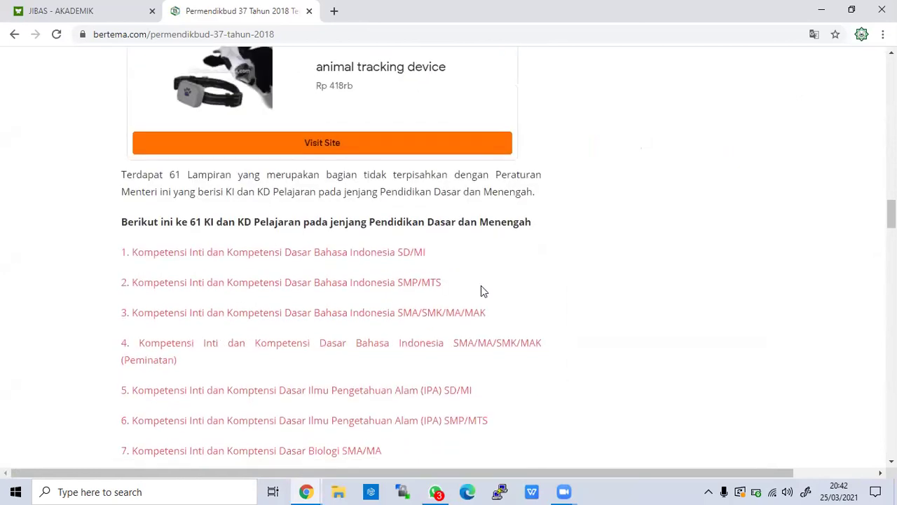
pyautogui.scroll(-1, 549, 324)
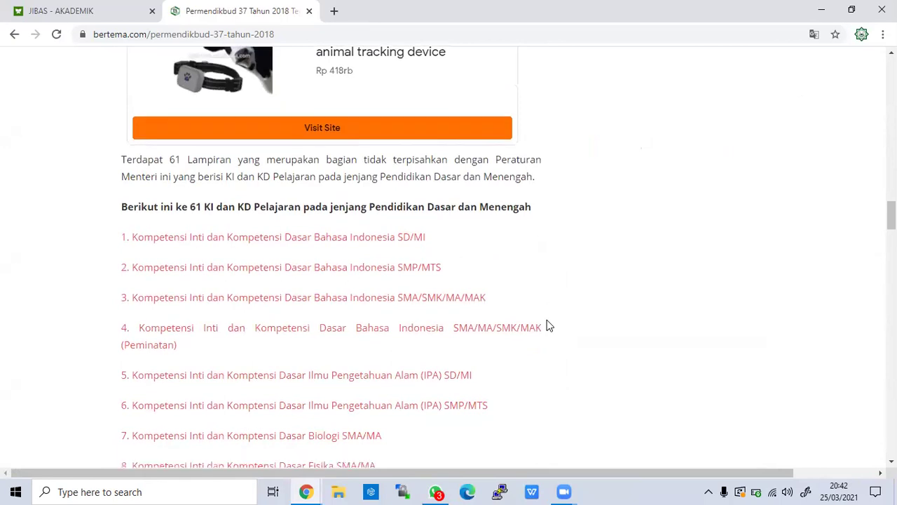
pyautogui.scroll(-1, 547, 328)
pyautogui.scroll(-2, 548, 328)
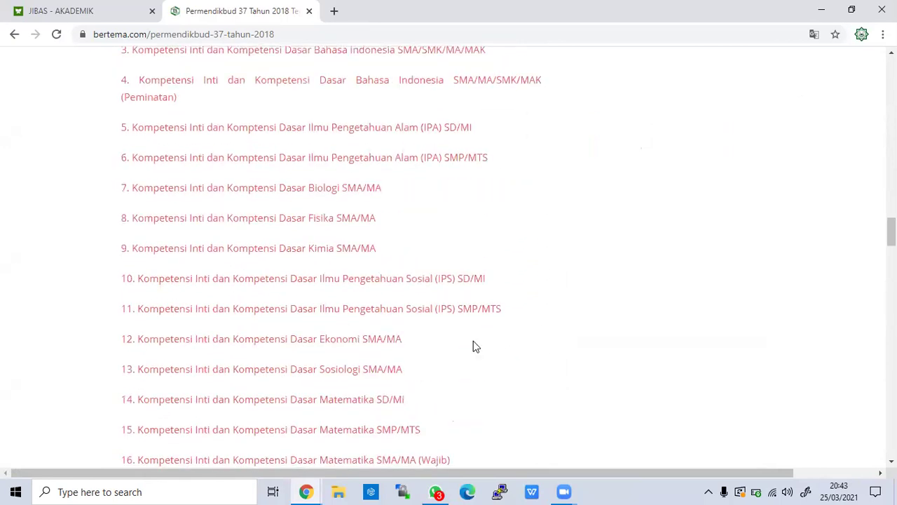
pyautogui.scroll(-1, 493, 350)
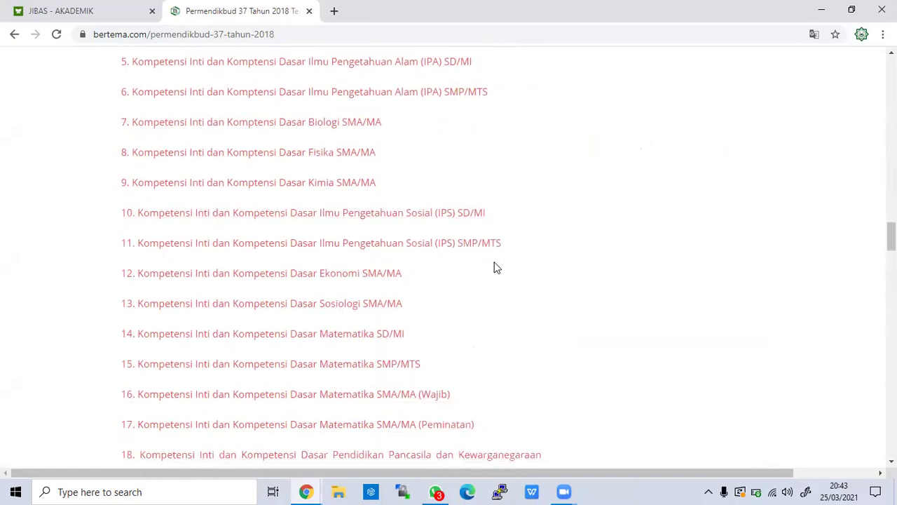
pyautogui.scroll(-1, 498, 270)
pyautogui.scroll(-2, 512, 277)
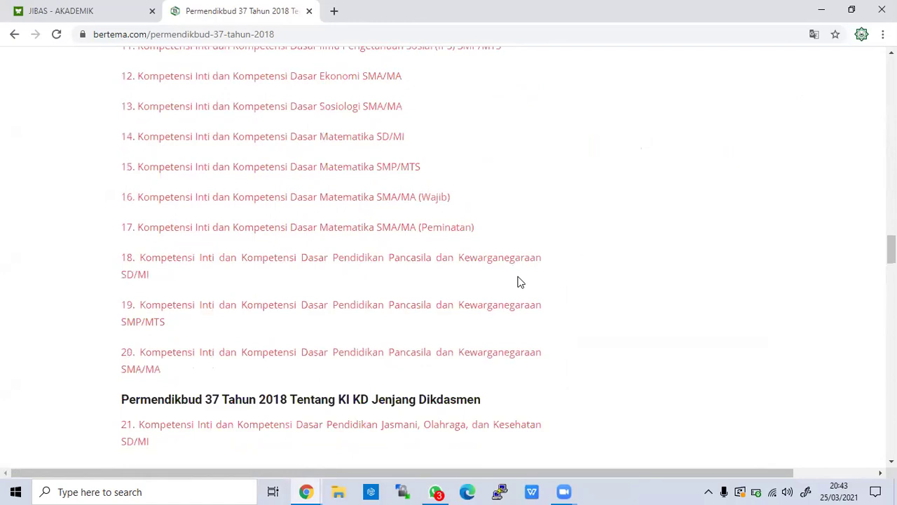
pyautogui.scroll(-1, 559, 302)
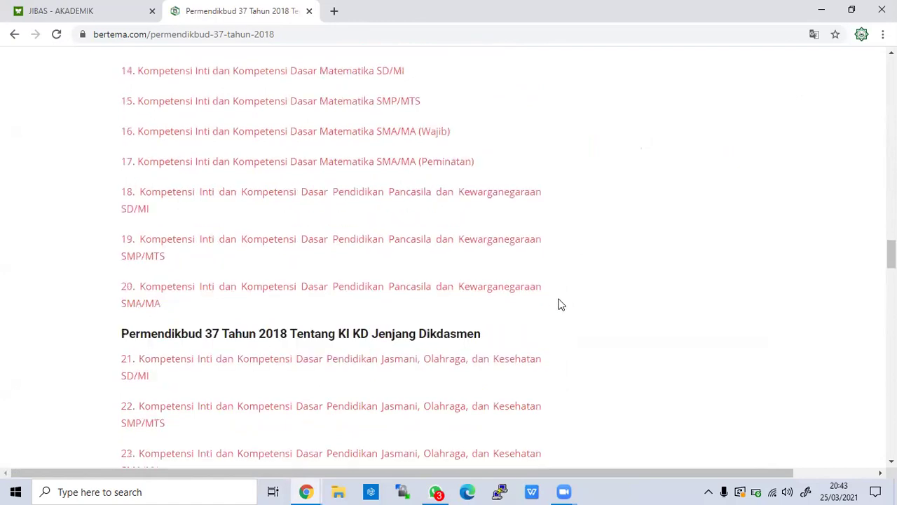
pyautogui.scroll(-1, 561, 305)
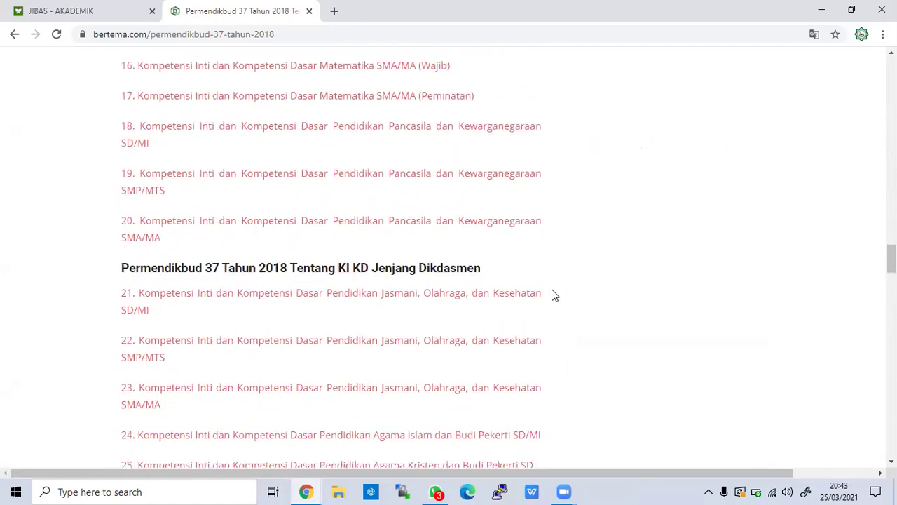
pyautogui.scroll(-2, 554, 293)
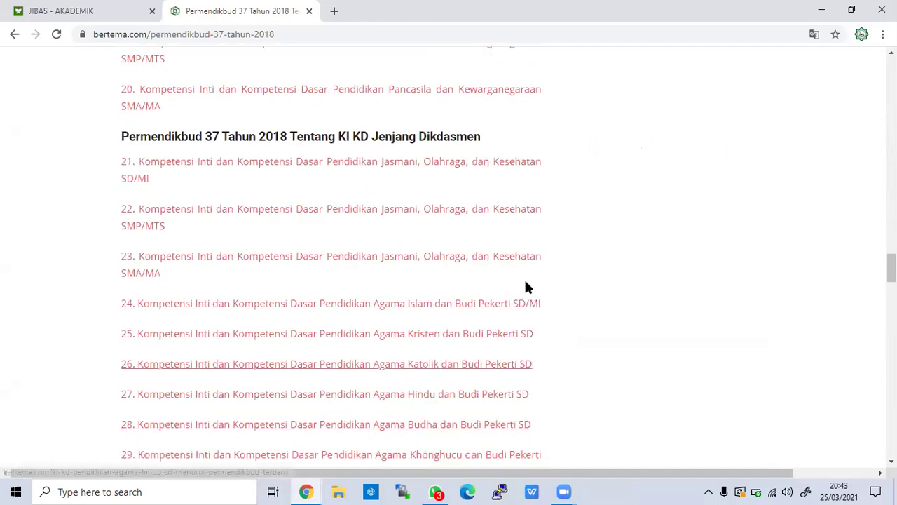
# Go back to the KI-KD PAI SMA MA article and reopen its linked Permendikbud Nomor 37 Tahun 2018 page
pyautogui.scroll(14, 182, 162)
pyautogui.click(15, 37)
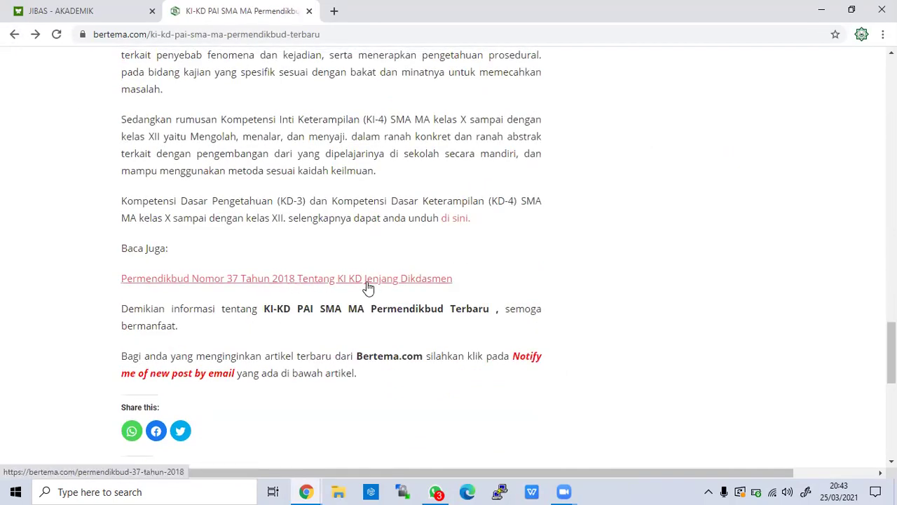
pyautogui.scroll(-4, 447, 296)
pyautogui.scroll(4, 446, 296)
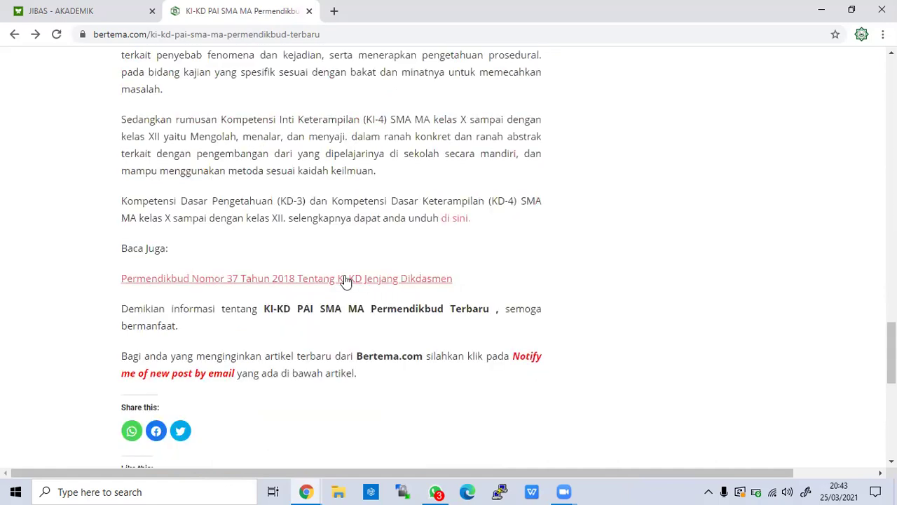
pyautogui.click(346, 279)
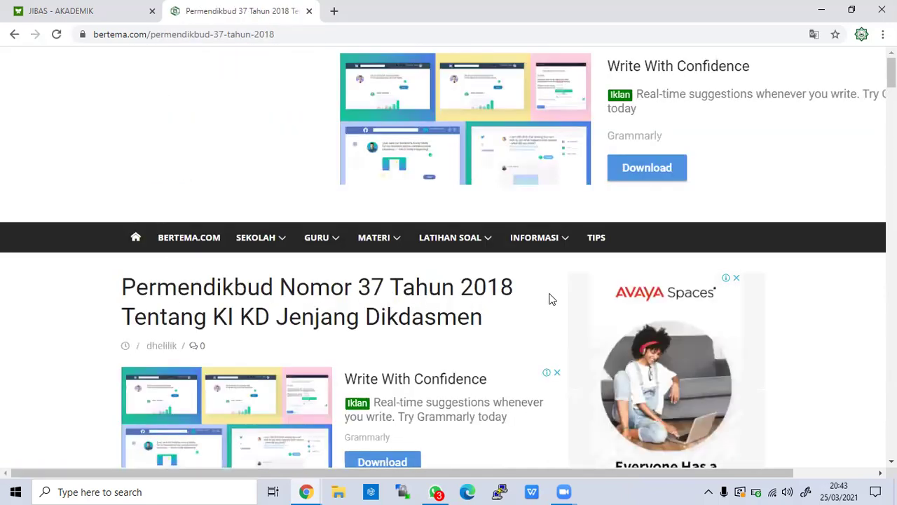
# Open the related article "KI KD SMA MA Sesuai Permendikbud Terbaru" from the Permendikbud 37 Tahun 2018 page
pyautogui.scroll(-4, 409, 312)
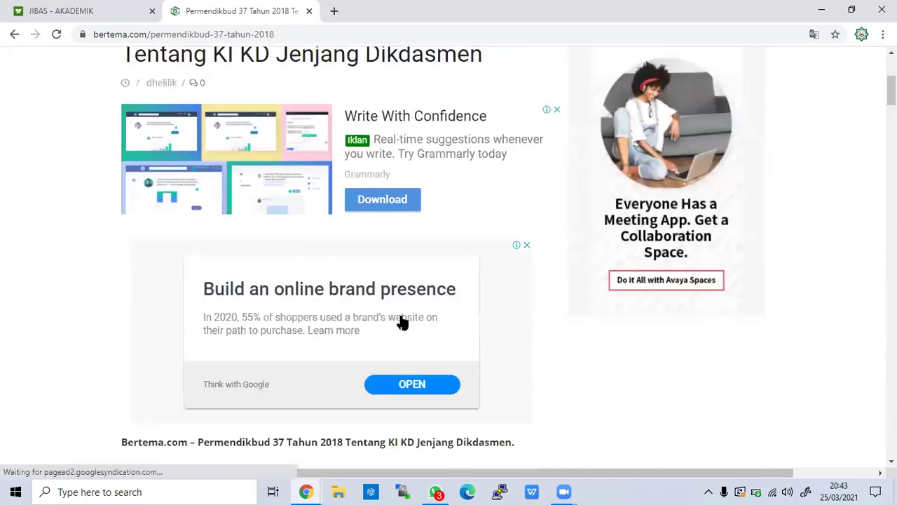
pyautogui.scroll(-2, 386, 234)
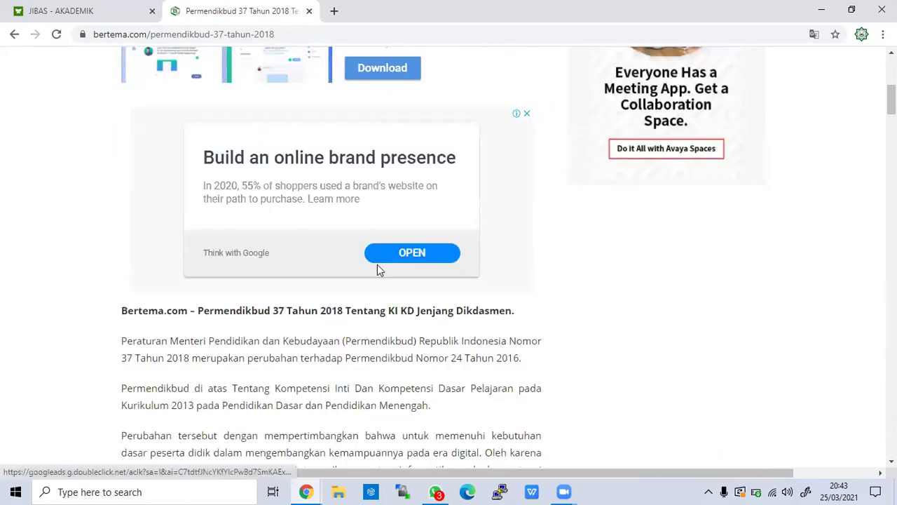
pyautogui.scroll(-3, 377, 267)
pyautogui.scroll(-2, 371, 315)
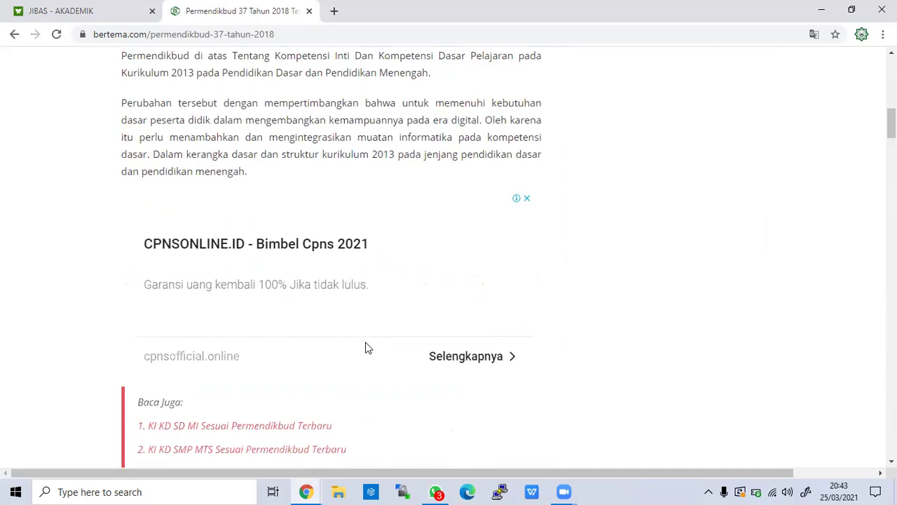
pyautogui.scroll(-2, 366, 348)
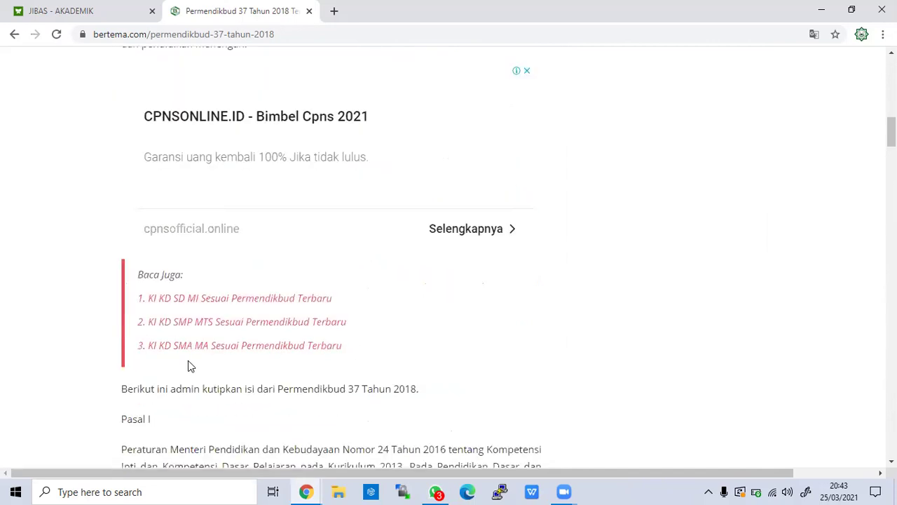
pyautogui.click(172, 351)
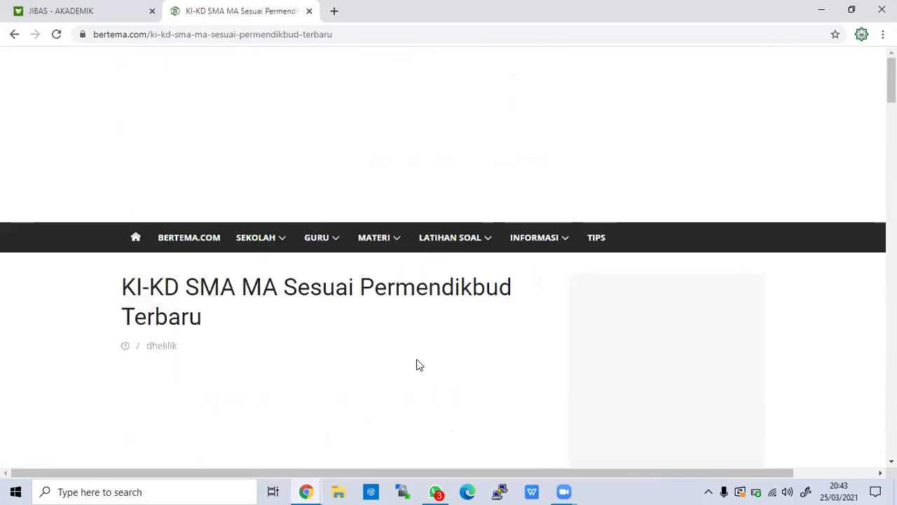
# Open the Permendikbud RI Nomor 37 tahun 2018 document linked in the KI-KD SMA MA article
pyautogui.scroll(-8, 417, 365)
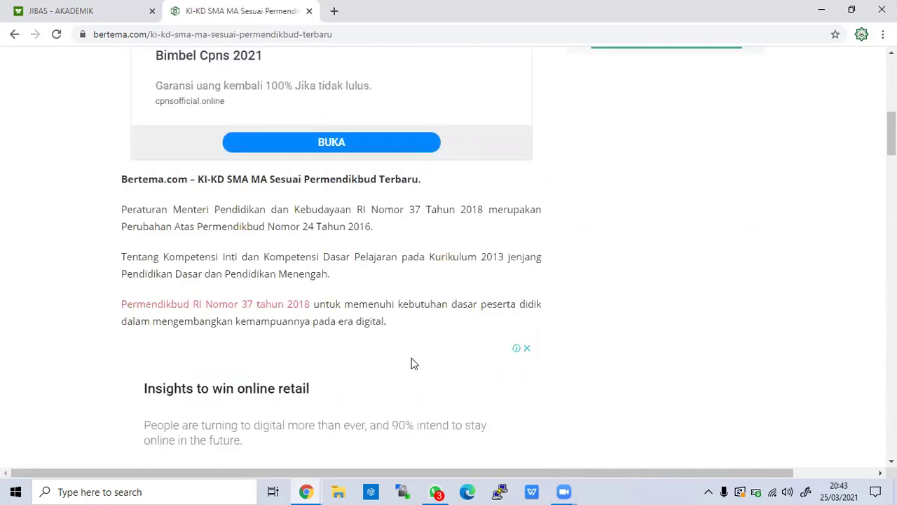
pyautogui.scroll(-1, 414, 363)
pyautogui.click(261, 245)
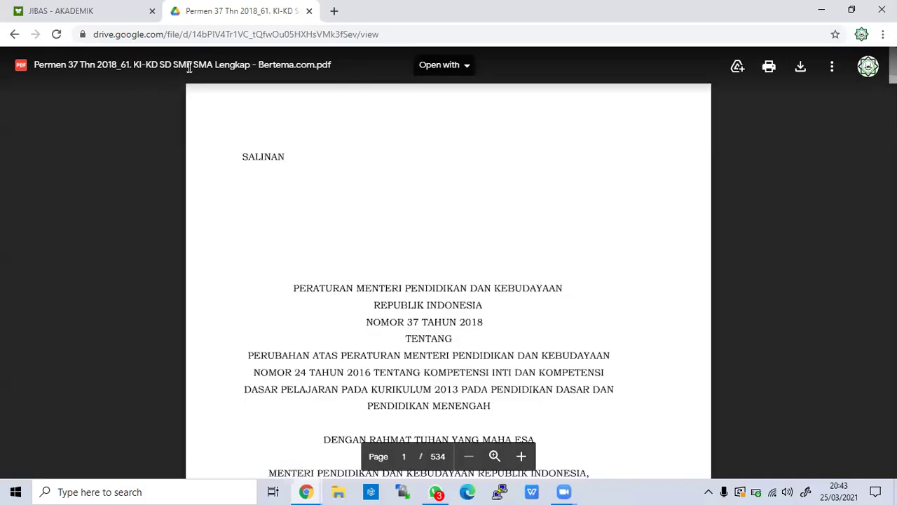
# Download the Permen 37 Thn 2018 KI-KD PDF from Google Drive and open the downloaded file in WPS Office
pyautogui.scroll(-15, 429, 288)
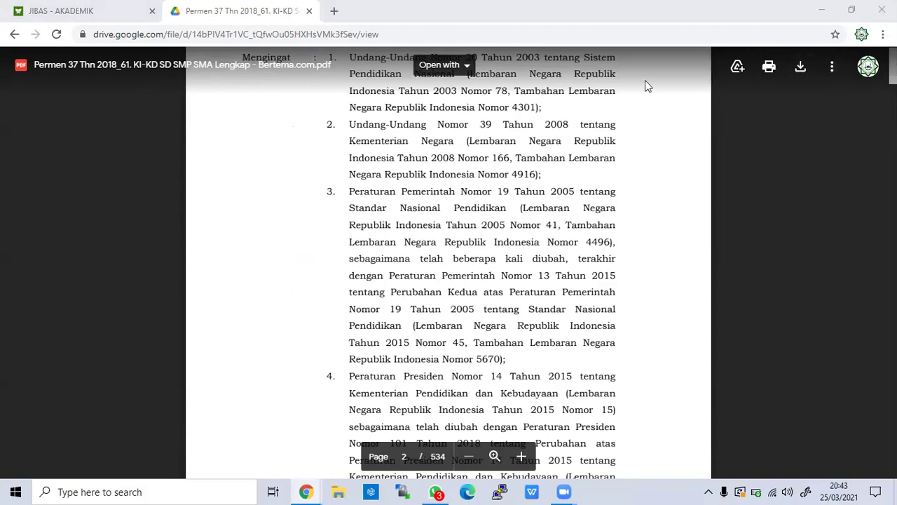
pyautogui.click(801, 66)
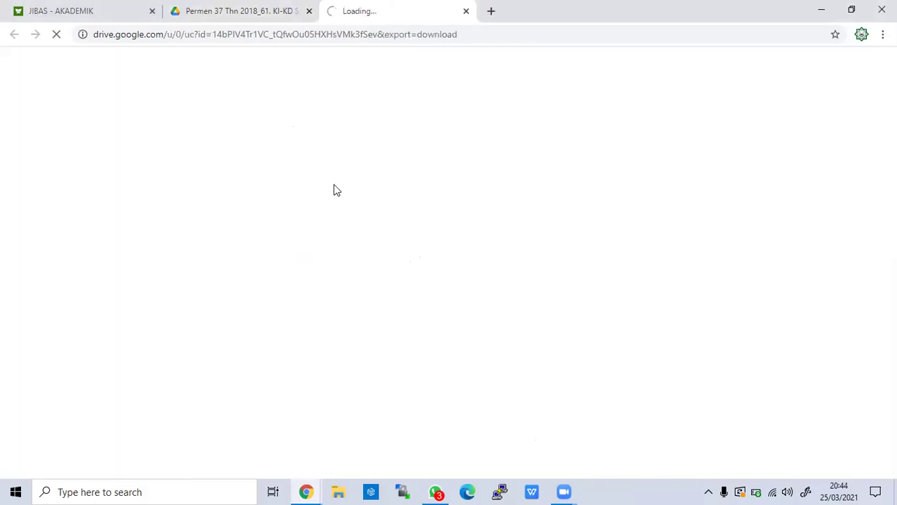
pyautogui.click(254, 15)
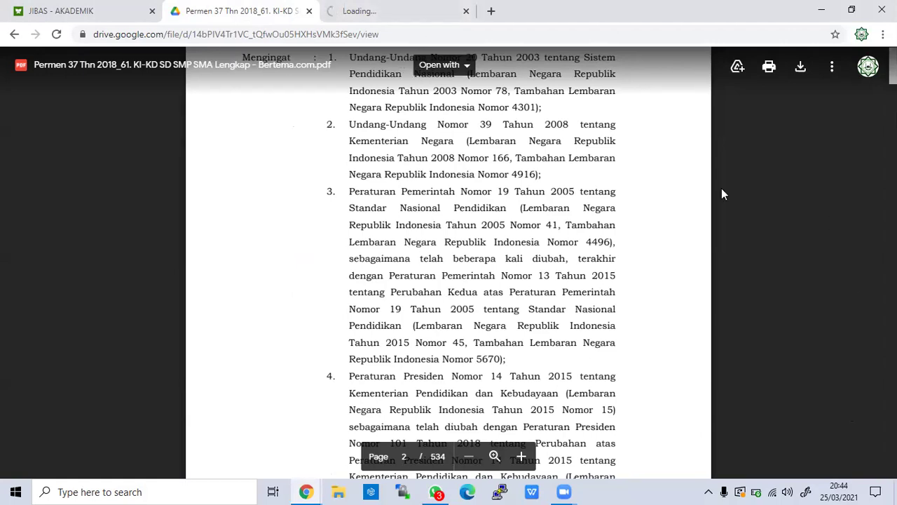
pyautogui.click(832, 66)
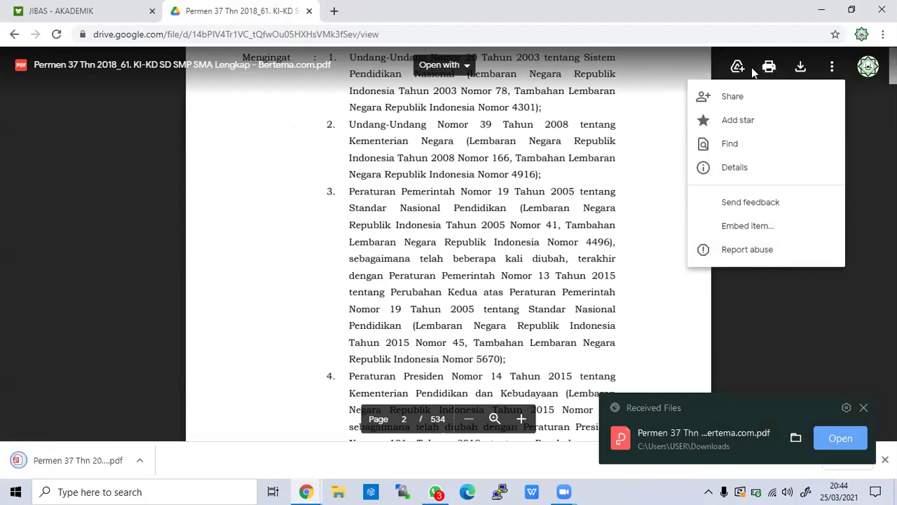
pyautogui.click(834, 437)
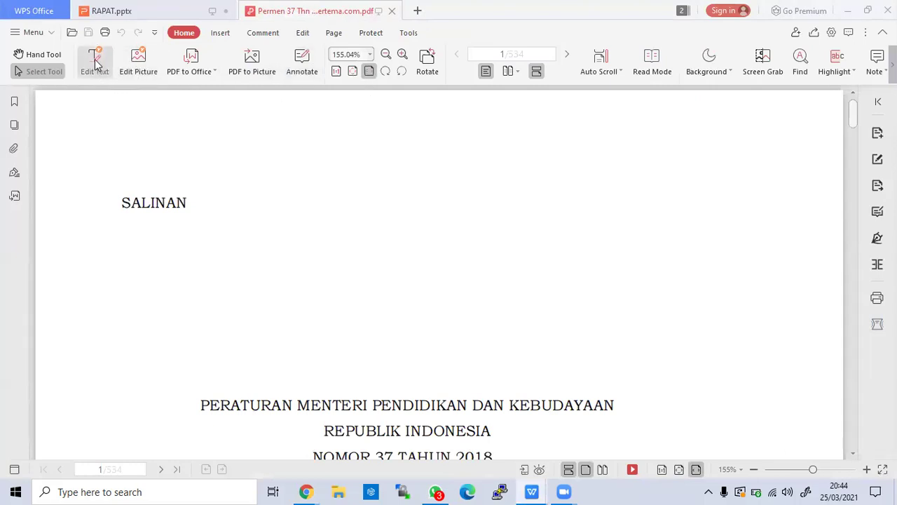
# Search the PDF for "agama islam" and go to the search result on page 254
pyautogui.click(303, 34)
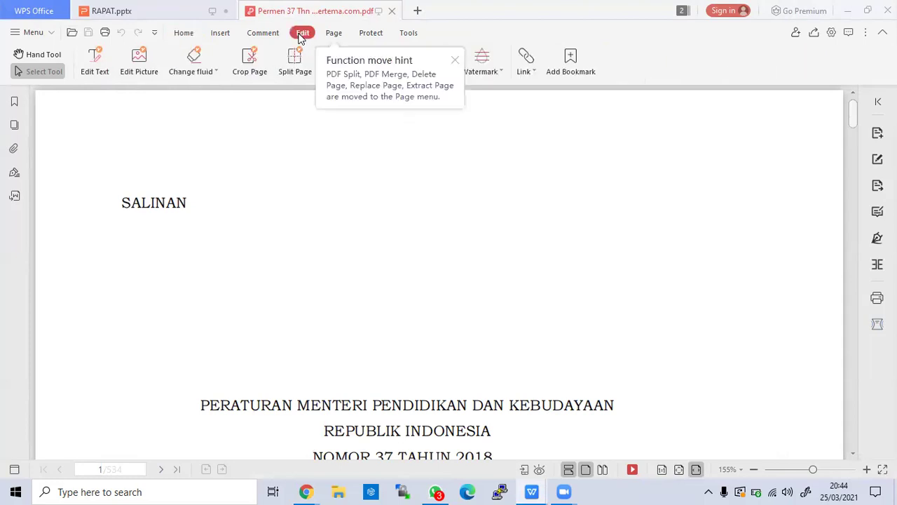
pyautogui.click(185, 35)
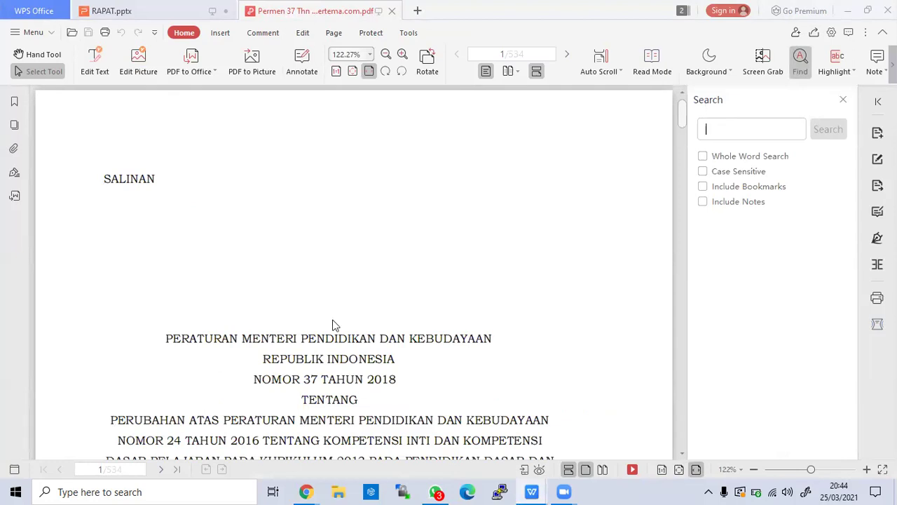
pyautogui.click(365, 365)
pyautogui.click(747, 127)
pyautogui.write('agama islam')
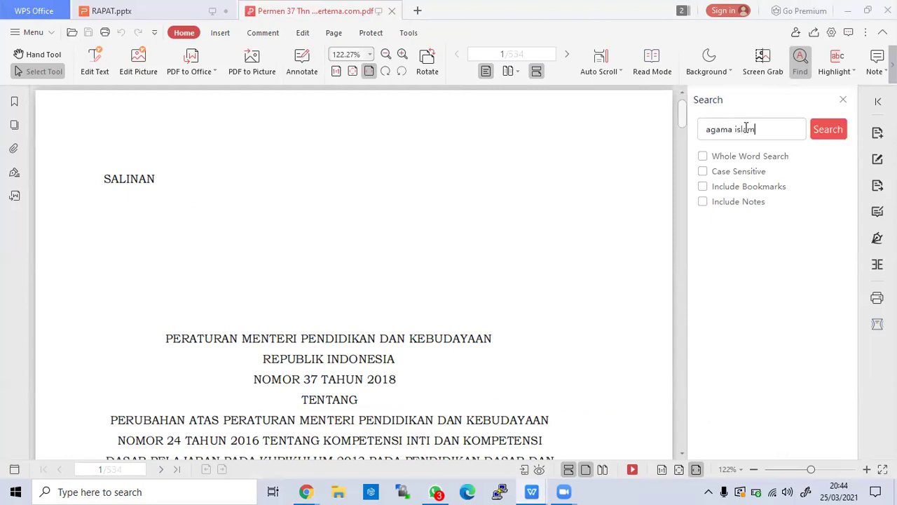
pyautogui.click(837, 135)
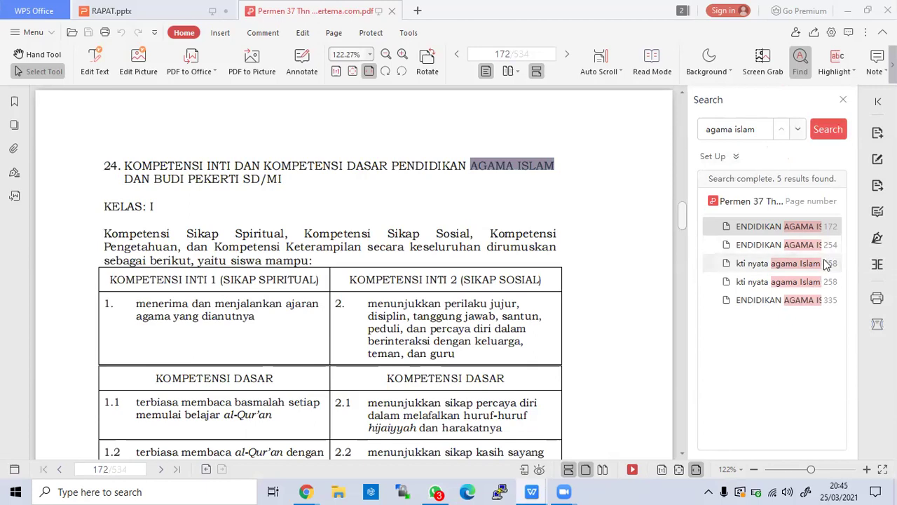
pyautogui.click(803, 253)
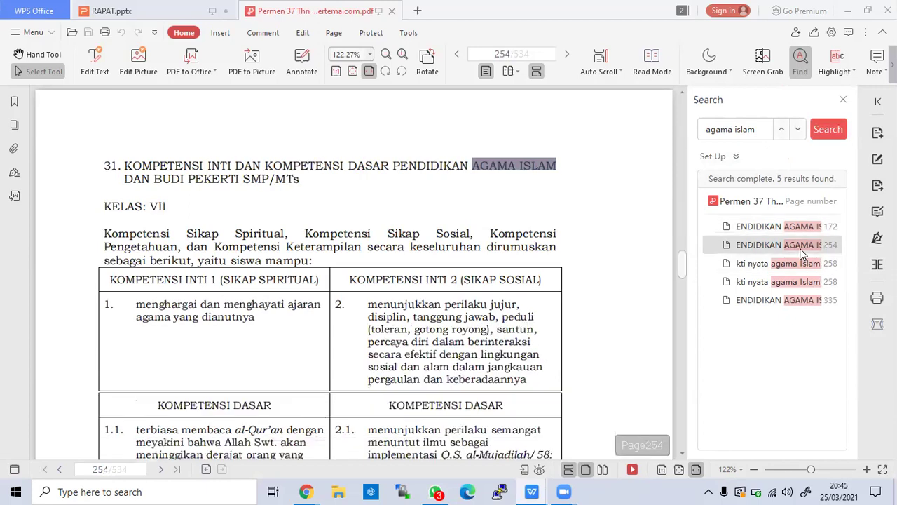
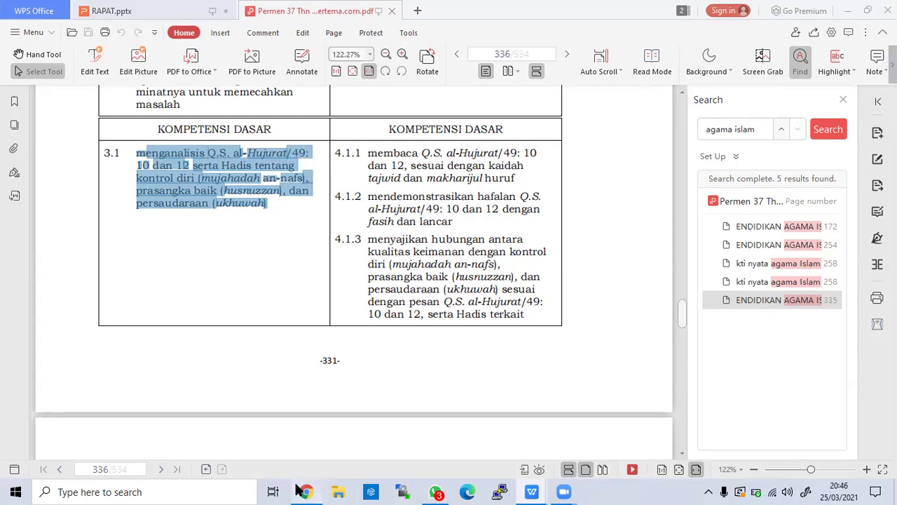
# Switch to the browser, open the SMKN 1 Suliki JIBAS site in a new tab, and log in to Akademik with the saved username and password
pyautogui.click(86, 17)
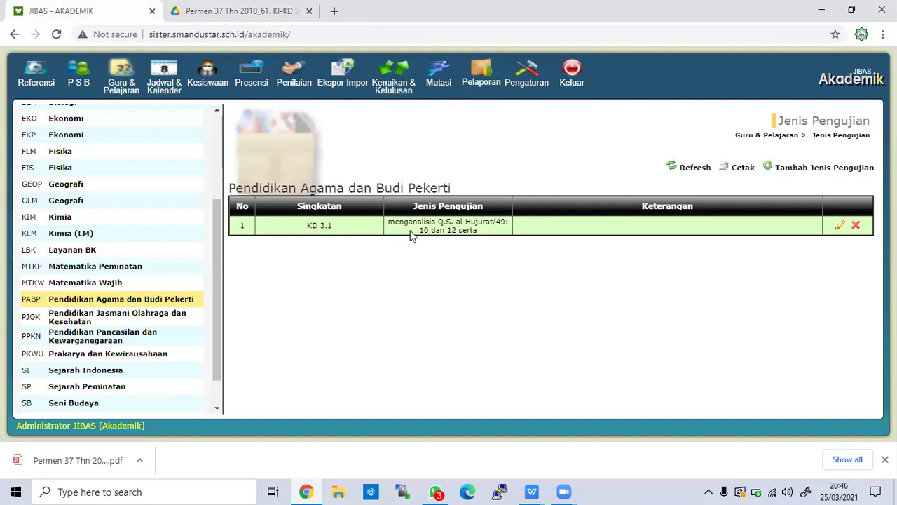
pyautogui.click(480, 232)
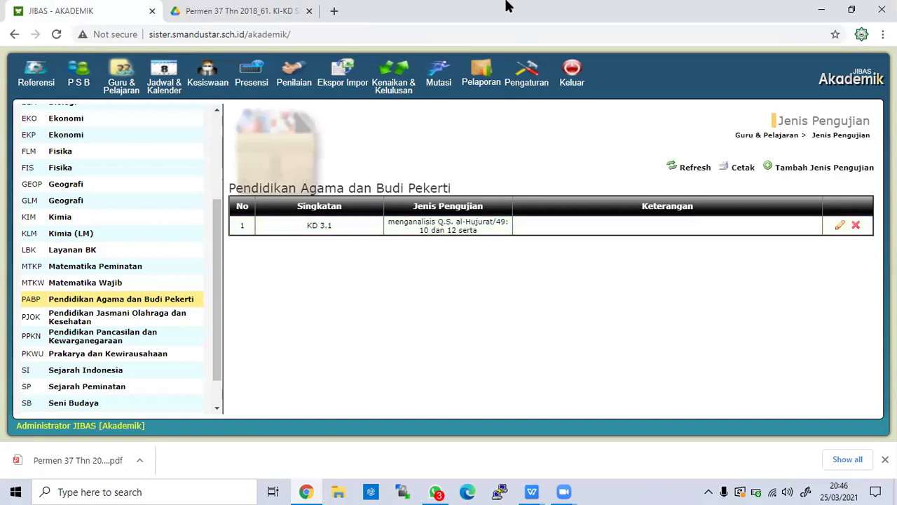
pyautogui.click(334, 10)
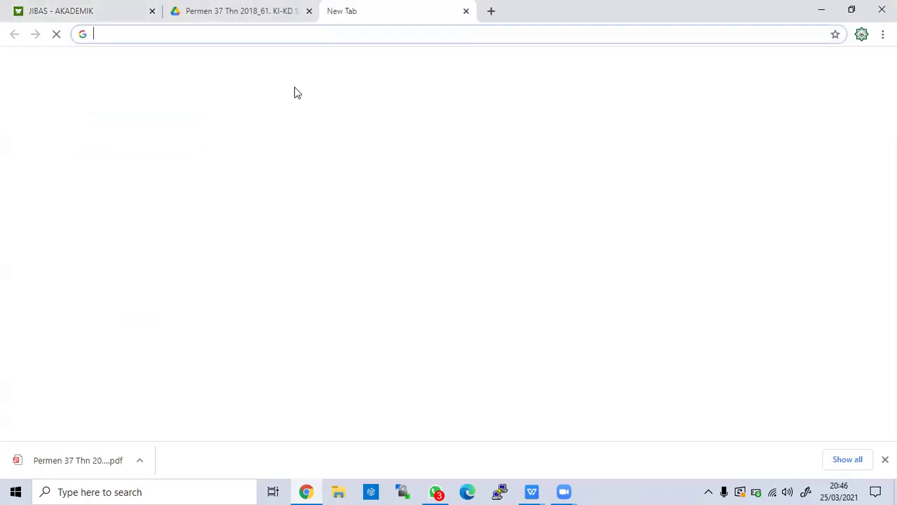
pyautogui.click(292, 36)
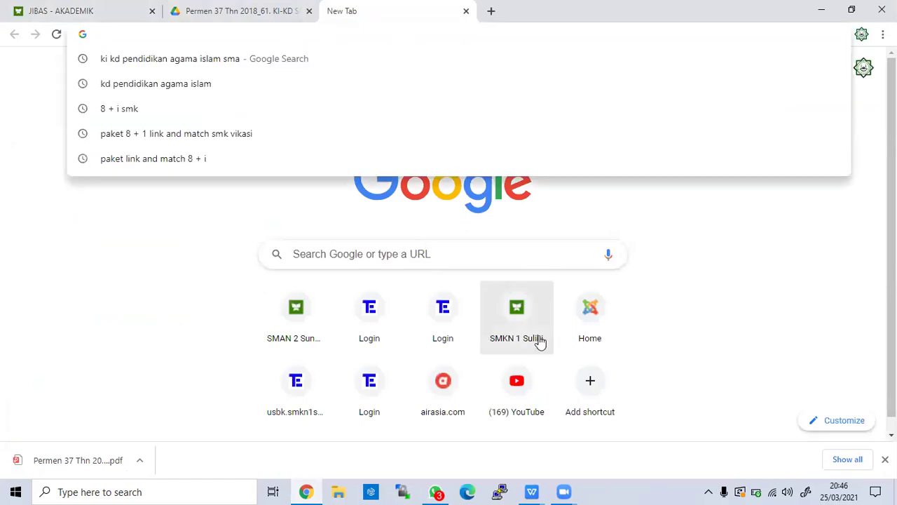
pyautogui.click(513, 337)
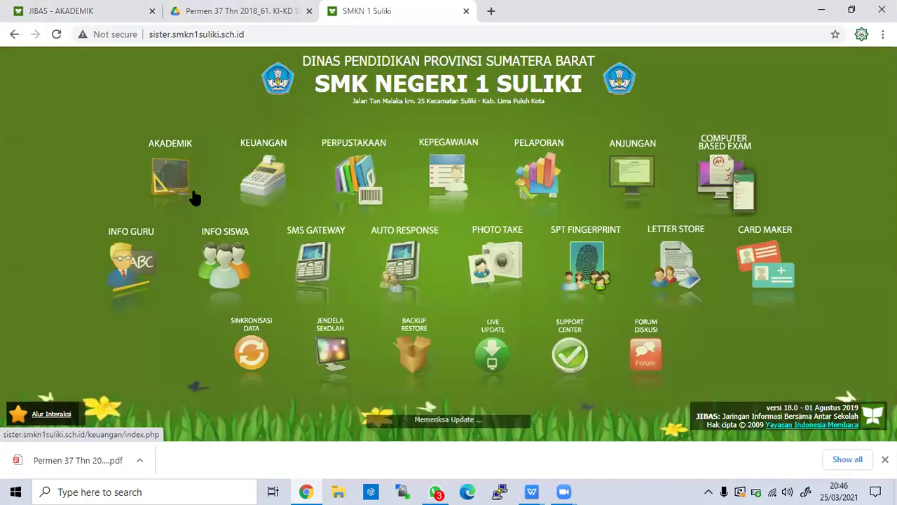
pyautogui.click(175, 187)
pyautogui.click(436, 246)
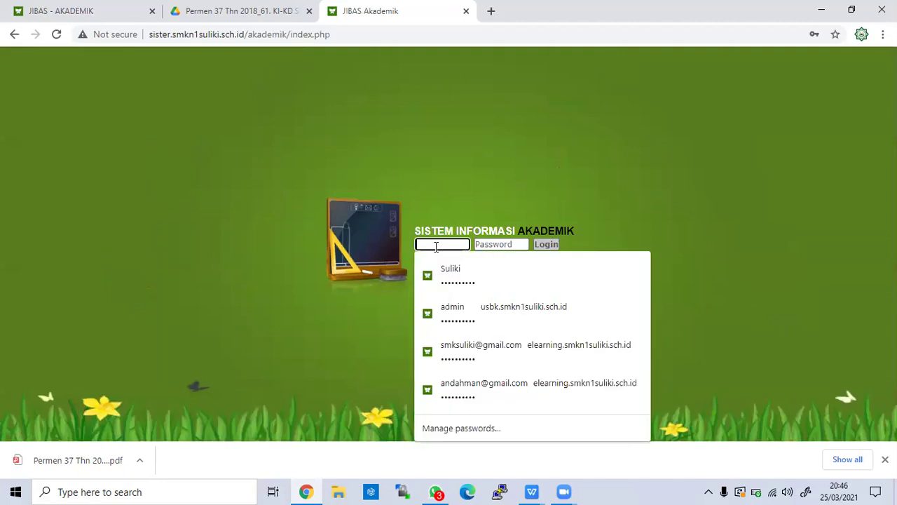
pyautogui.click(444, 280)
pyautogui.click(547, 245)
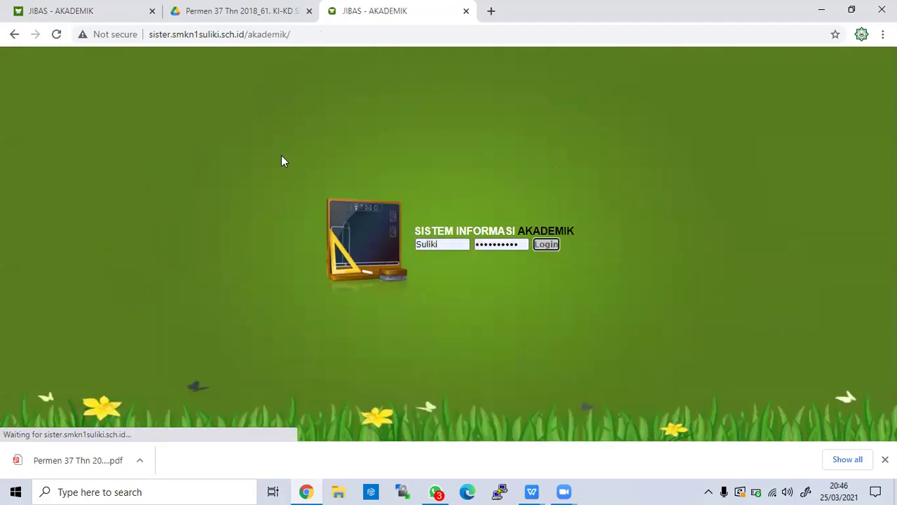
# Open the Jenis-Jenis Pengujian page under Guru & Pelajaran and list the assessment types of Pendidikan Agama dan Budi Pekerti
pyautogui.click(121, 79)
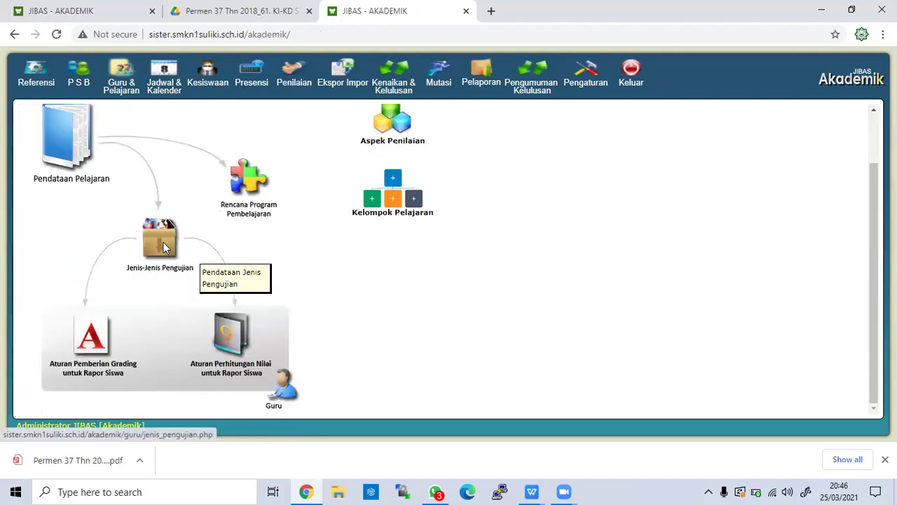
pyautogui.click(160, 248)
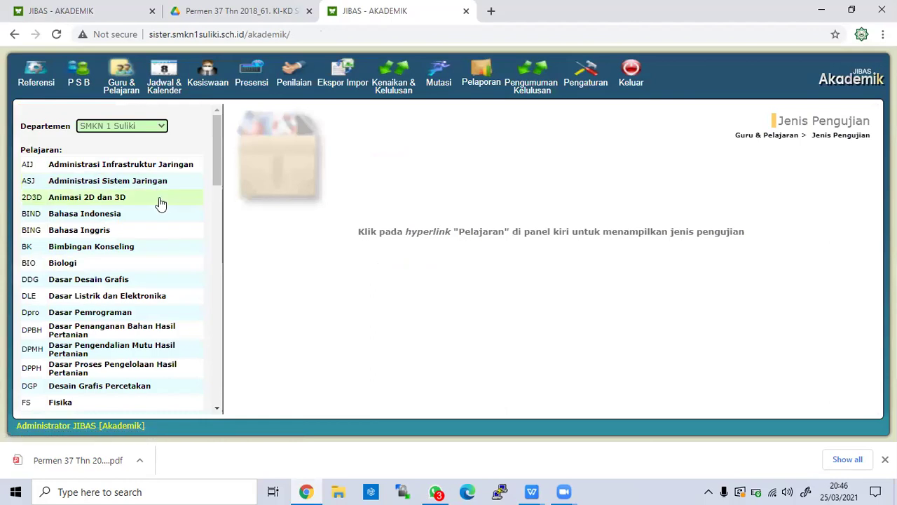
pyautogui.scroll(-3, 156, 239)
pyautogui.scroll(-5, 158, 249)
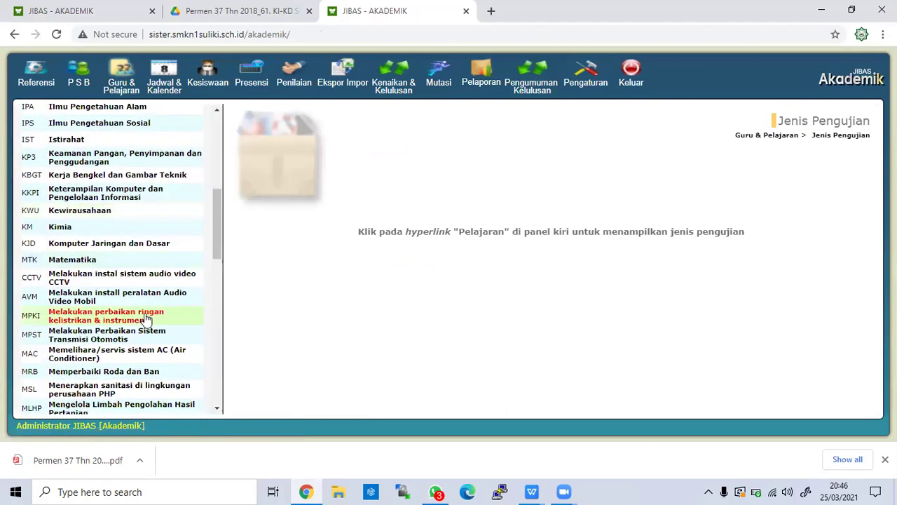
pyautogui.scroll(-2, 148, 328)
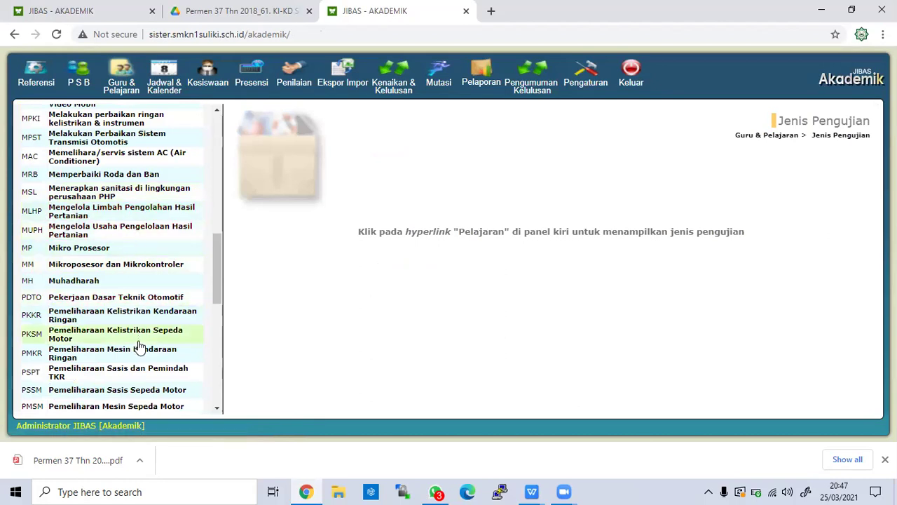
pyautogui.scroll(-3, 116, 316)
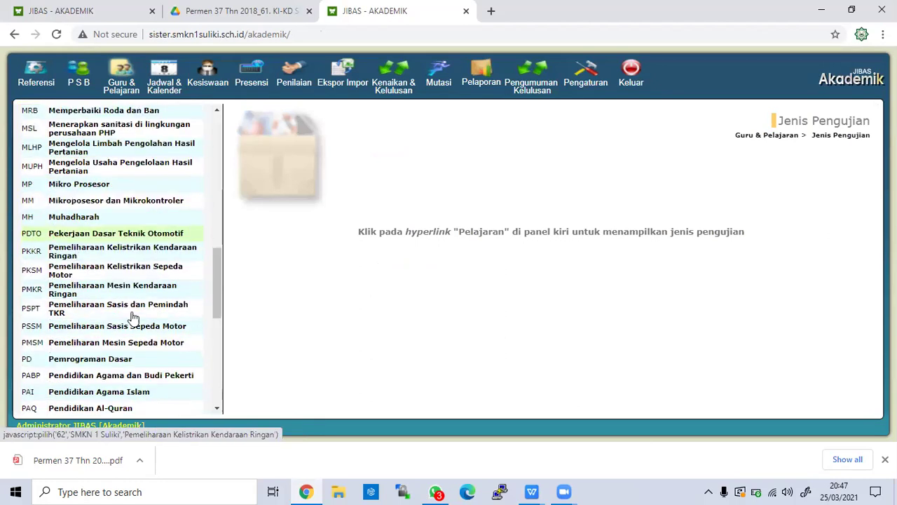
pyautogui.click(121, 310)
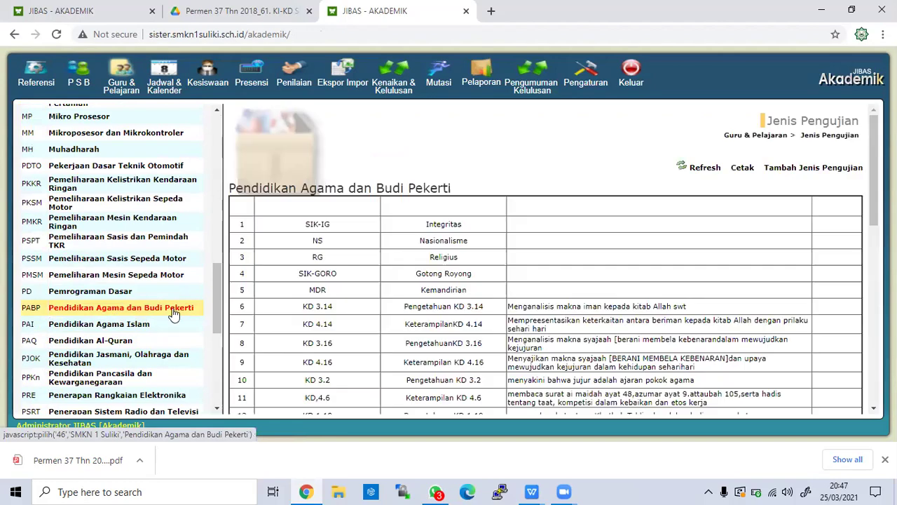
# Review how the KD entries are named and described for Pendidikan Agama dan Budi Pekerti and Pendidikan Agama Islam
pyautogui.scroll(-2, 505, 280)
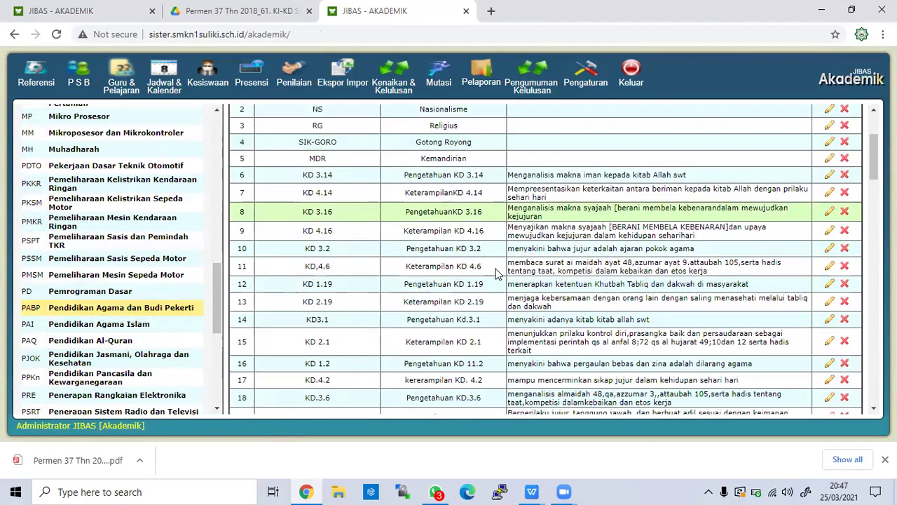
pyautogui.click(116, 324)
pyautogui.scroll(-4, 565, 280)
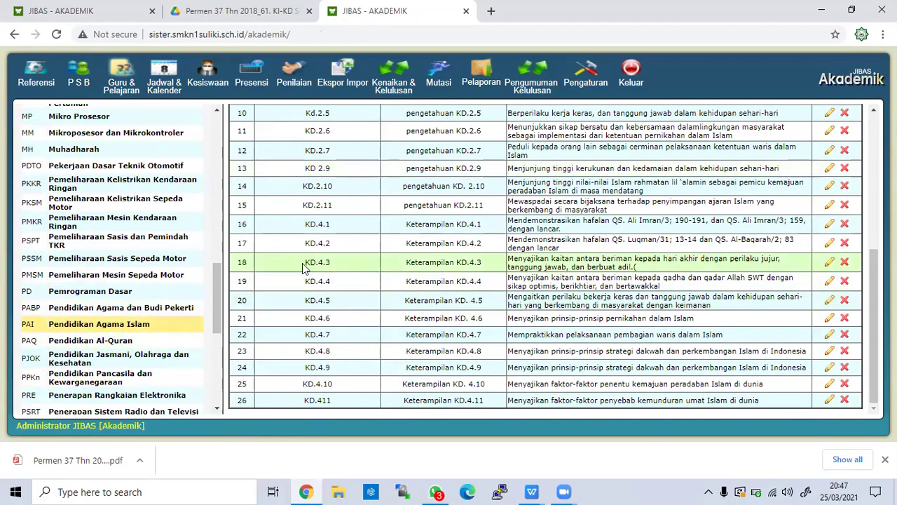
pyautogui.click(175, 313)
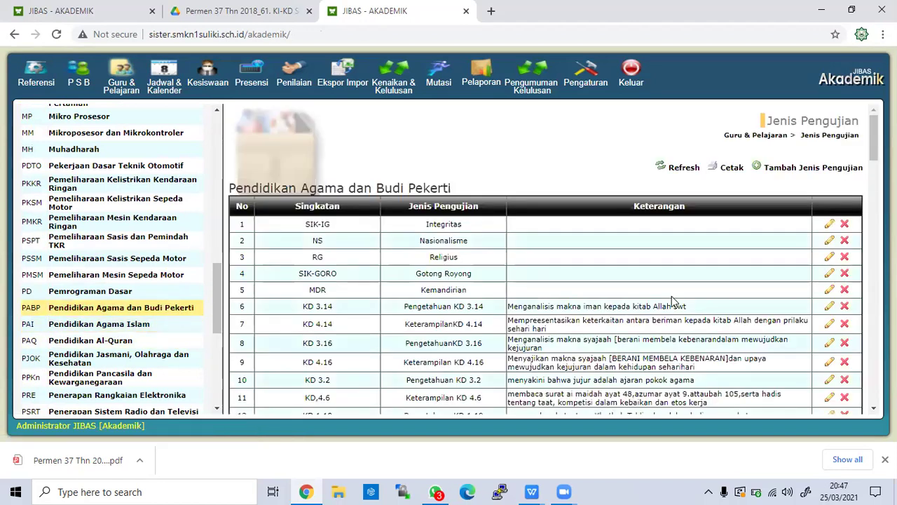
pyautogui.scroll(-3, 609, 300)
pyautogui.scroll(5, 356, 280)
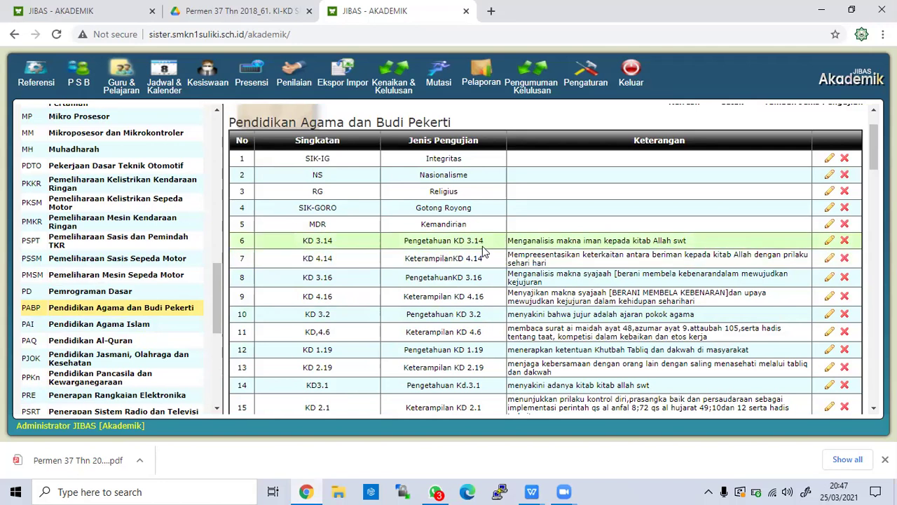
# Back on the SMAN 2 Sungai Tarab site, edit the KD 3.1 assessment type and paste the copied KD wording as its Keterangan
pyautogui.hotkey('ctrl', 'Tab')
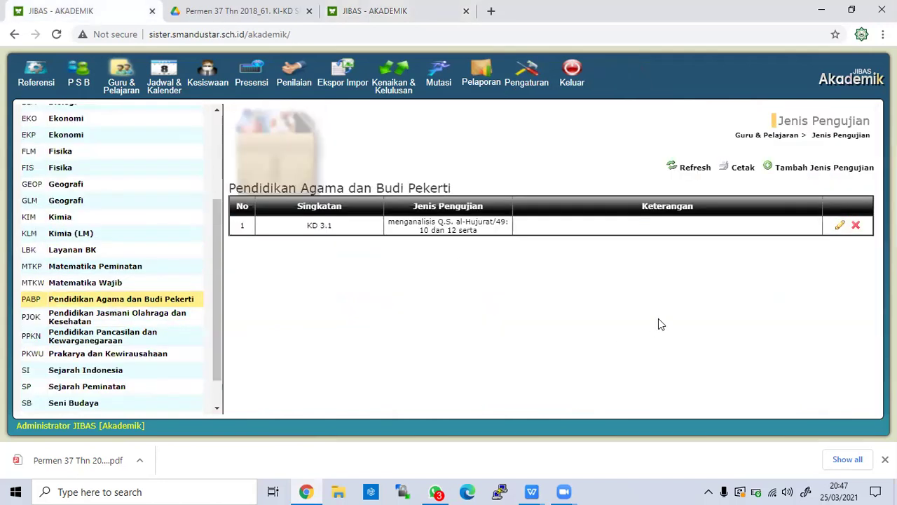
pyautogui.click(839, 225)
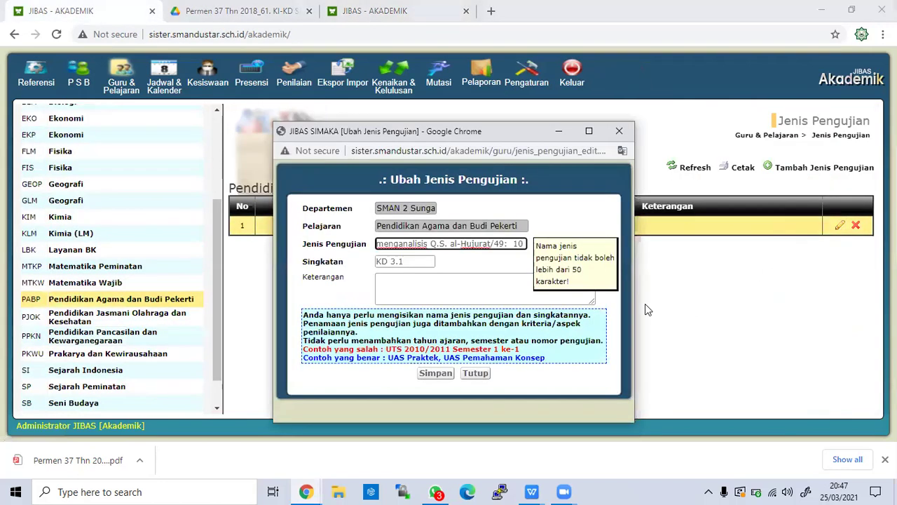
pyautogui.click(383, 284)
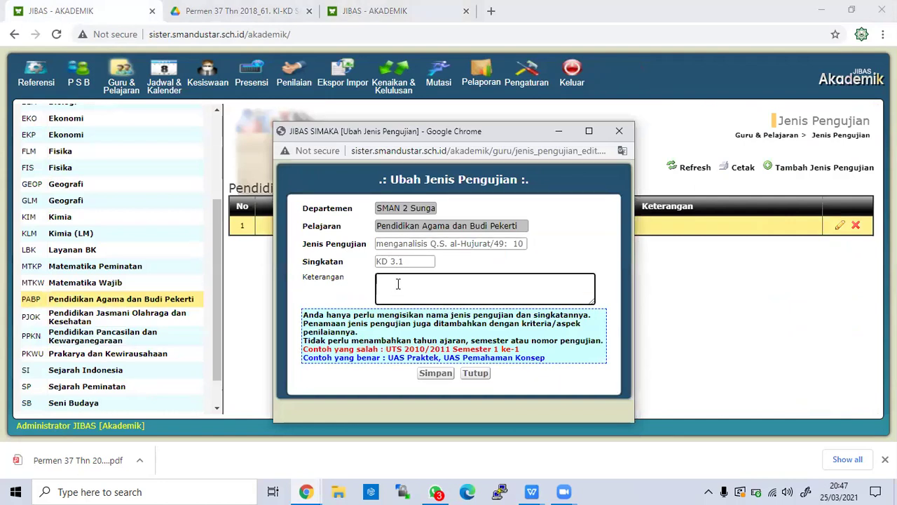
pyautogui.hotkey('ctrl', 'v')
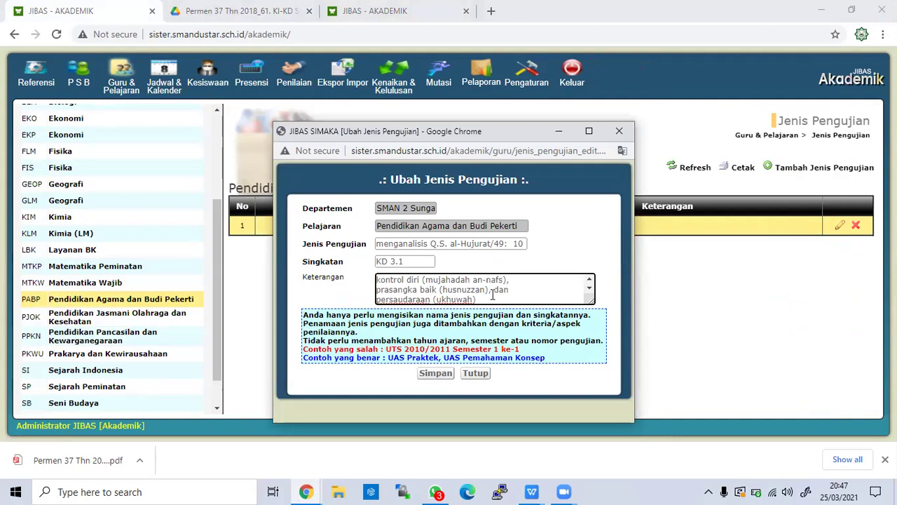
# Rename the Jenis Pengujian of KD 3.1 as "Pengetahuan KD 3.1" and save the assessment type
pyautogui.click(382, 244)
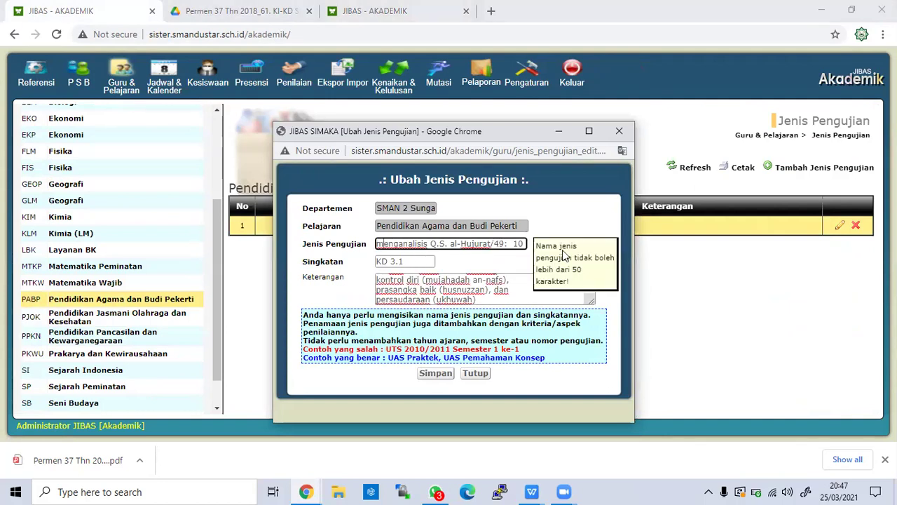
pyautogui.hotkey('ctrl', 'a')
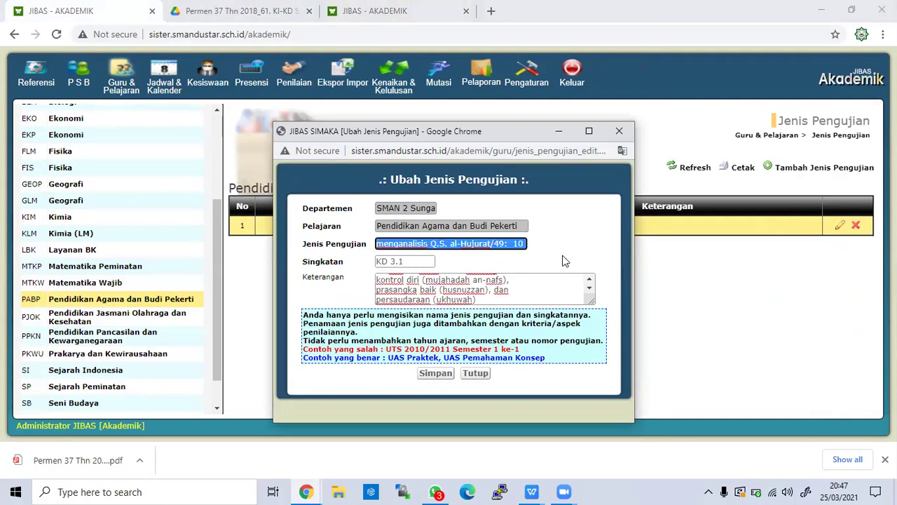
pyautogui.write('Penget')
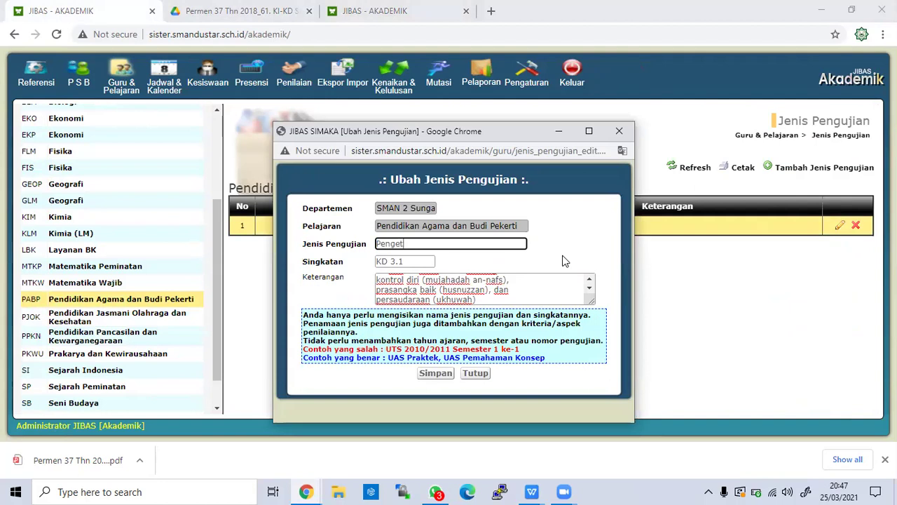
pyautogui.write('ahuan  KD 3.1')
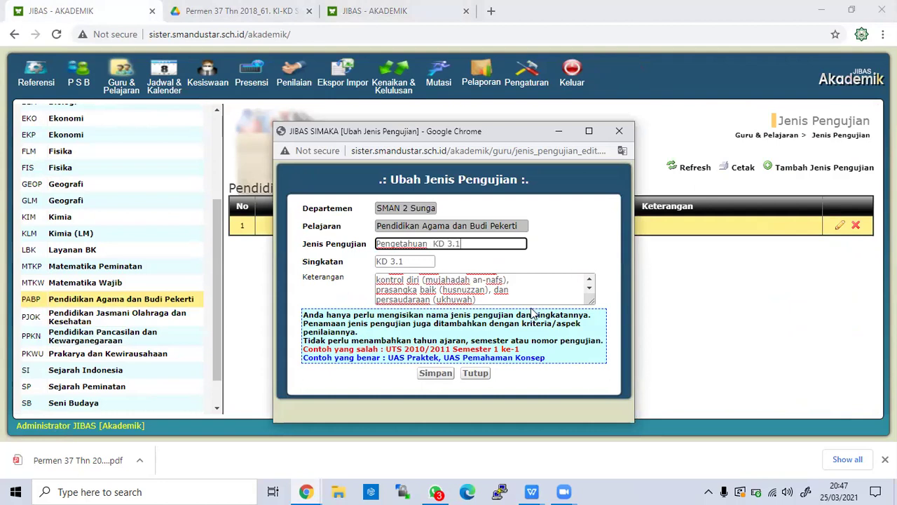
pyautogui.click(435, 372)
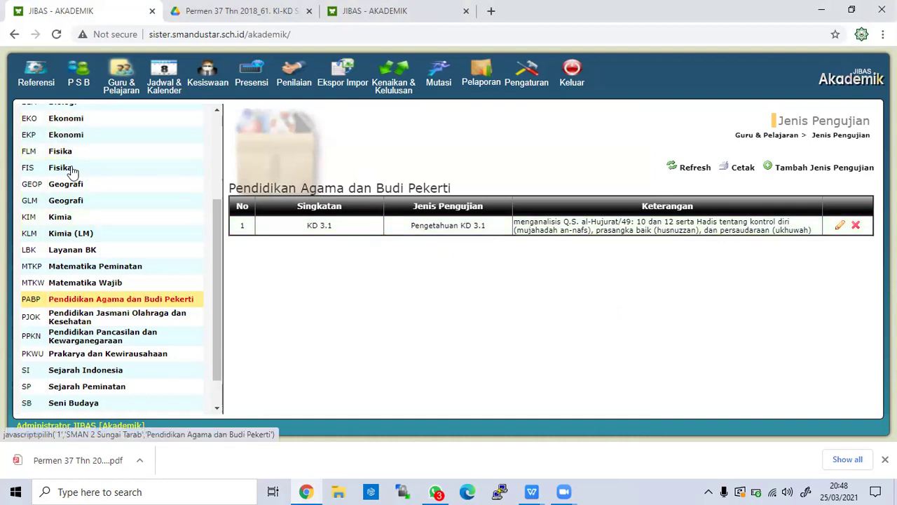
# View the assessment types of Kimia (LM), and try to select the KD 3.2 wording on page 337 of the Permen 37 PDF
pyautogui.click(80, 238)
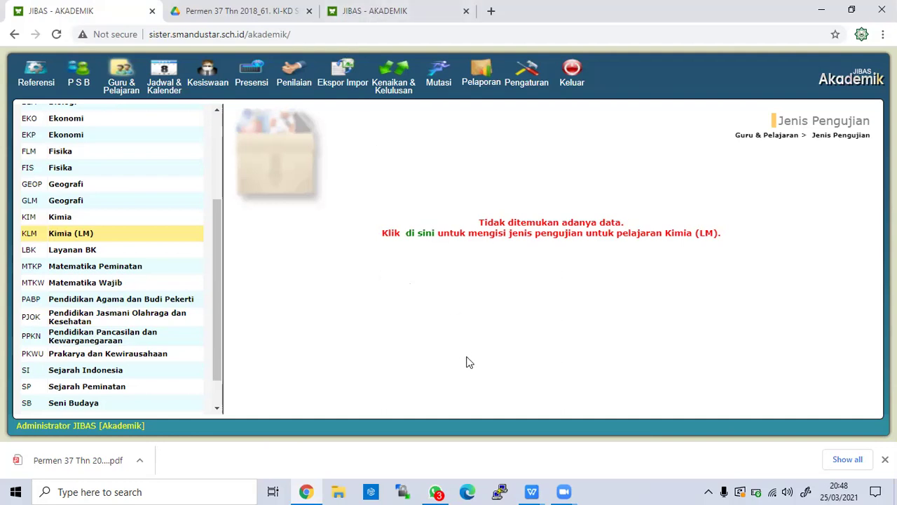
pyautogui.click(305, 491)
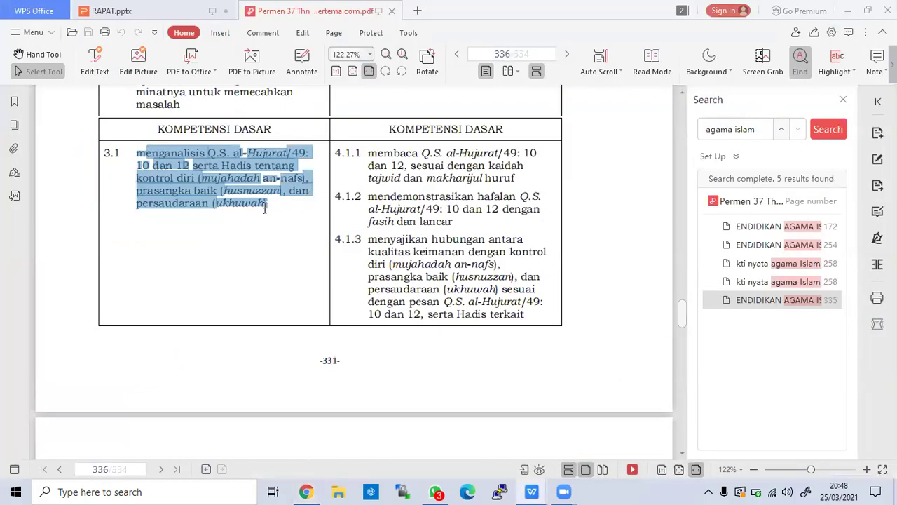
pyautogui.scroll(-5, 300, 178)
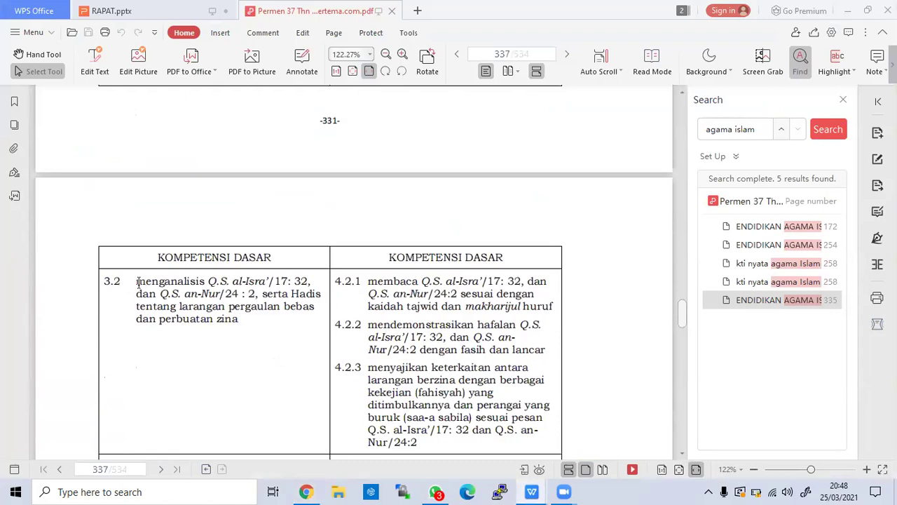
pyautogui.moveTo(136, 286); pyautogui.dragTo(243, 321)
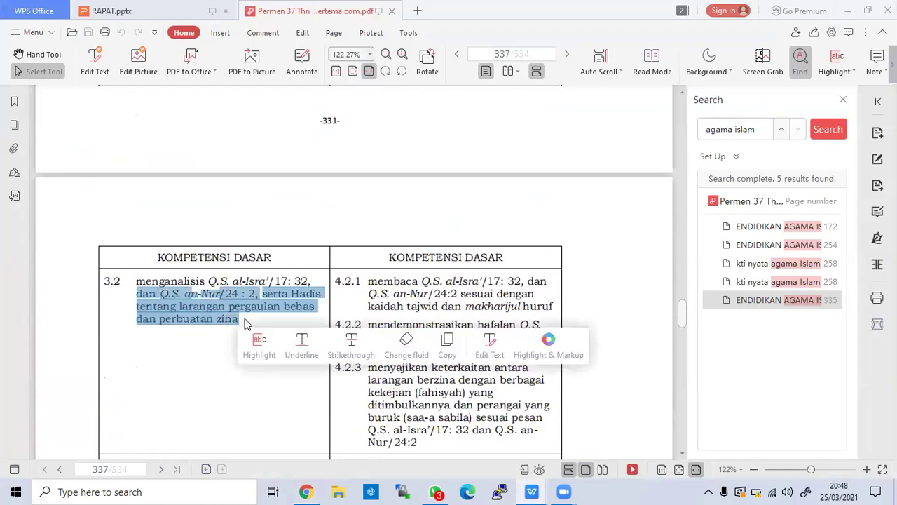
# Return to JIBAS Akademik and reopen the assessment types of Pendidikan Agama dan Budi Pekerti
pyautogui.click(303, 491)
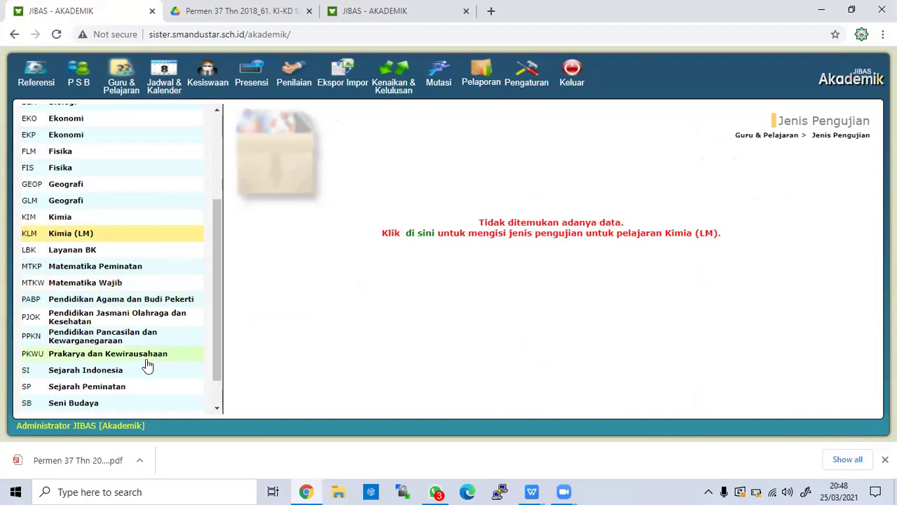
pyautogui.scroll(-1, 144, 311)
pyautogui.click(138, 264)
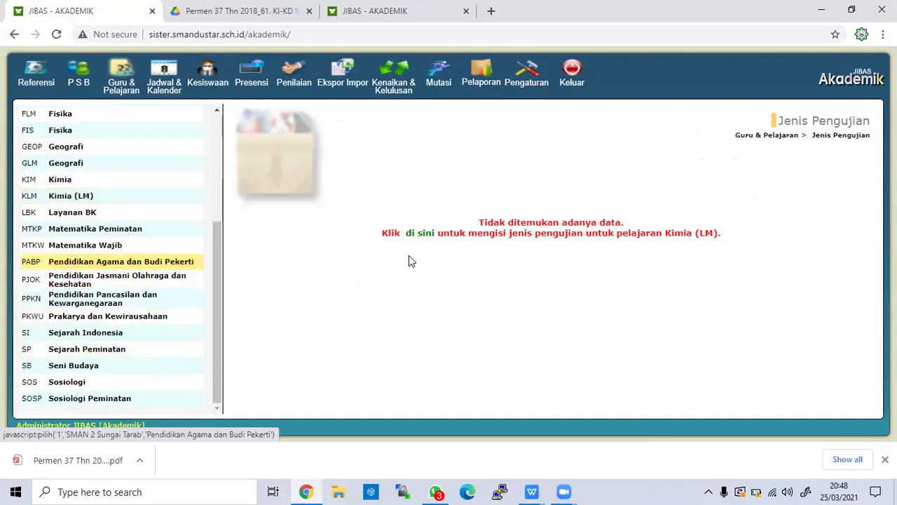
pyautogui.click(139, 265)
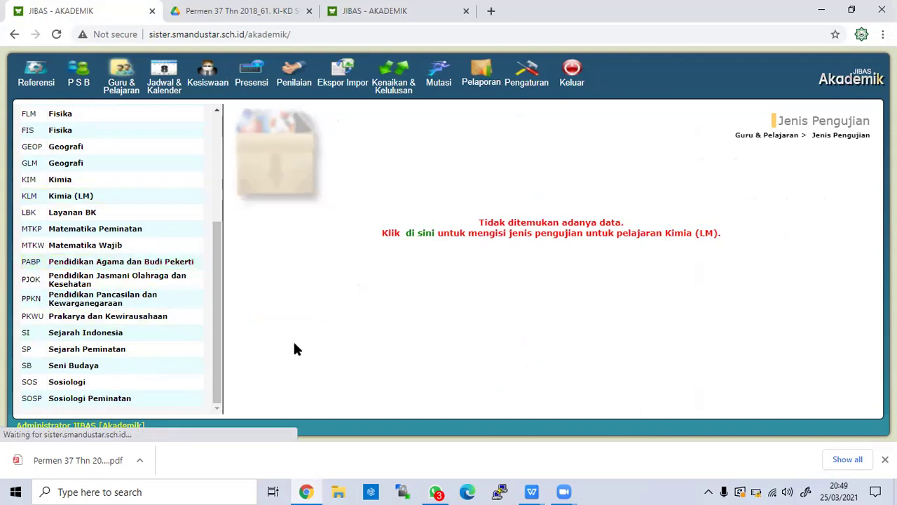
# Select the KD 3.2 wording about Q.S. al-Isra'/17: 32 and Q.S. an-Nur/24: 2 in the PDF again, and return to JIBAS
pyautogui.click(306, 491)
pyautogui.click(138, 279)
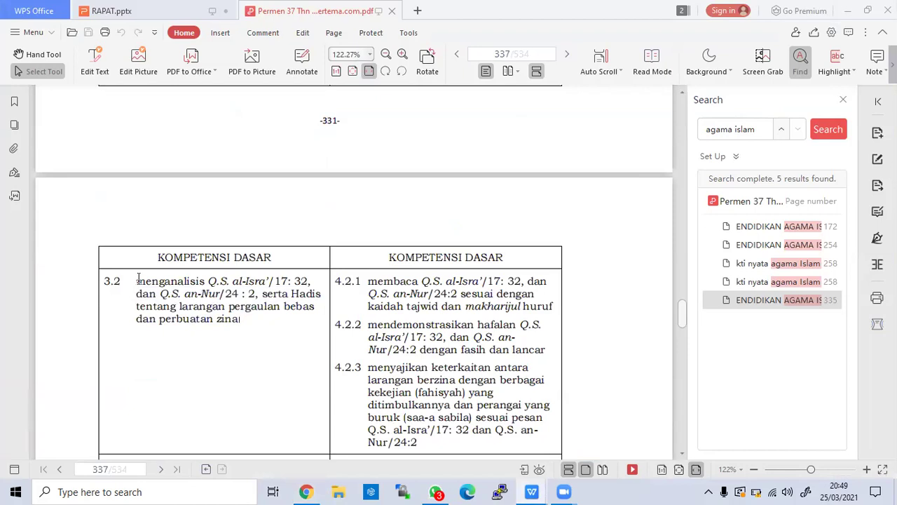
pyautogui.moveTo(154, 284); pyautogui.dragTo(245, 326)
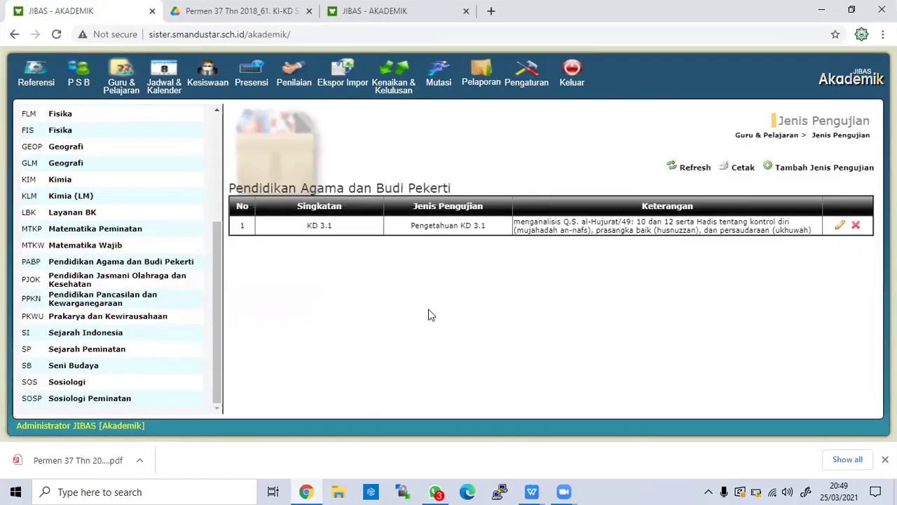
# Start a new assessment type for Pendidikan Agama dan Budi Pekerti, entering "KD 3.2" as both the Jenis KI-KD name and the Singkatan
pyautogui.click(305, 491)
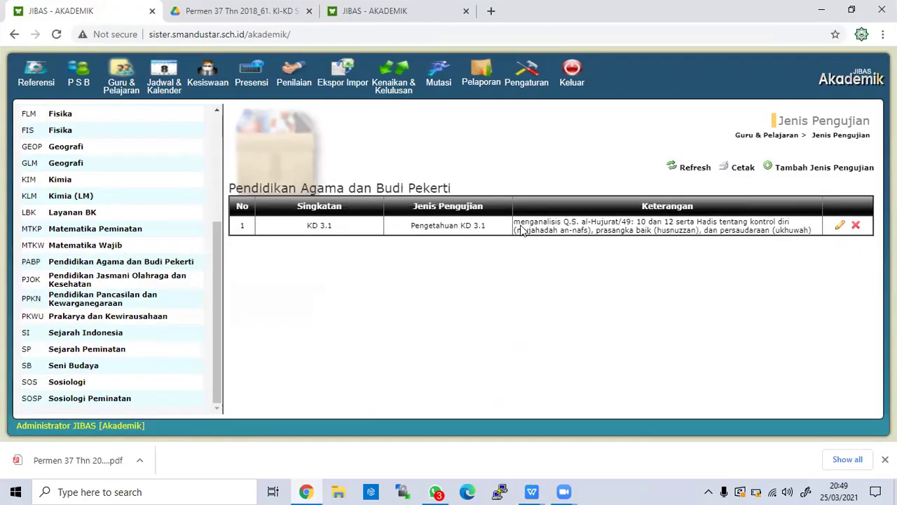
pyautogui.click(786, 172)
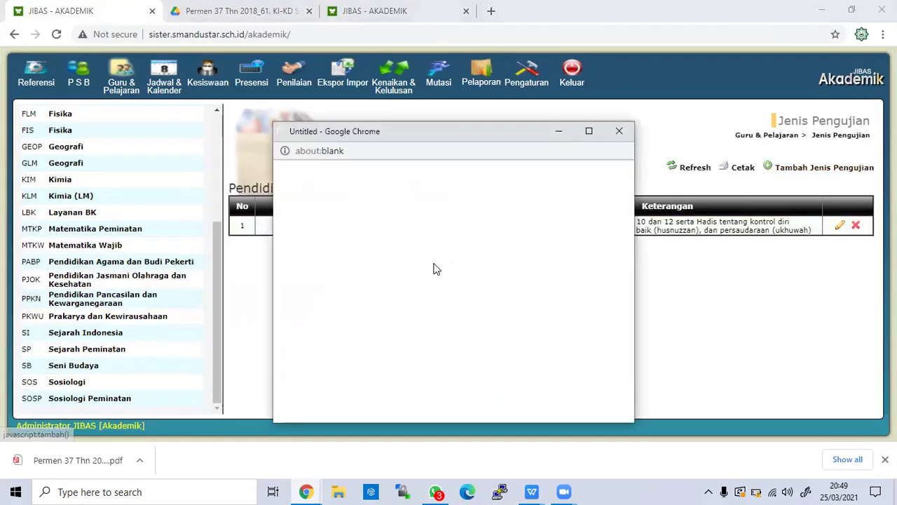
pyautogui.click(799, 172)
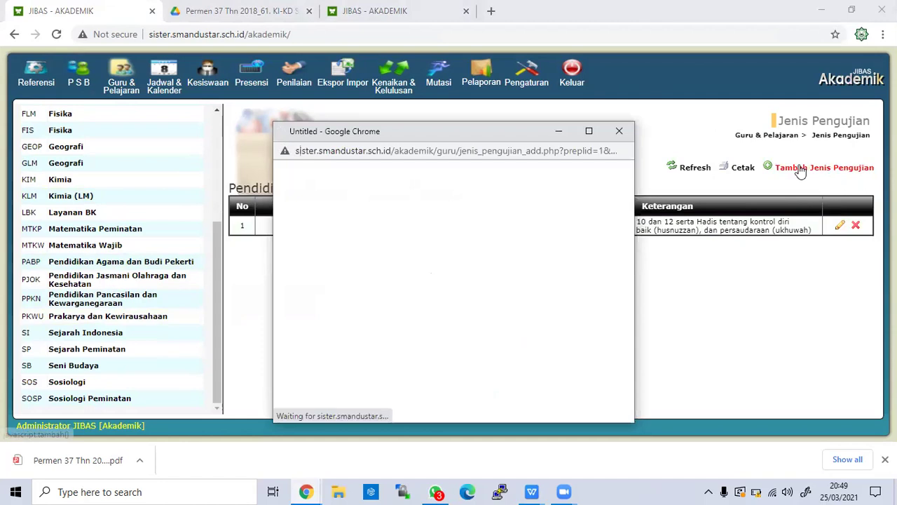
pyautogui.click(434, 245)
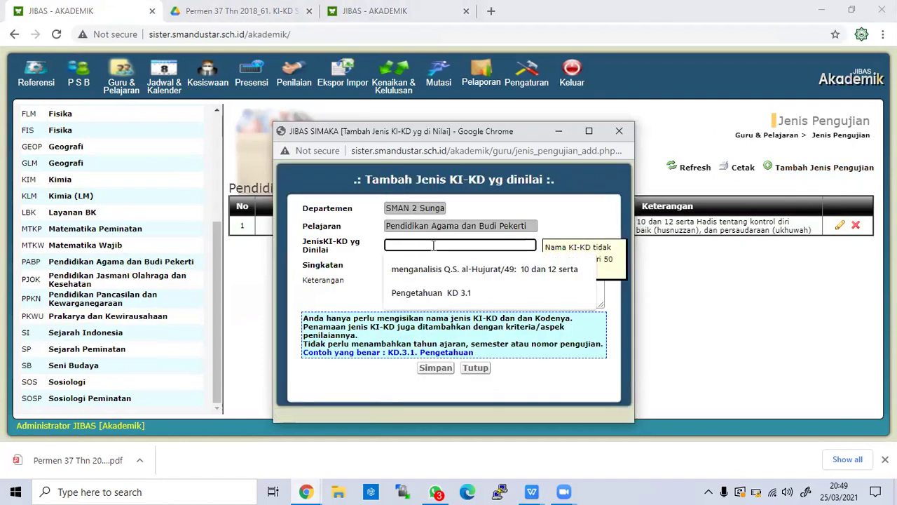
pyautogui.write('KD 3.2')
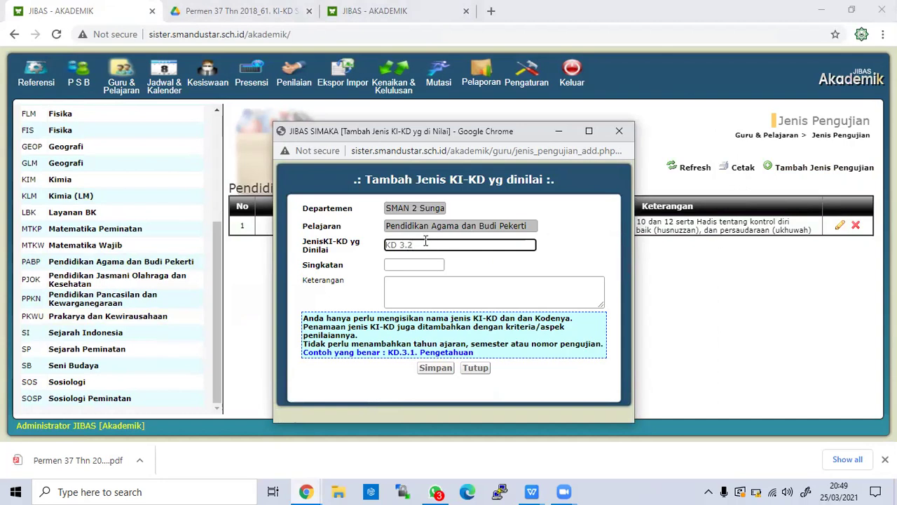
pyautogui.tripleClick(426, 243)
pyautogui.click(420, 265)
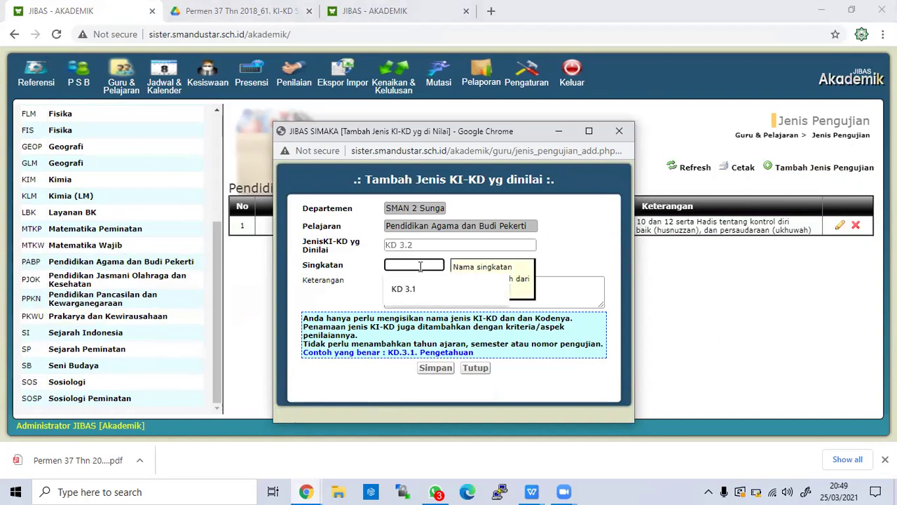
pyautogui.write('KD.')
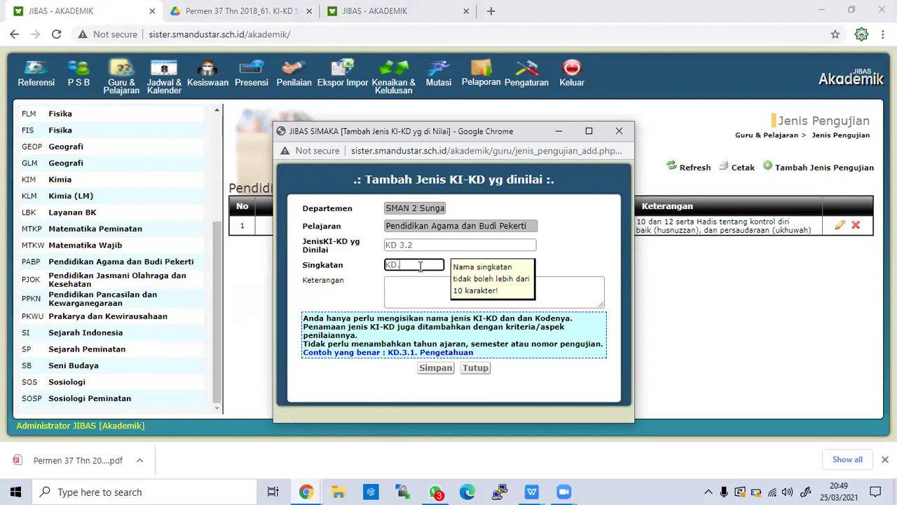
pyautogui.press('BackSpace')
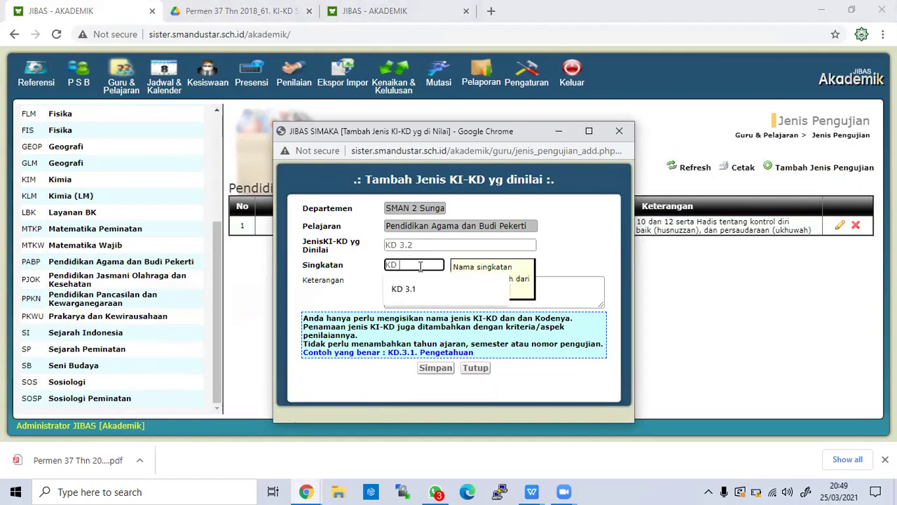
pyautogui.write('2')
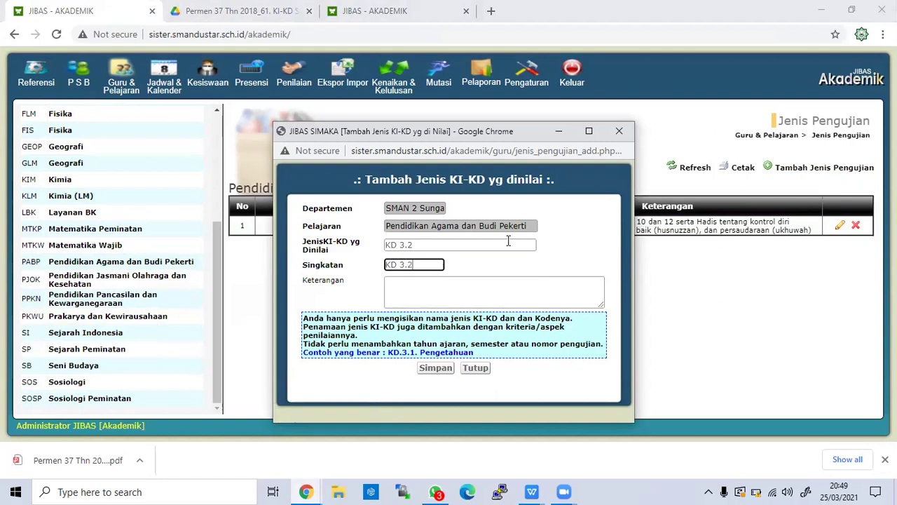
# Change the Jenis KI-KD name to "Pengetahuan KD 3.2", paste the copied KD 3.2 wording as the Keterangan, and save the assessment type
pyautogui.moveTo(471, 242); pyautogui.dragTo(347, 239)
pyautogui.write('Penge')
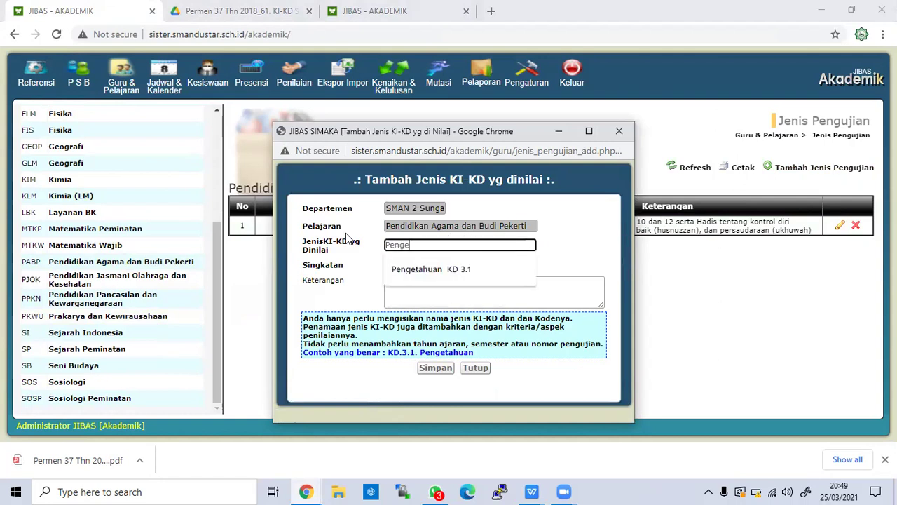
pyautogui.write('tahuan KD 3.2')
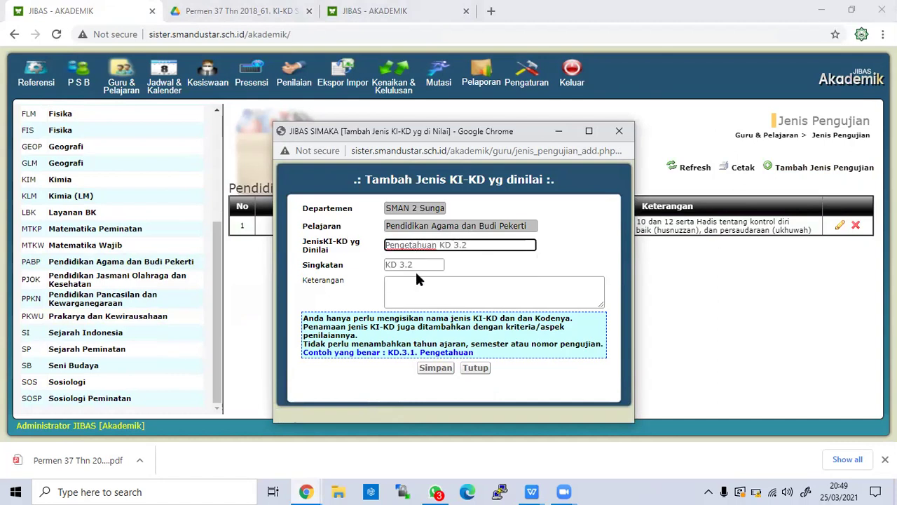
pyautogui.click(439, 298)
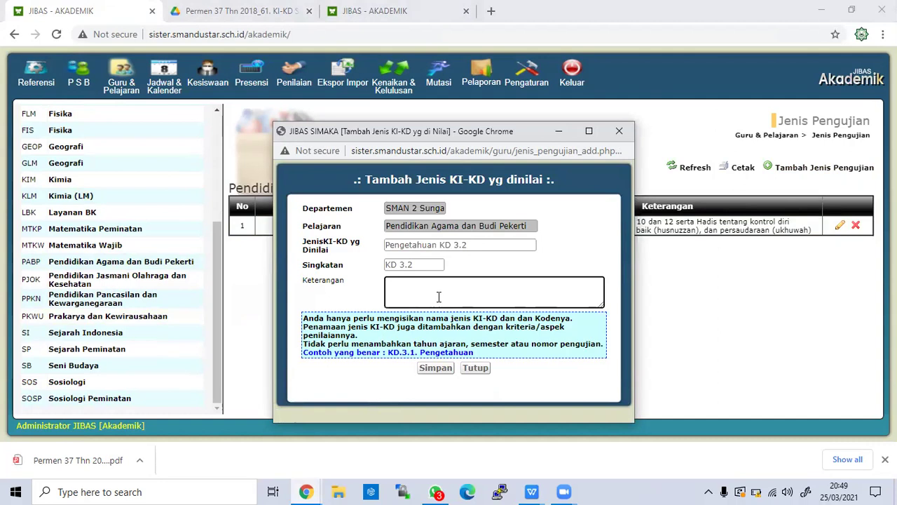
pyautogui.hotkey('ctrl', 'v')
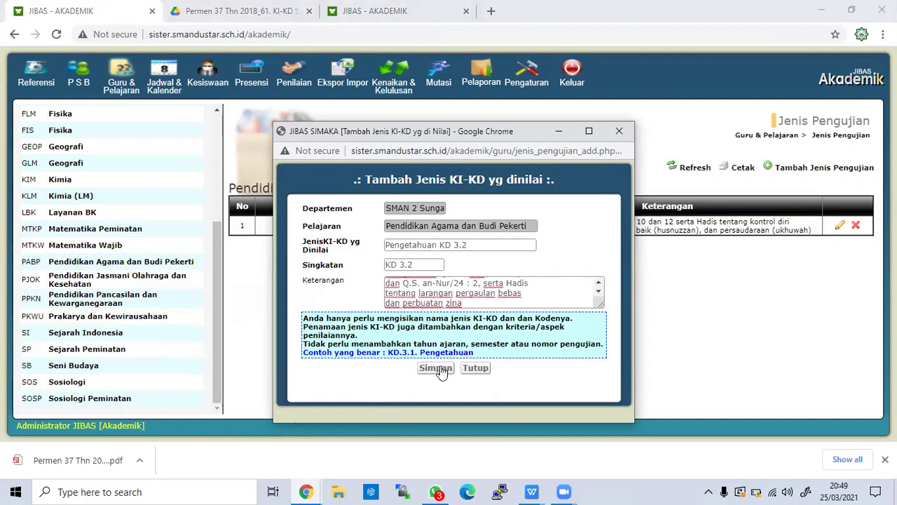
pyautogui.click(437, 371)
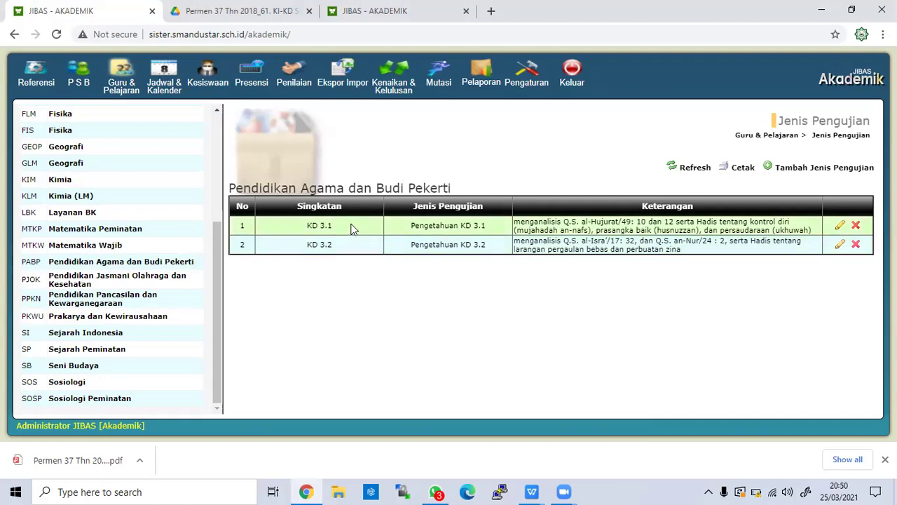
# Switch to the Permen 37 PDF in WPS Office and highlight the wording of KD 3.6 and of KD 3.3 on page 337
pyautogui.click(306, 490)
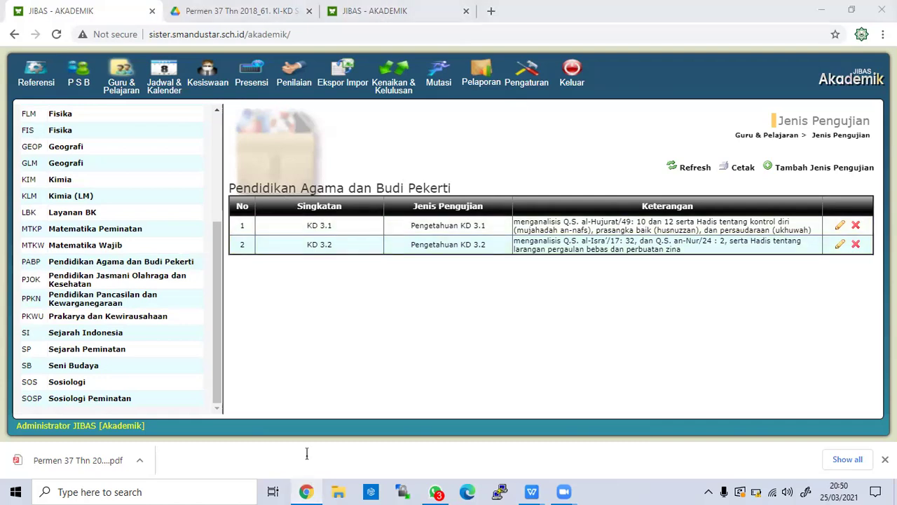
pyautogui.scroll(-5, 210, 331)
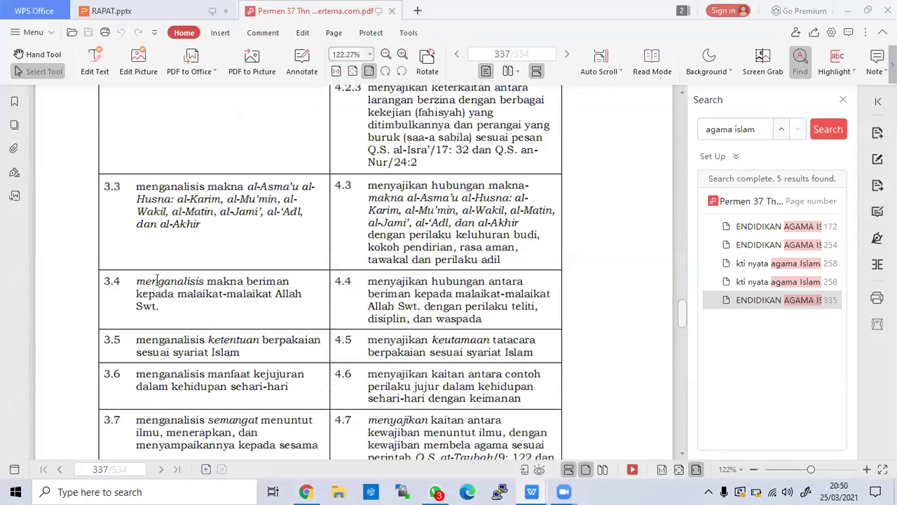
pyautogui.scroll(-3, 149, 279)
pyautogui.moveTo(146, 270); pyautogui.dragTo(289, 282)
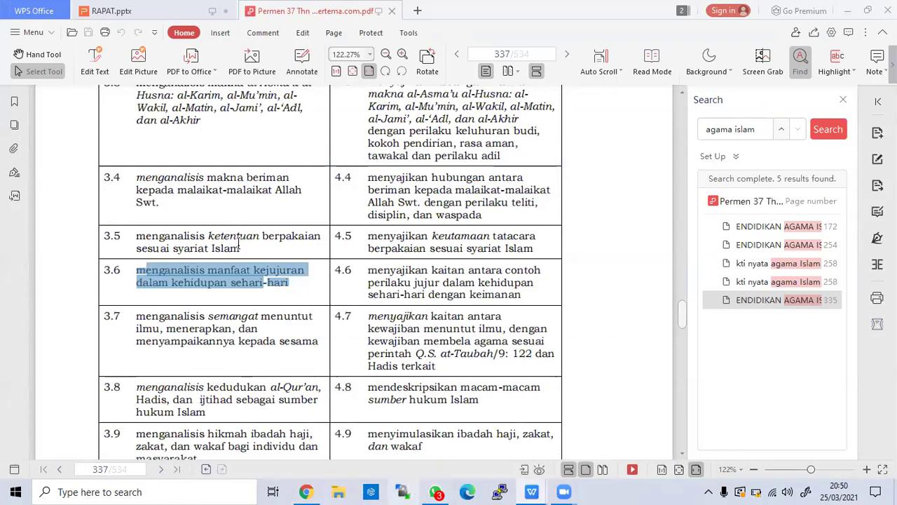
pyautogui.scroll(4, 224, 239)
pyautogui.scroll(1, 164, 280)
pyautogui.moveTo(138, 275); pyautogui.dragTo(216, 338)
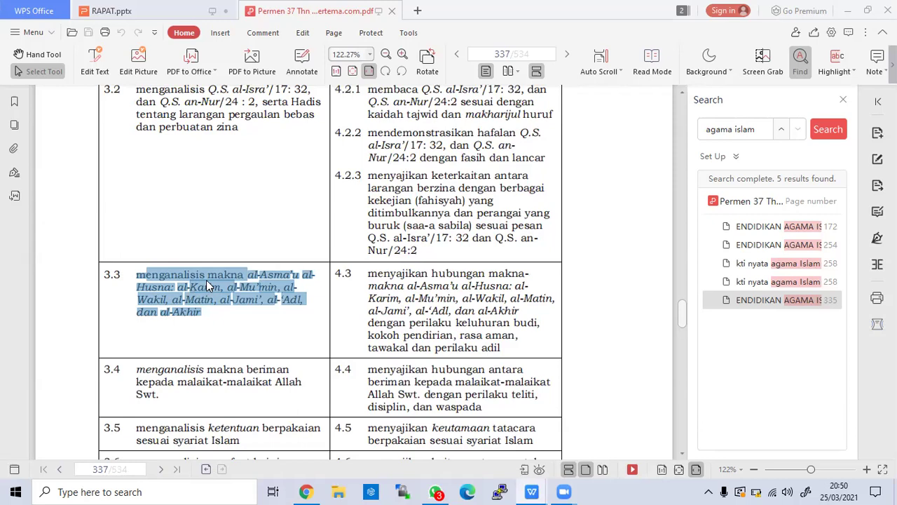
# Review the remaining Kompetensi Dasar through 3.11 and the beginning of the KELAS: XI section, and return to KD 3.3 on page 337
pyautogui.scroll(-5, 207, 284)
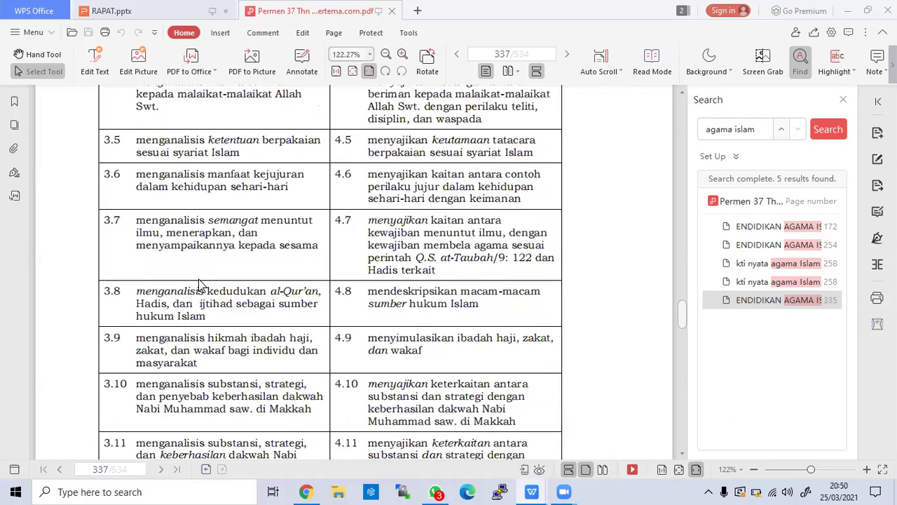
pyautogui.scroll(-4, 199, 283)
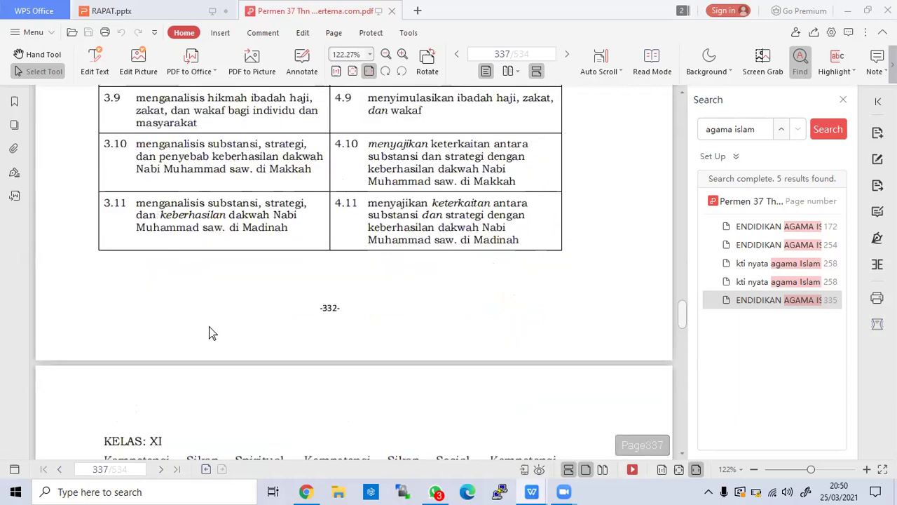
pyautogui.scroll(-2, 209, 333)
pyautogui.scroll(-5, 200, 340)
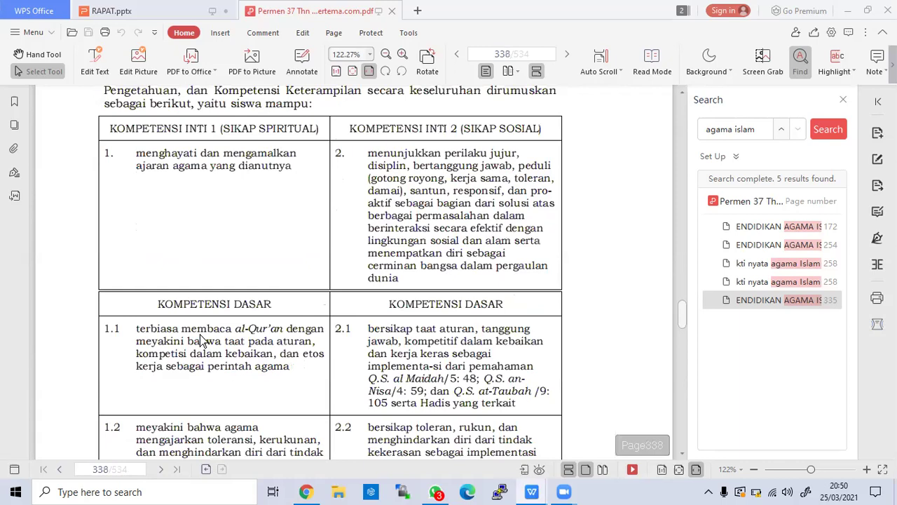
pyautogui.scroll(7, 200, 327)
pyautogui.scroll(6, 204, 316)
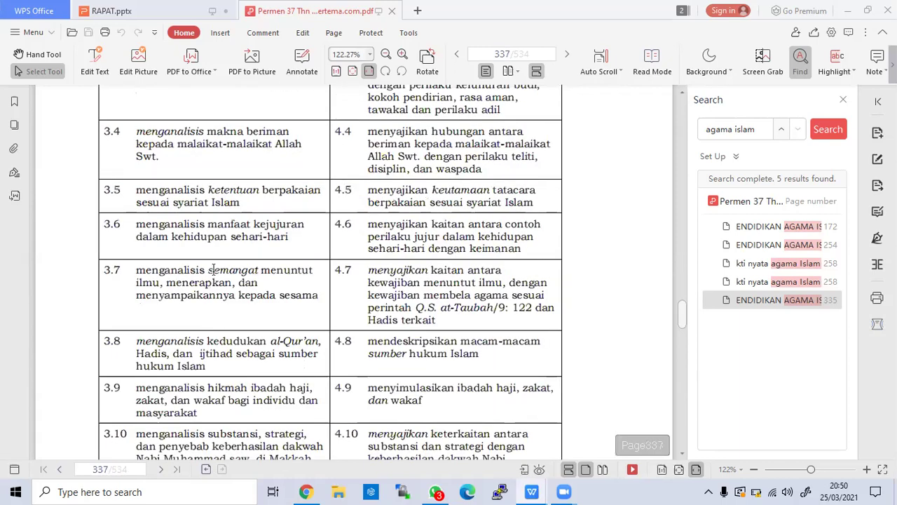
pyautogui.scroll(3, 332, 291)
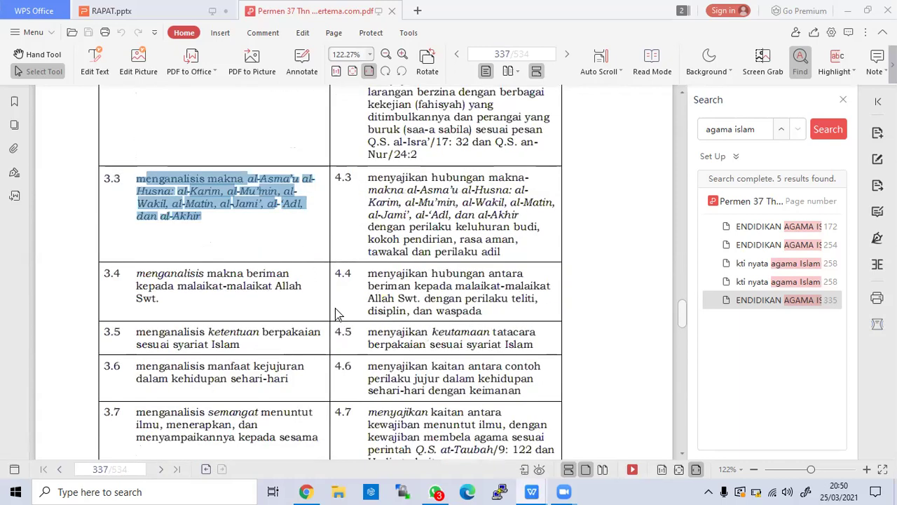
# Clear the KD 3.3 highlight and select the KD 4.2.1 wording about reading Q.S. al-Isra'/17: 32 and Q.S. an-Nur/24:2
pyautogui.click(449, 204)
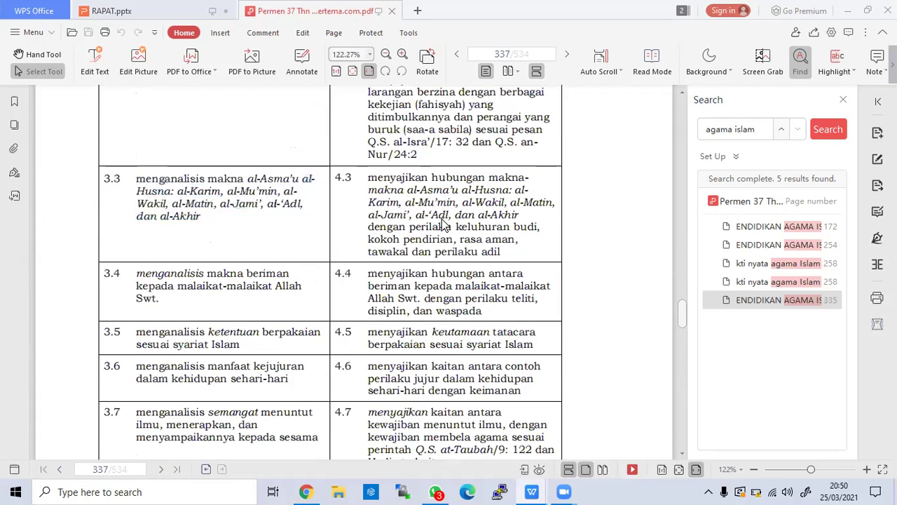
pyautogui.scroll(6, 393, 273)
pyautogui.scroll(-3, 378, 210)
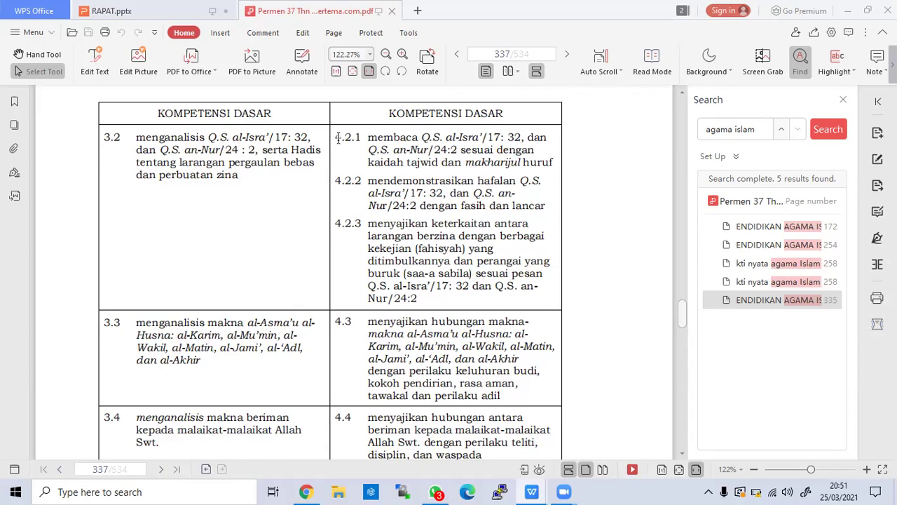
pyautogui.moveTo(337, 138); pyautogui.dragTo(555, 164)
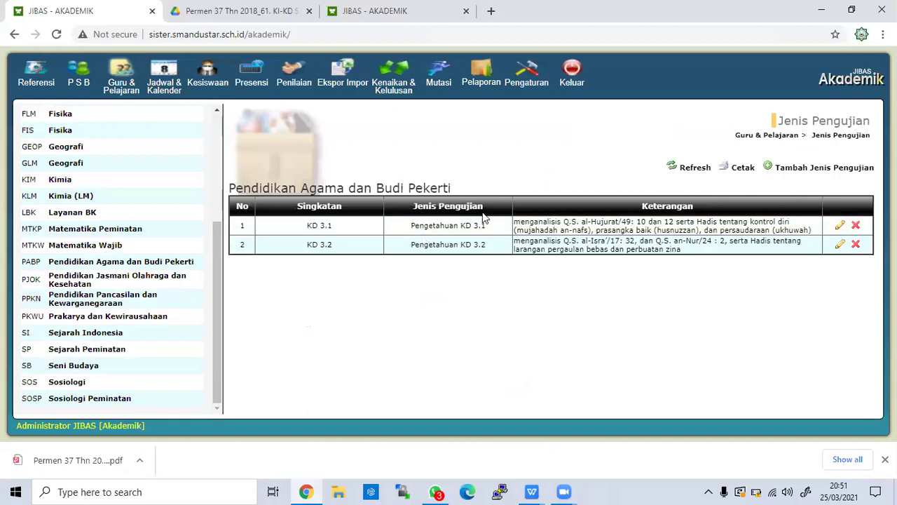
# In Chrome, check the address of the JIBAS Akademik site sister.smkn1suliki.sch.id and close its tab
pyautogui.click(393, 10)
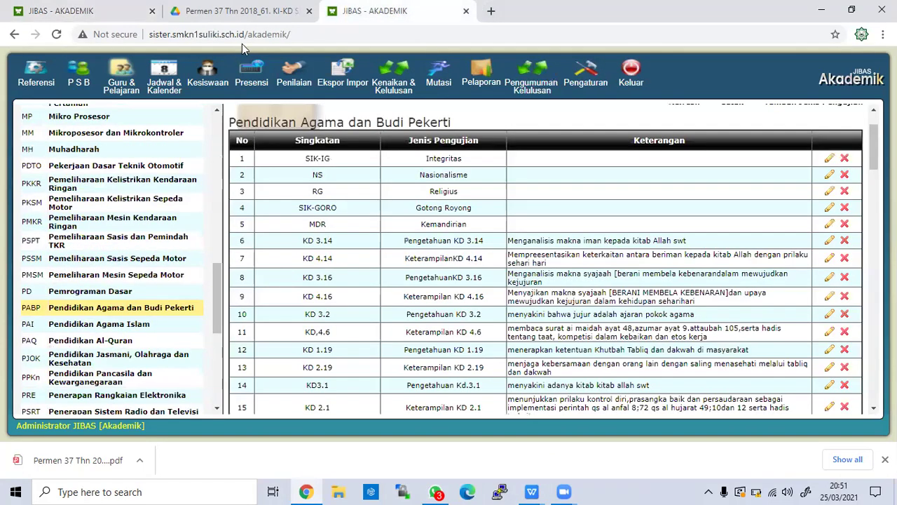
pyautogui.hotkey('ctrl', 'l')
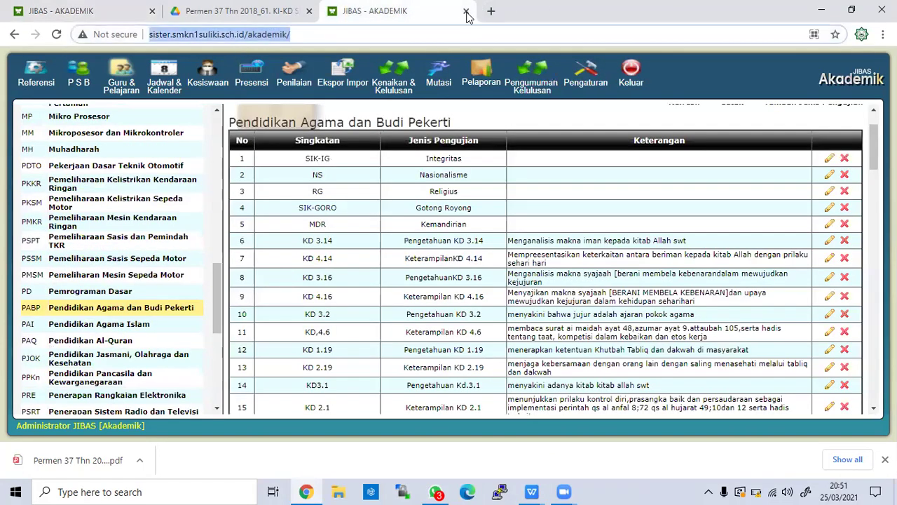
pyautogui.hotkey('ctrl', 'w')
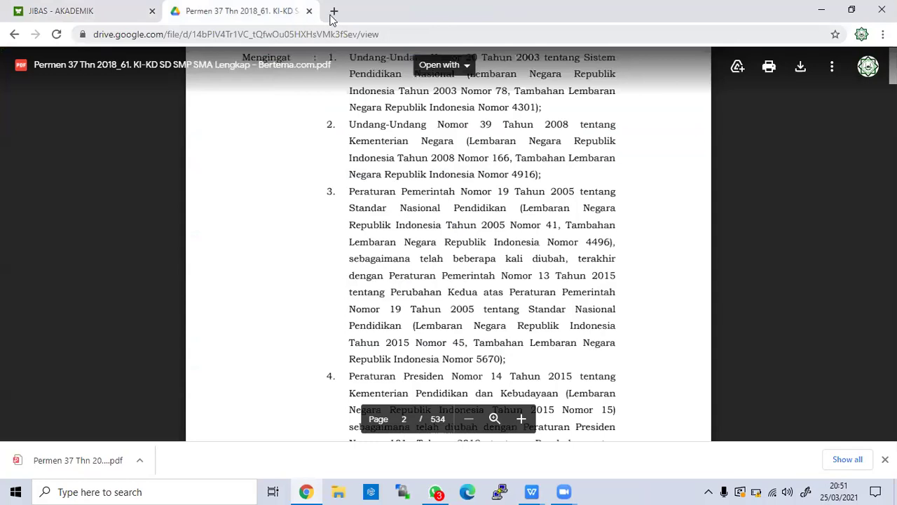
# Open sister.smandustar.sch.id in a new browser tab and go to the username field of the Info Guru login
pyautogui.hotkey('ctrl', 't')
pyautogui.click(329, 33)
pyautogui.write('sister.smandustar.sch.id')
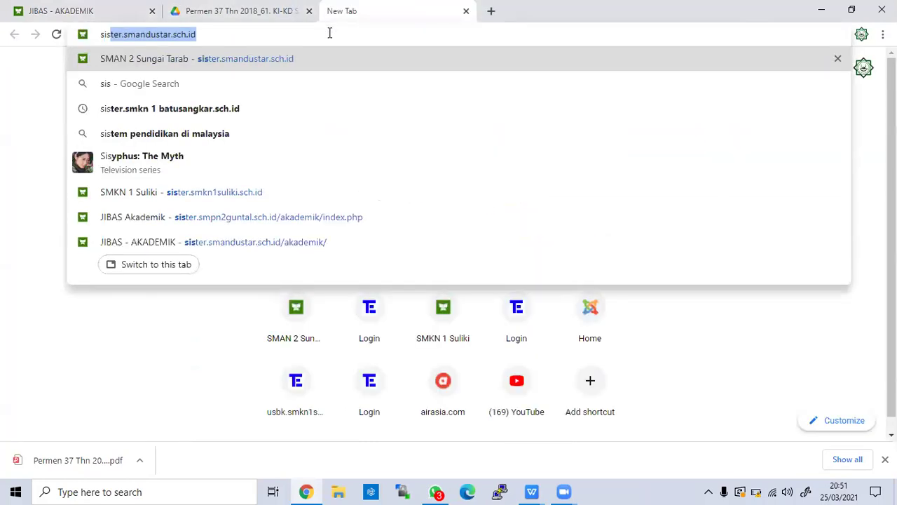
pyautogui.press('Return')
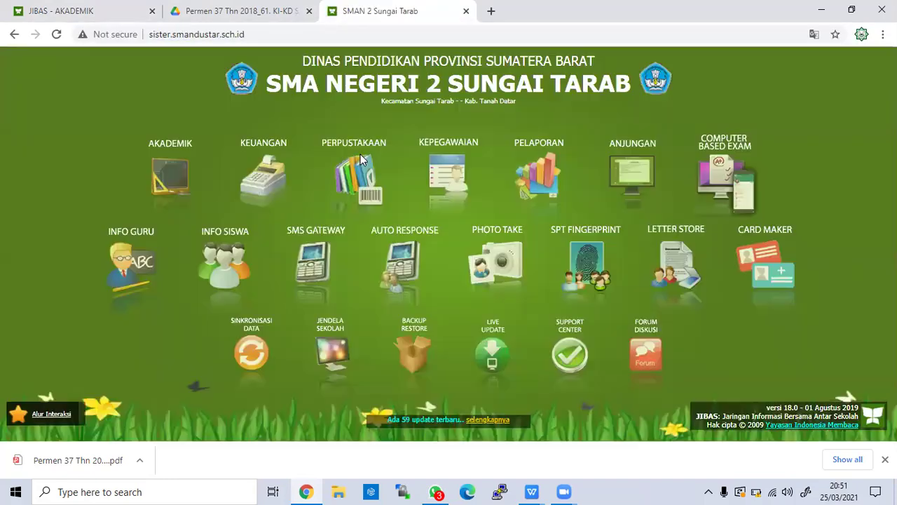
pyautogui.click(129, 276)
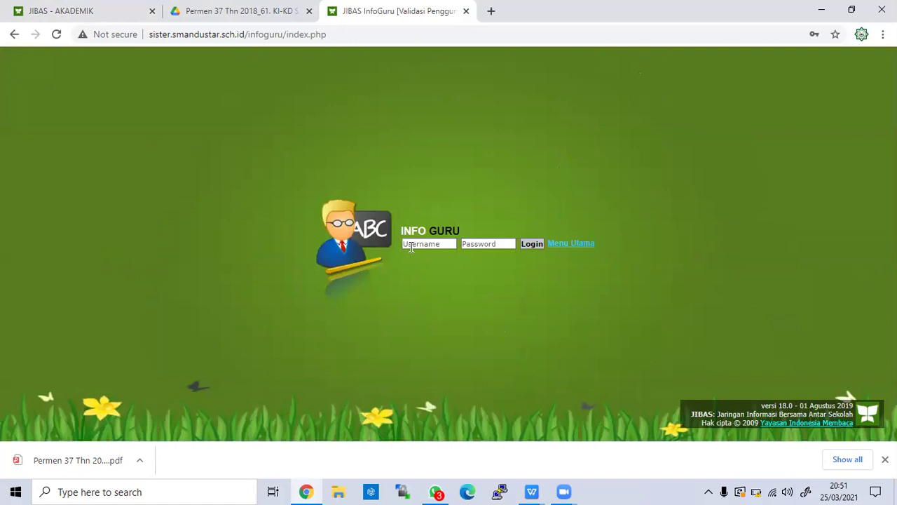
pyautogui.click(411, 244)
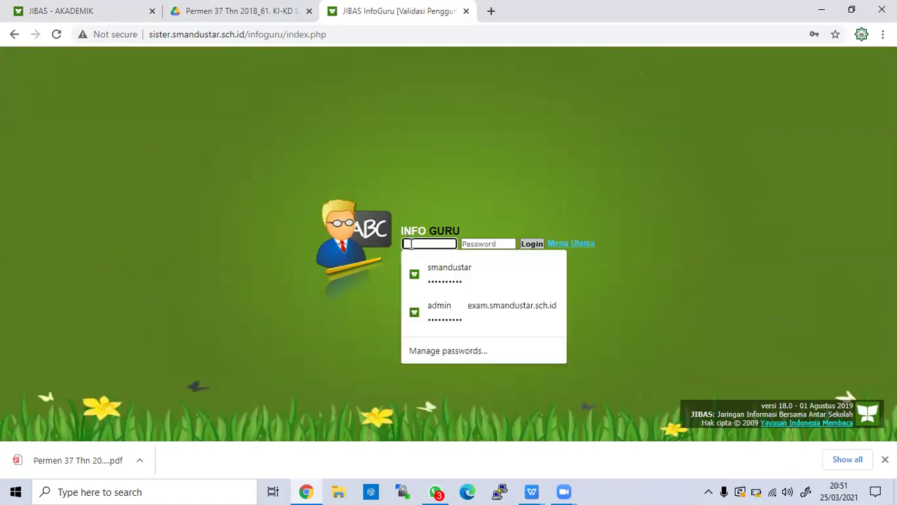
# Return to the JIBAS Akademik tab with the Pendidikan Agama dan Budi Pekerti assessment types and duplicate it
pyautogui.click(89, 13)
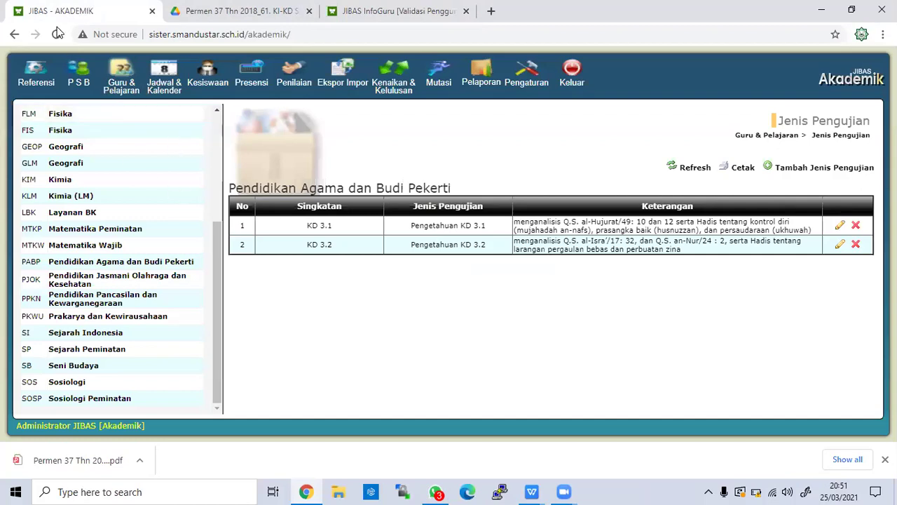
pyautogui.rightClick(61, 19)
pyautogui.click(103, 96)
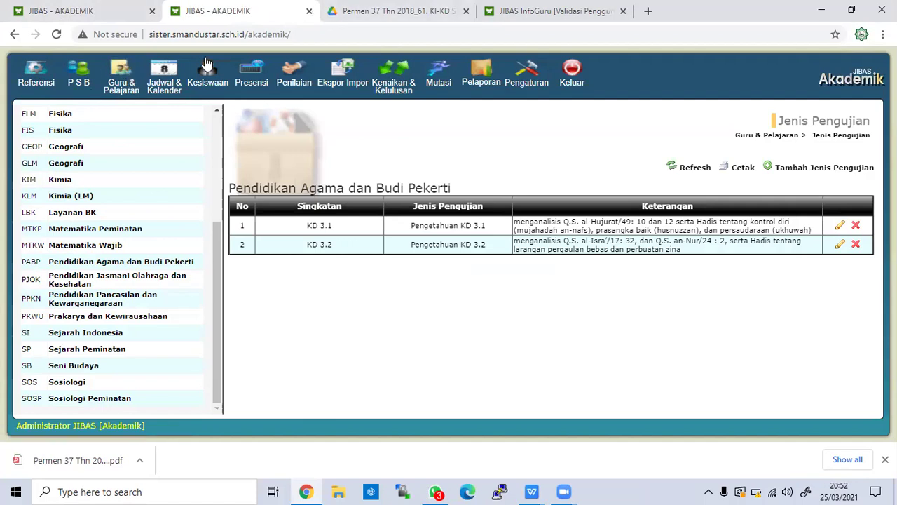
# In the Pegawai reference data, show 100 rows per page and copy the employee number of the last listed employee
pyautogui.click(36, 70)
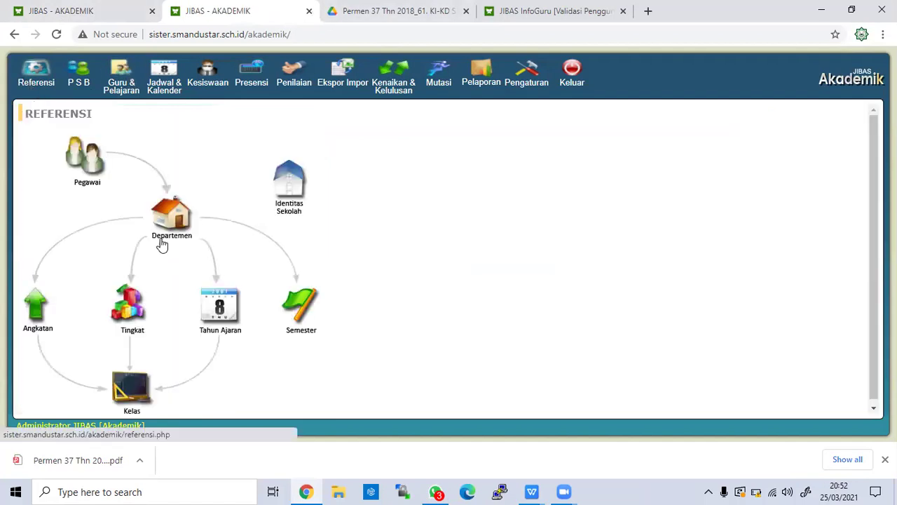
pyautogui.click(97, 154)
pyautogui.scroll(-3, 315, 242)
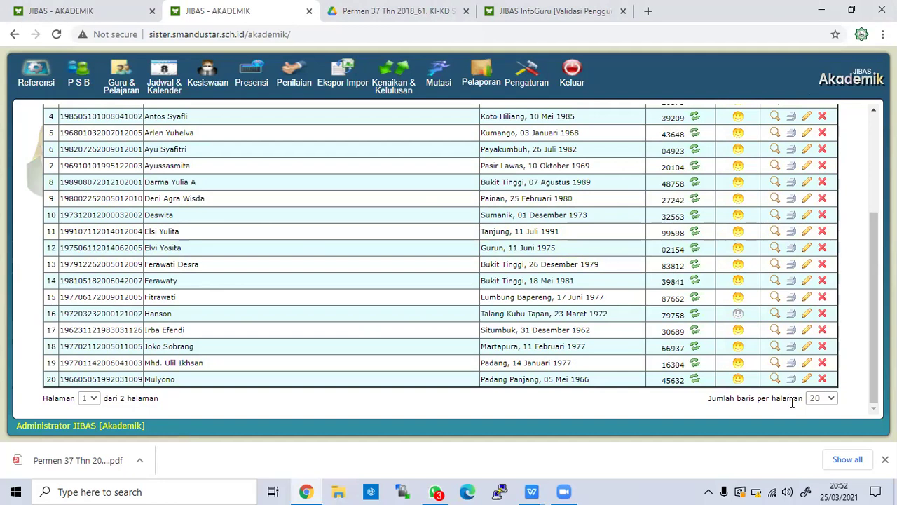
pyautogui.click(821, 397)
pyautogui.click(816, 385)
pyautogui.scroll(-7, 270, 300)
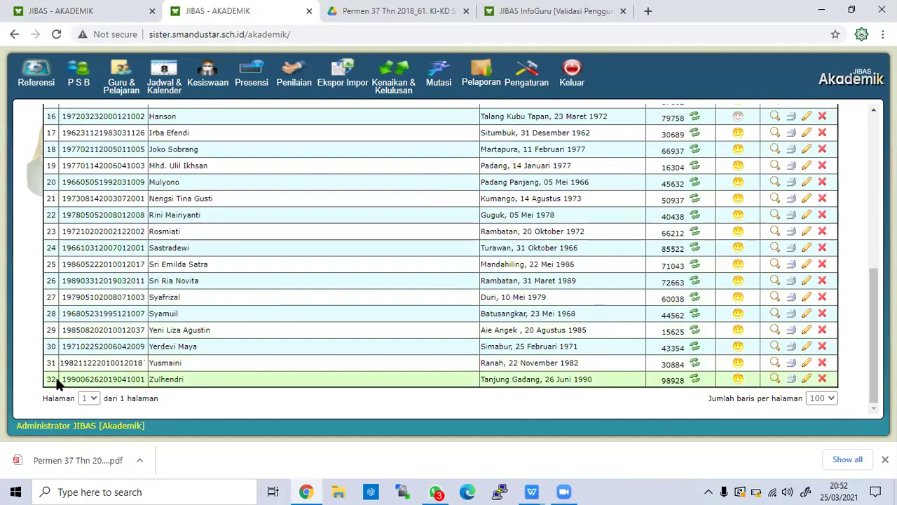
pyautogui.moveTo(134, 382); pyautogui.dragTo(147, 384)
pyautogui.hotkey('ctrl', 'c')
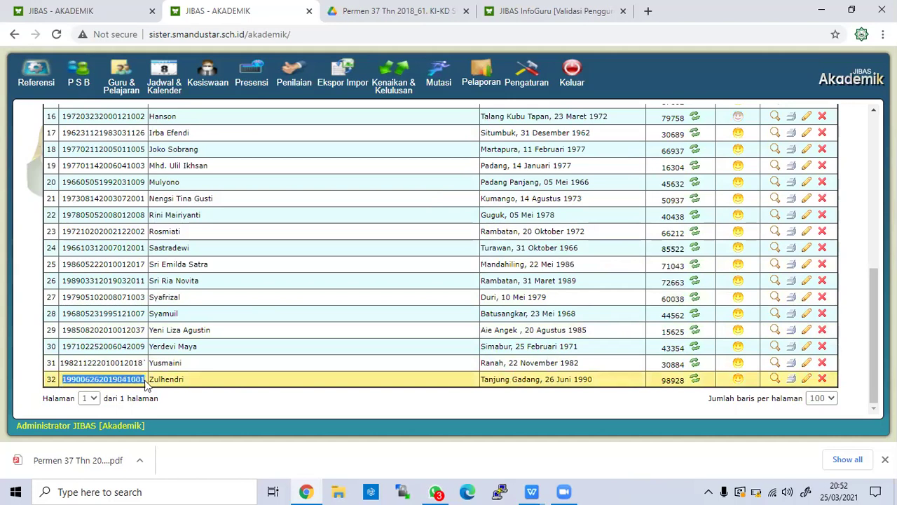
# Log in to Info Guru with the copied employee number and the account password, and save the login in the browser
pyautogui.click(561, 11)
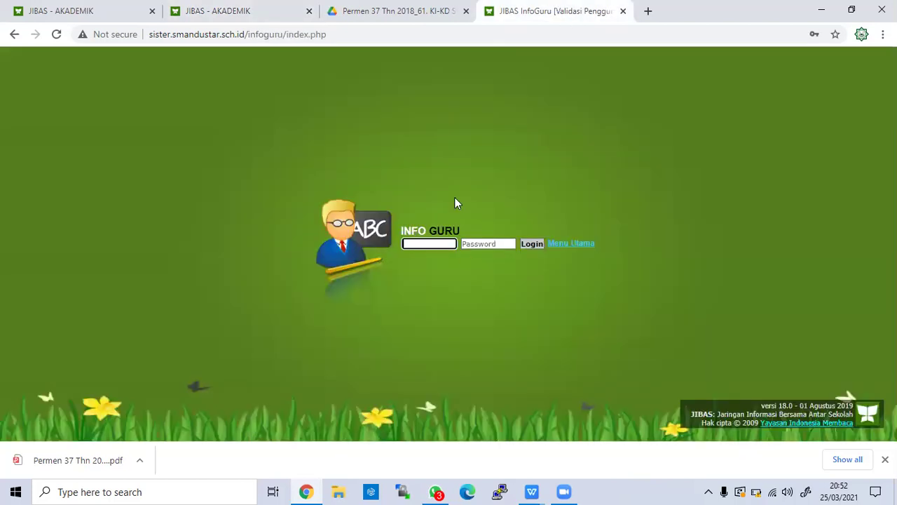
pyautogui.click(445, 245)
pyautogui.hotkey('ctrl', 'v')
pyautogui.click(481, 244)
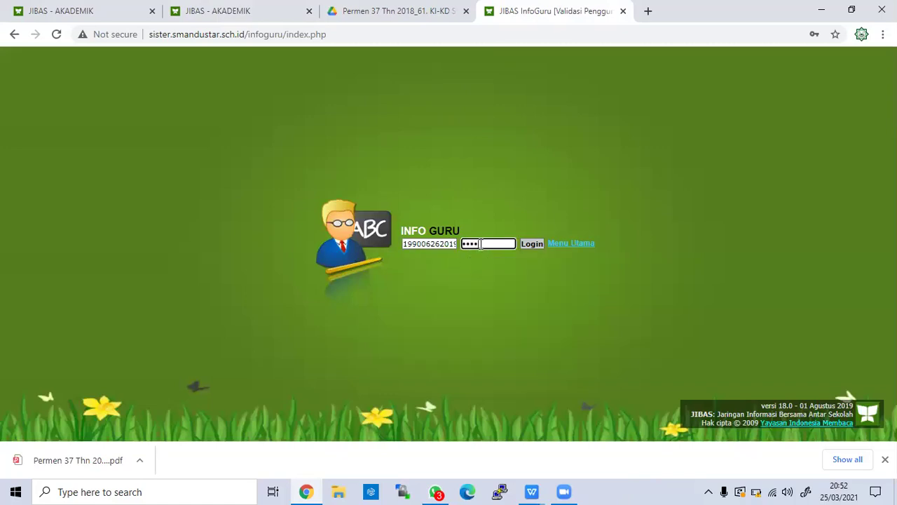
pyautogui.click(531, 243)
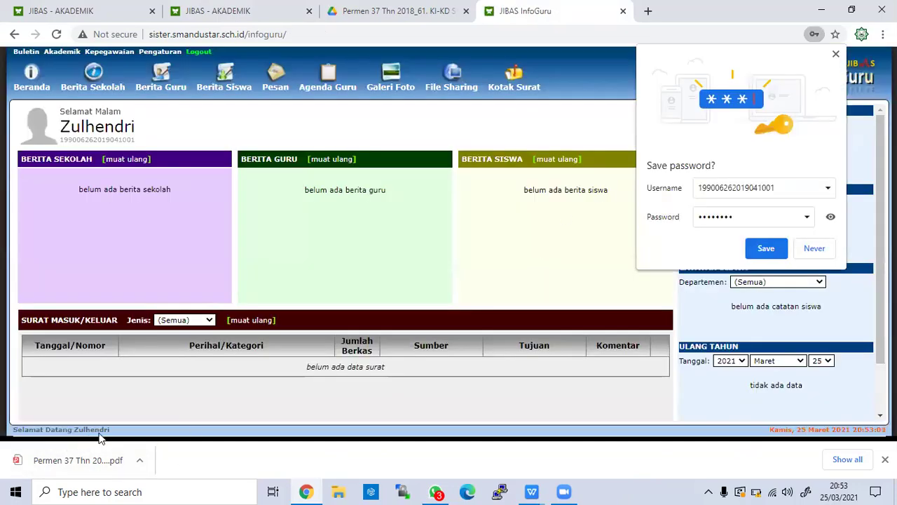
pyautogui.click(767, 248)
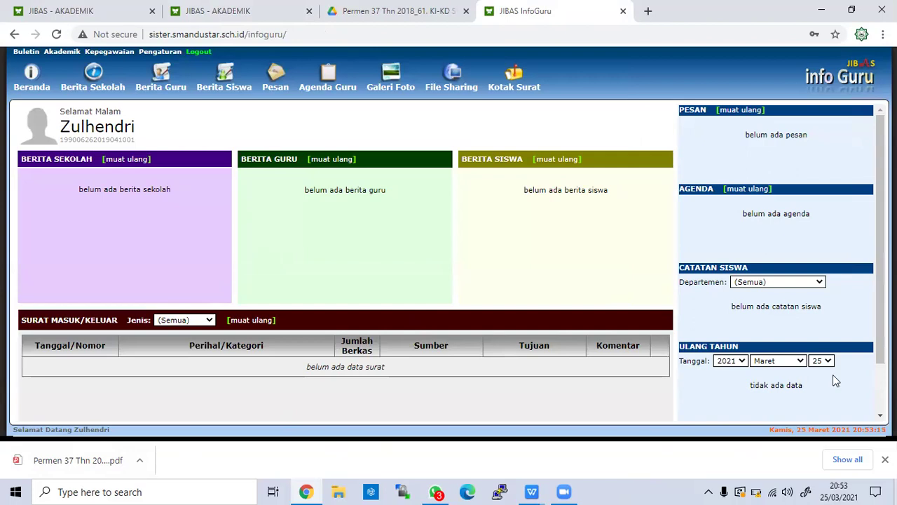
# In Info Guru's academic section, display the Jenis Pengujian list for Pendidikan Agama dan Budi Pekerti
pyautogui.click(79, 19)
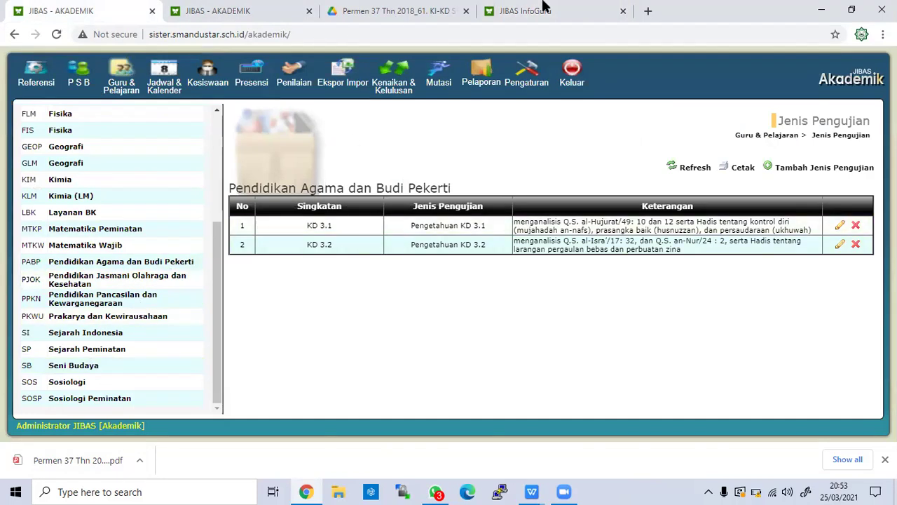
pyautogui.click(524, 13)
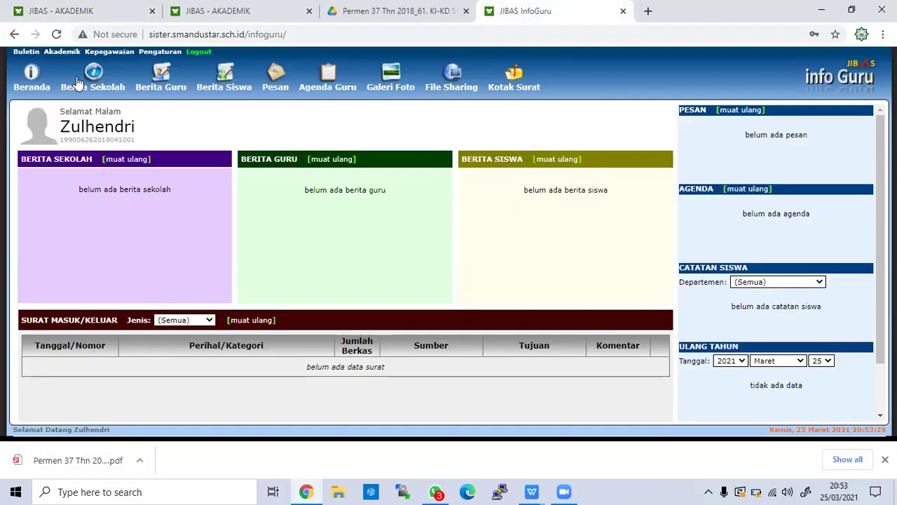
pyautogui.click(63, 53)
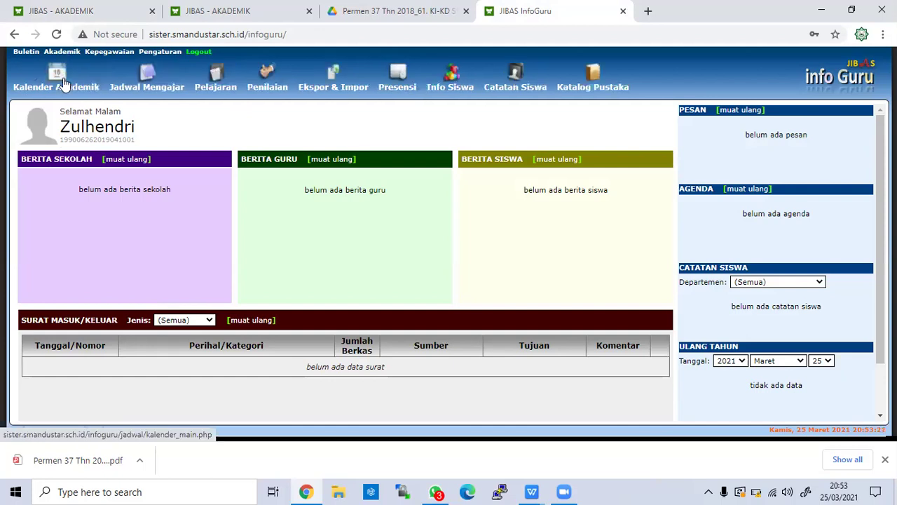
pyautogui.click(218, 86)
pyautogui.click(143, 244)
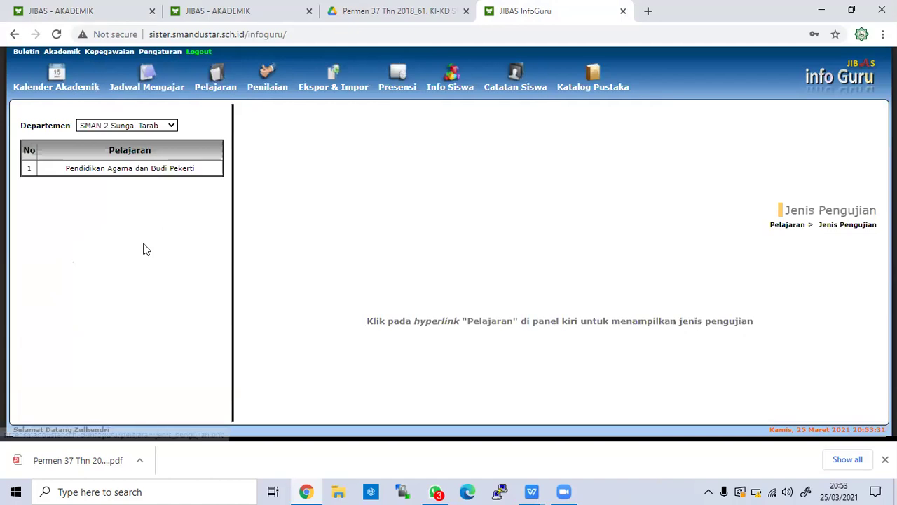
pyautogui.click(115, 173)
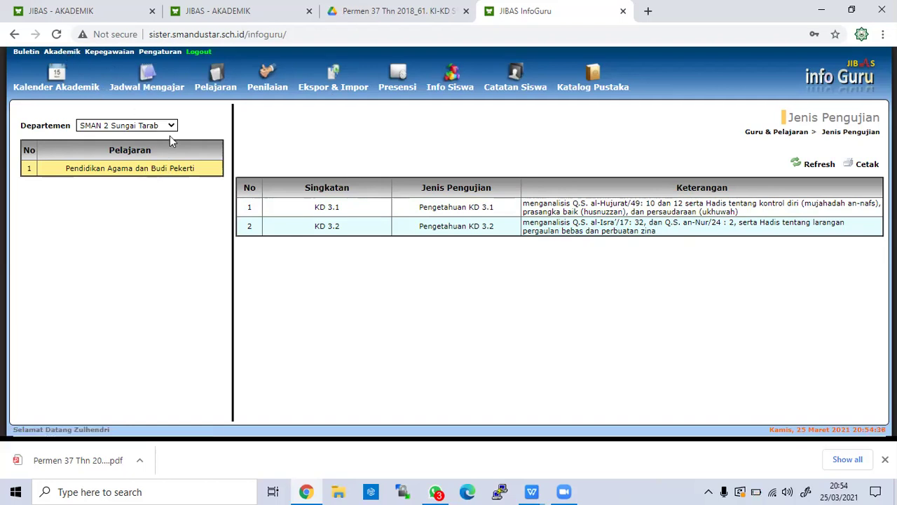
# Compare the Pelajaran overview in Info Guru with the Guru & Pelajaran overview in JIBAS Akademik
pyautogui.click(207, 84)
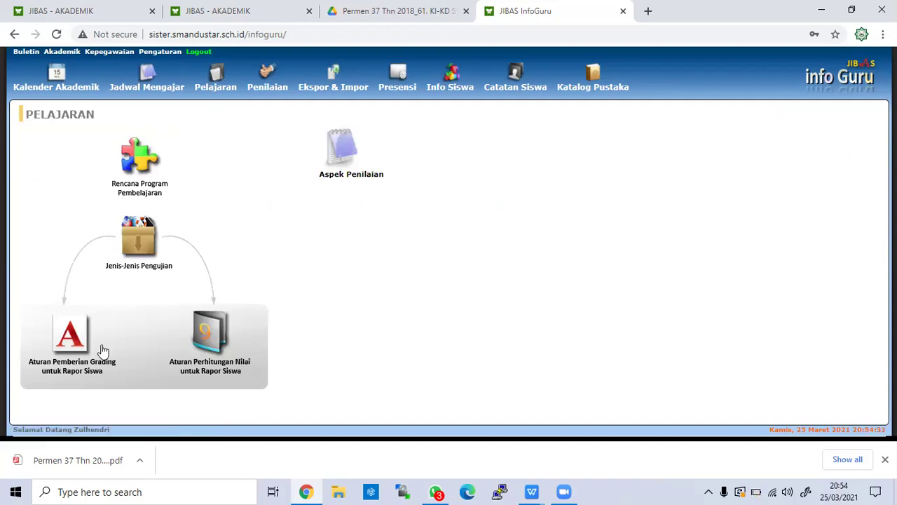
pyautogui.click(119, 11)
pyautogui.click(132, 81)
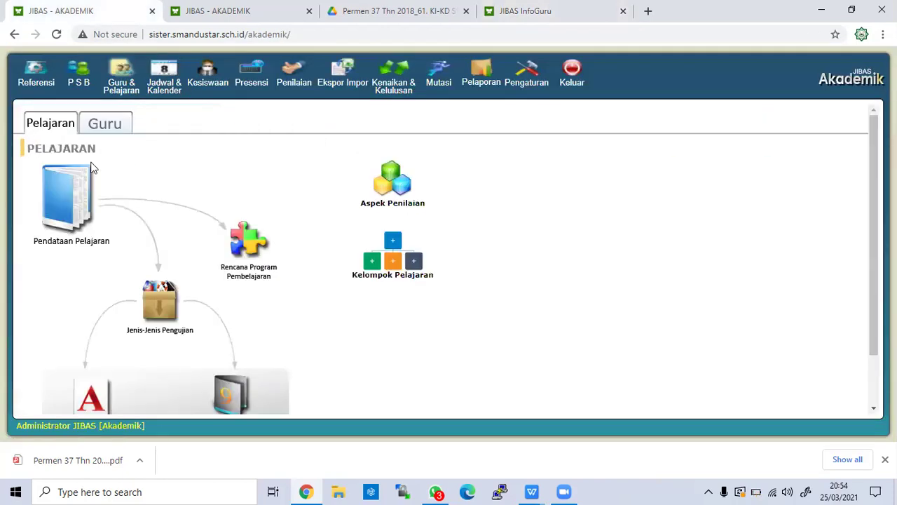
pyautogui.scroll(-2, 280, 252)
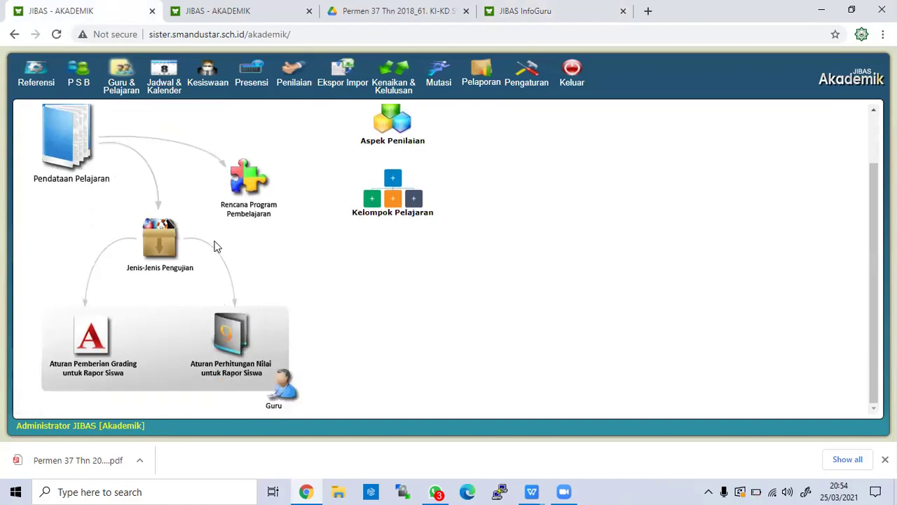
# Return to Info Guru and show the assessment types of Pendidikan Agama dan Budi Pekerti again
pyautogui.click(547, 21)
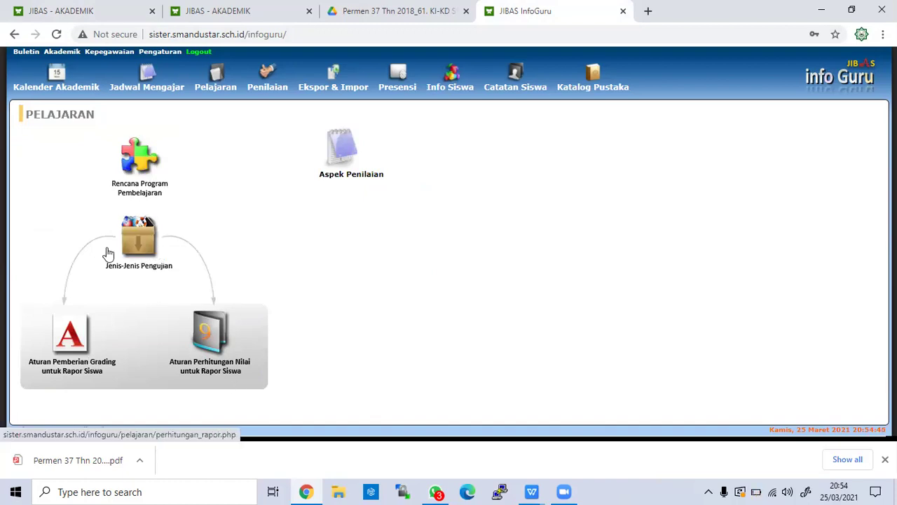
pyautogui.click(145, 244)
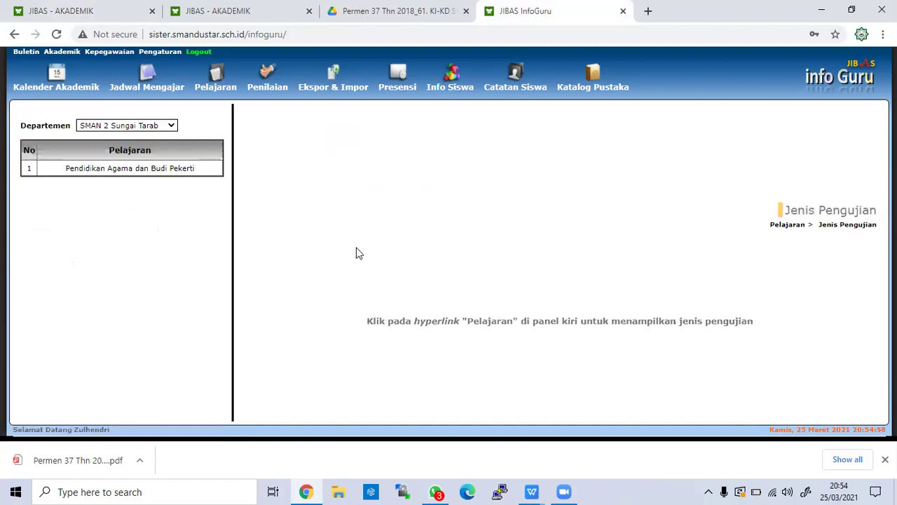
pyautogui.click(179, 170)
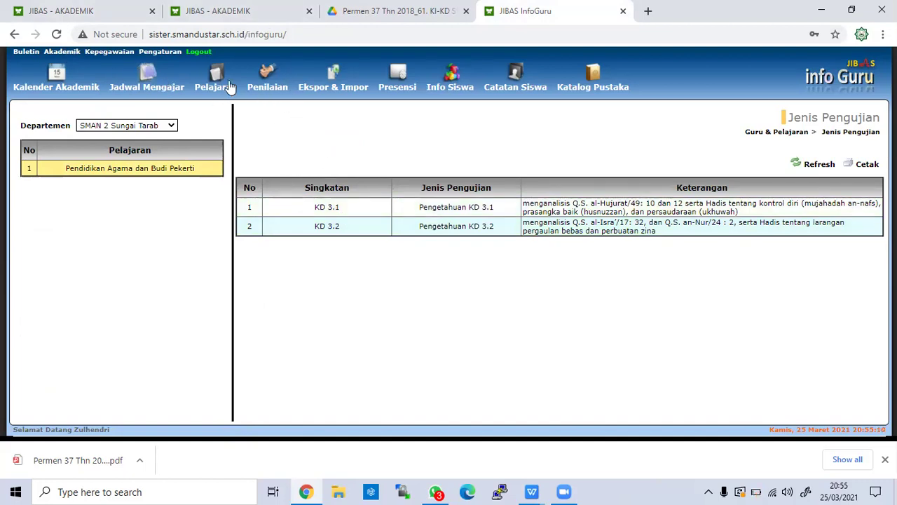
# Look up the Penilaian Pelajaran data for class X IPA at SMAN 2 Sungai Tarab, semester II
pyautogui.click(269, 75)
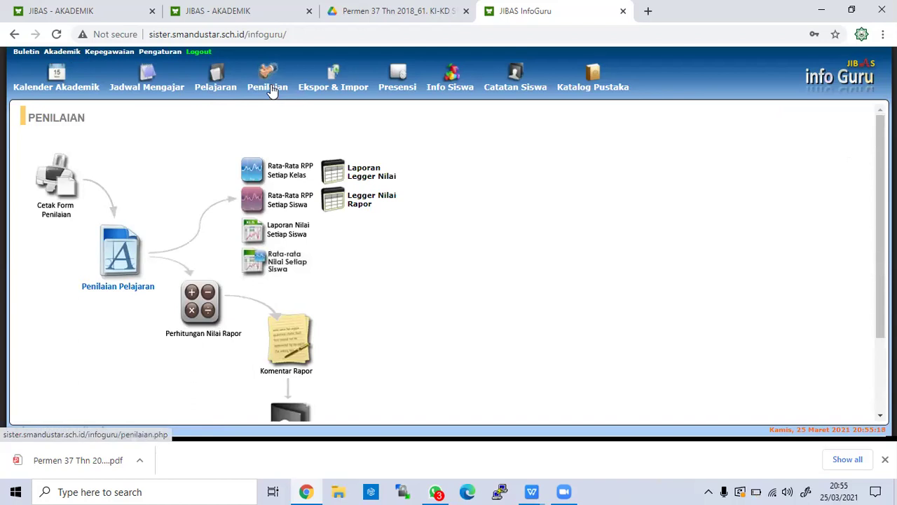
pyautogui.click(125, 259)
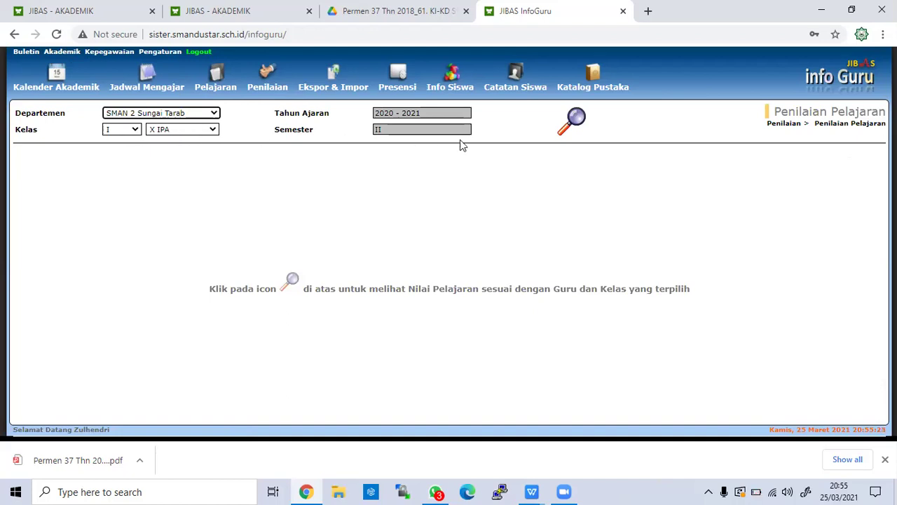
pyautogui.click(583, 122)
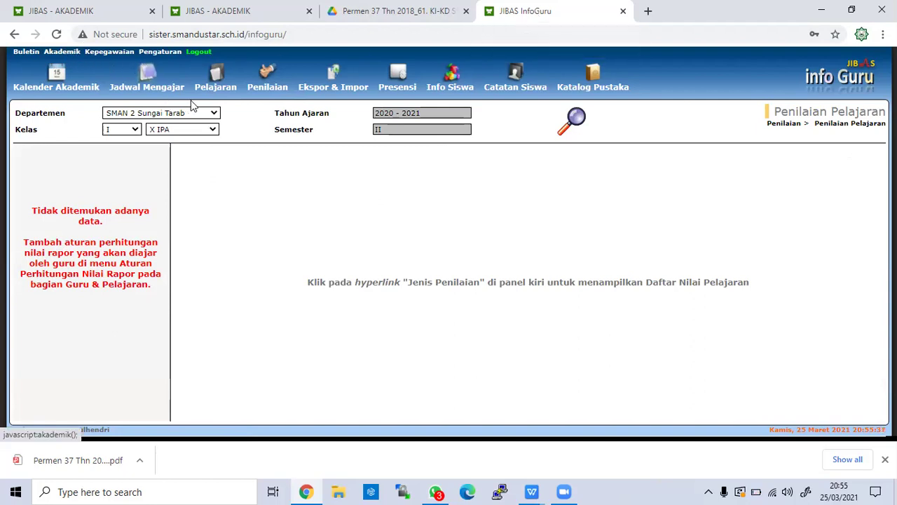
# Show the Aturan Perhitungan Nilai Rapor for Pendidikan Agama dan Budi Pekerti
pyautogui.click(219, 86)
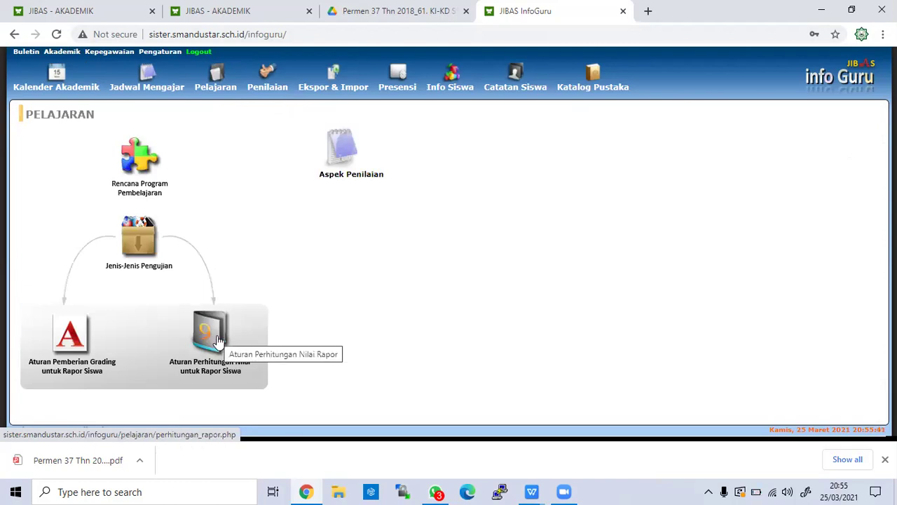
pyautogui.click(217, 340)
pyautogui.click(117, 150)
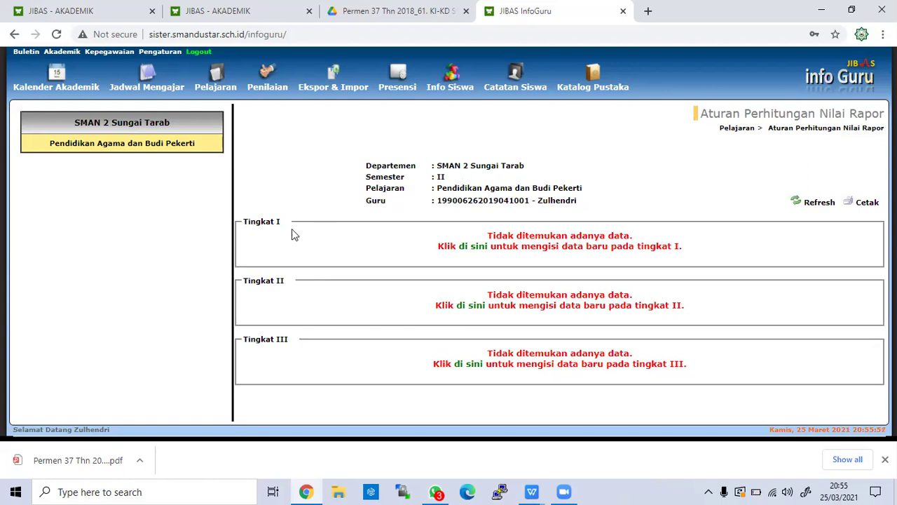
# Try a new Tingkat I report-grade rule with aspect Pengetahuan and both Pengetahuan KD 3.1 and KD 3.2 ticked, and close the form unsaved
pyautogui.click(481, 247)
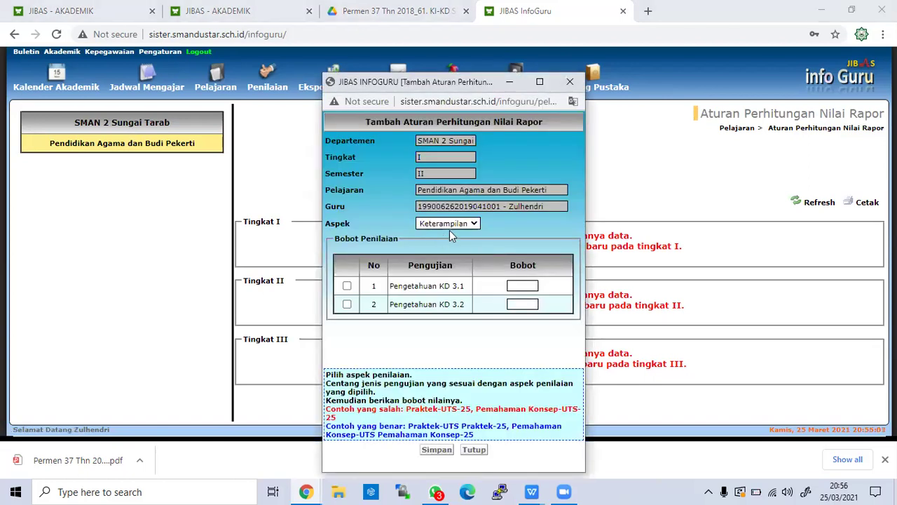
pyautogui.click(457, 224)
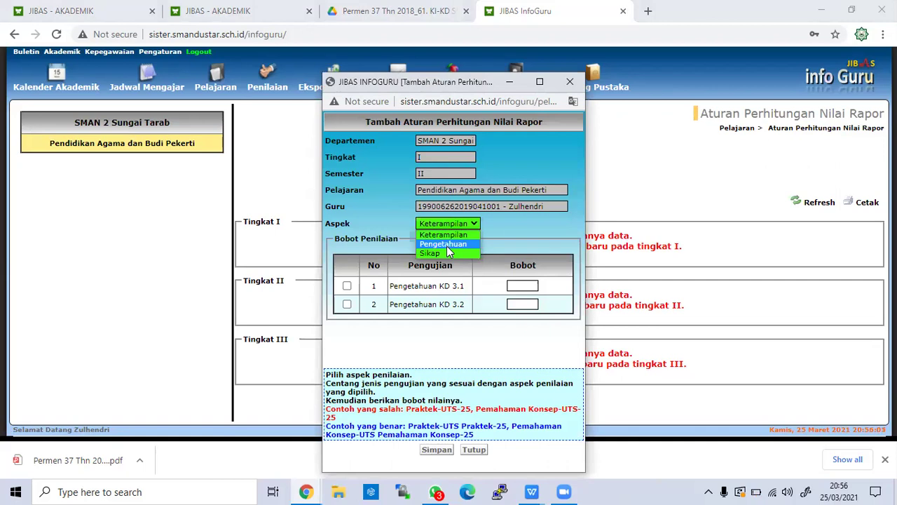
pyautogui.click(446, 244)
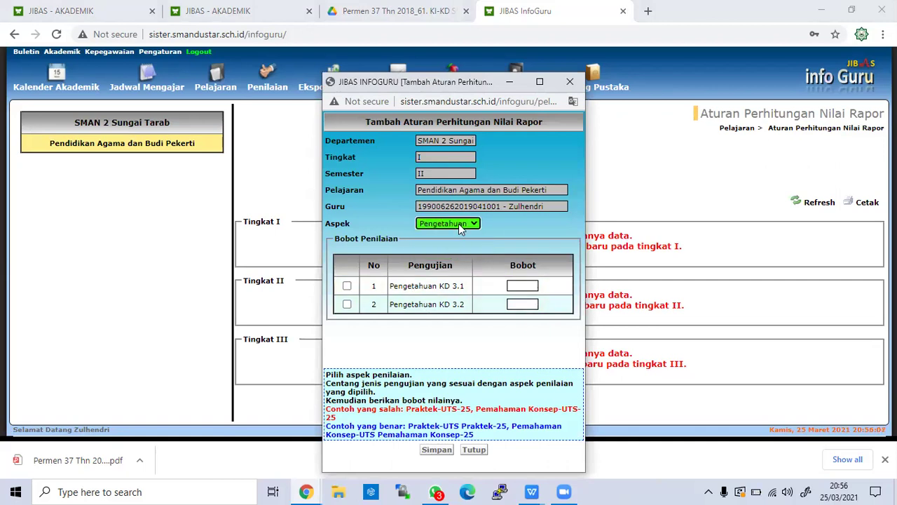
pyautogui.click(458, 224)
pyautogui.click(450, 243)
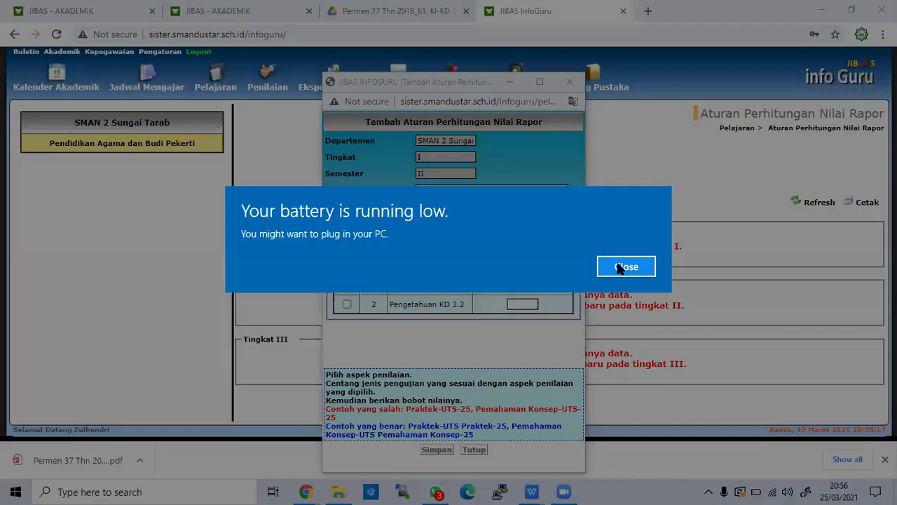
pyautogui.click(624, 267)
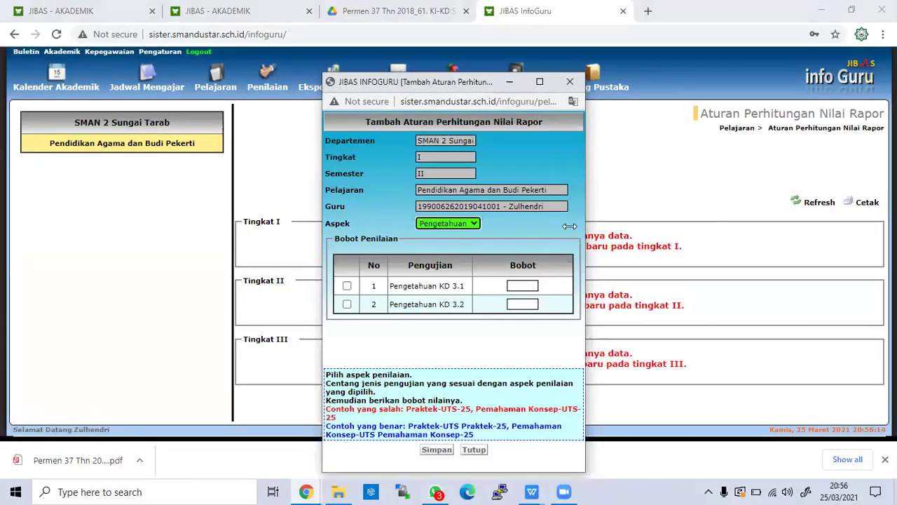
pyautogui.click(345, 287)
pyautogui.click(346, 303)
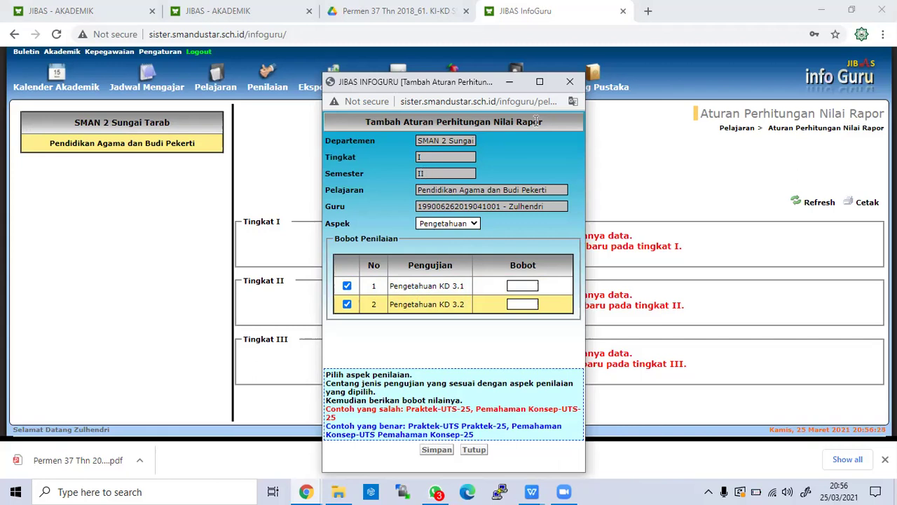
pyautogui.click(570, 82)
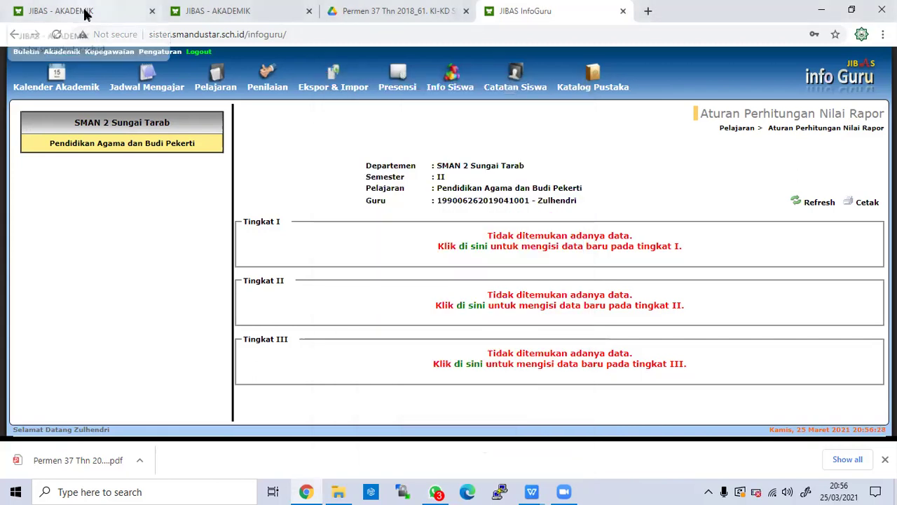
# Switch back to JIBAS Akademik and open the Jenis Pengujian list of Pendidikan Agama dan Budi Pekerti
pyautogui.click(84, 13)
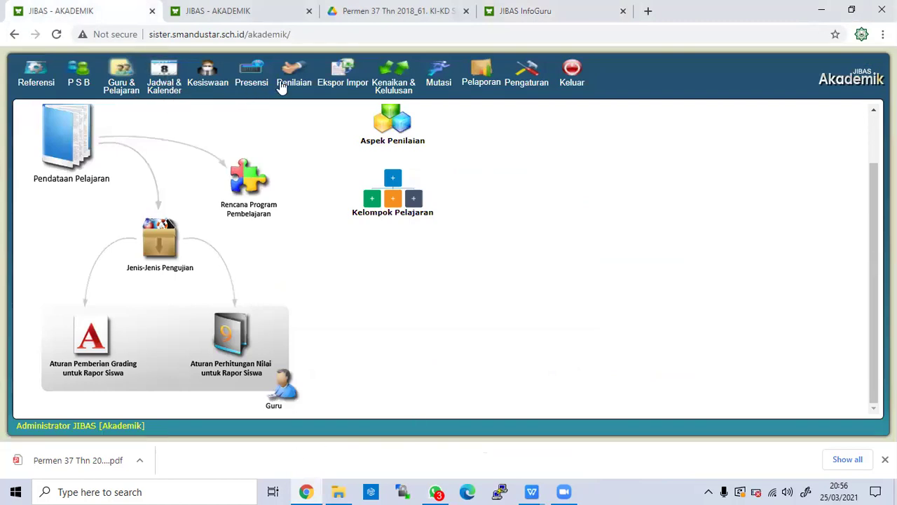
pyautogui.click(124, 79)
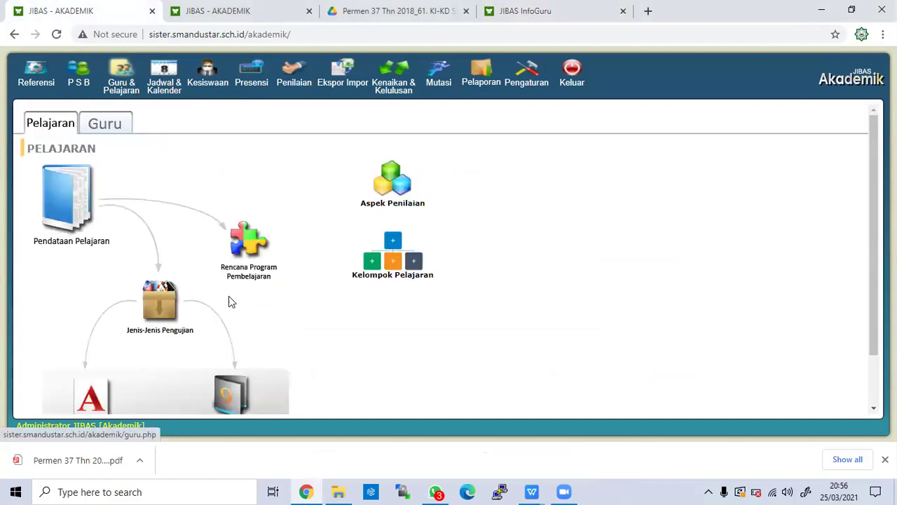
pyautogui.click(167, 305)
pyautogui.scroll(-5, 175, 266)
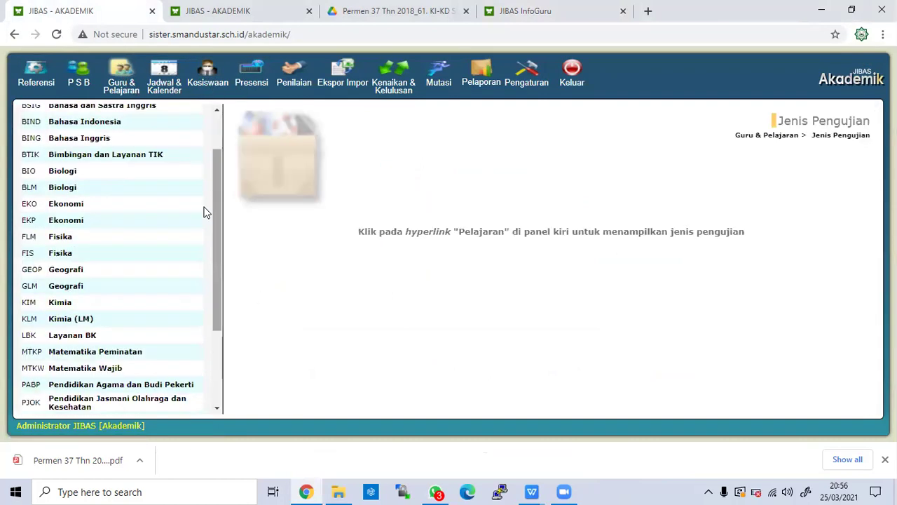
pyautogui.click(176, 262)
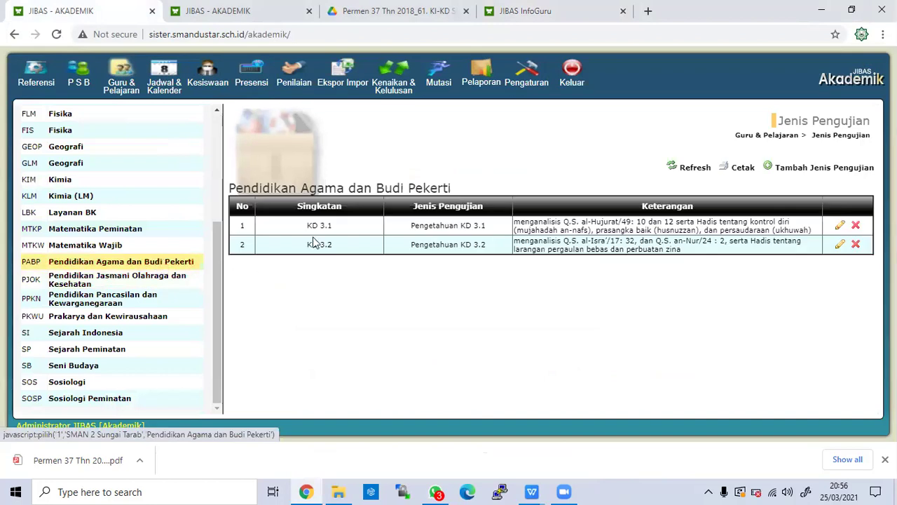
# Switch to the Permen 37 PDF in WPS Office and copy the KD 3.6 competency text about manfaat kejujuran
pyautogui.click(306, 491)
pyautogui.scroll(-3, 193, 352)
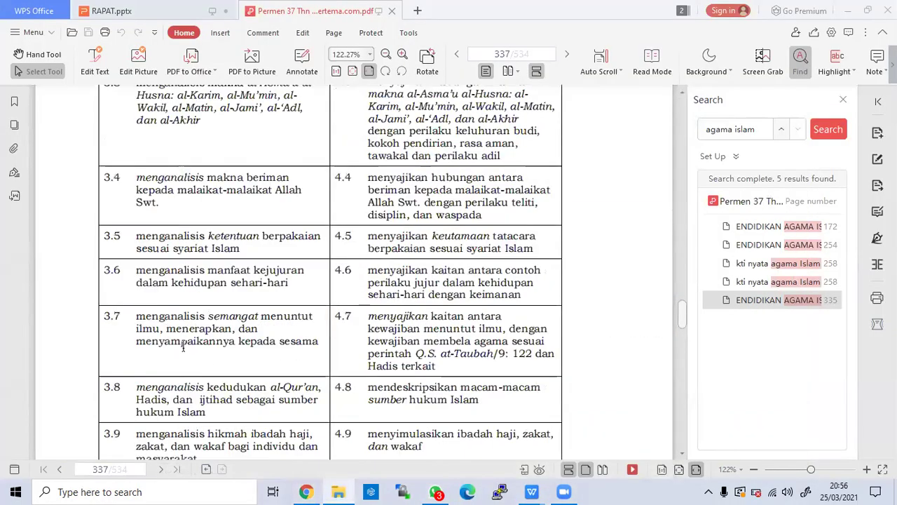
pyautogui.moveTo(135, 272); pyautogui.dragTo(291, 293)
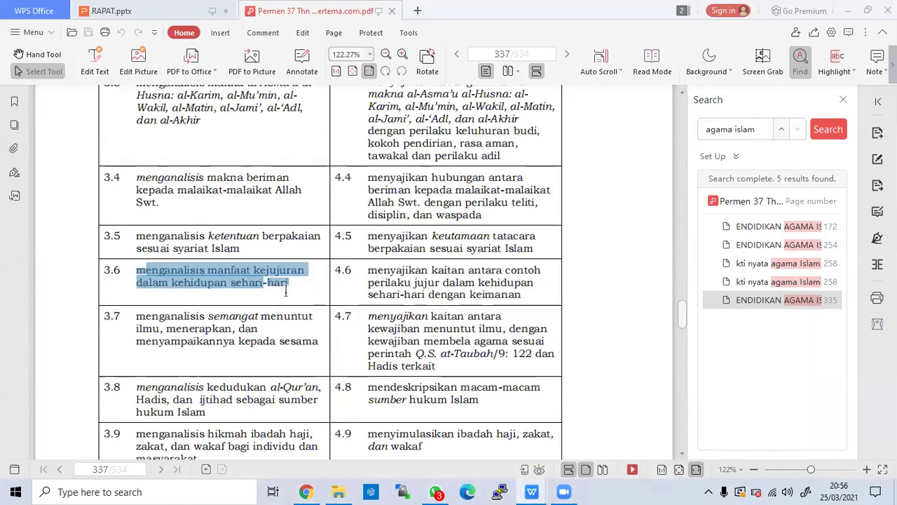
# Return to JIBAS Akademik and start a new assessment type named Pengetahuan KD 3.6 for Pendidikan Agama dan Budi Pekerti
pyautogui.click(305, 490)
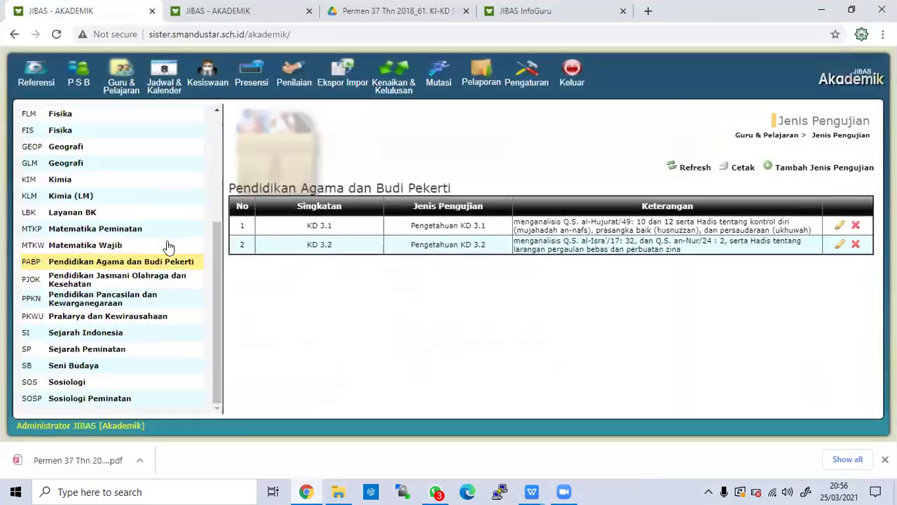
pyautogui.click(827, 169)
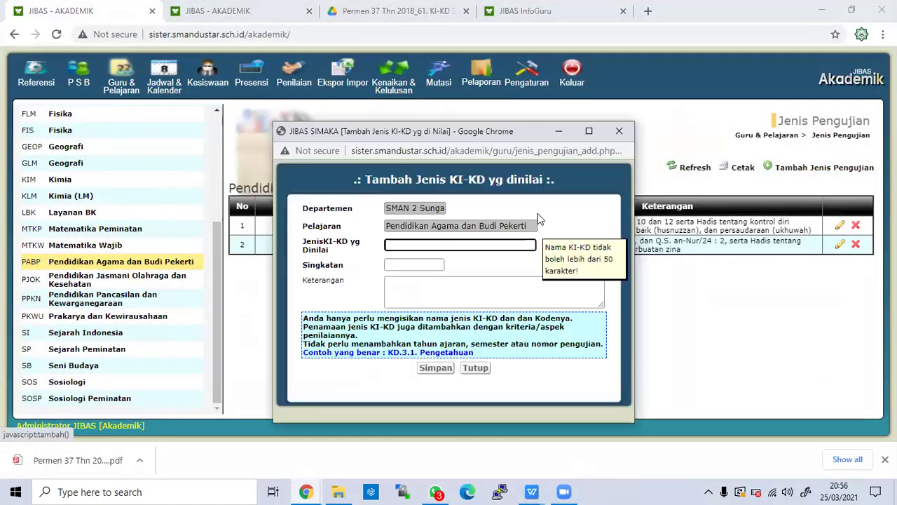
pyautogui.click(439, 247)
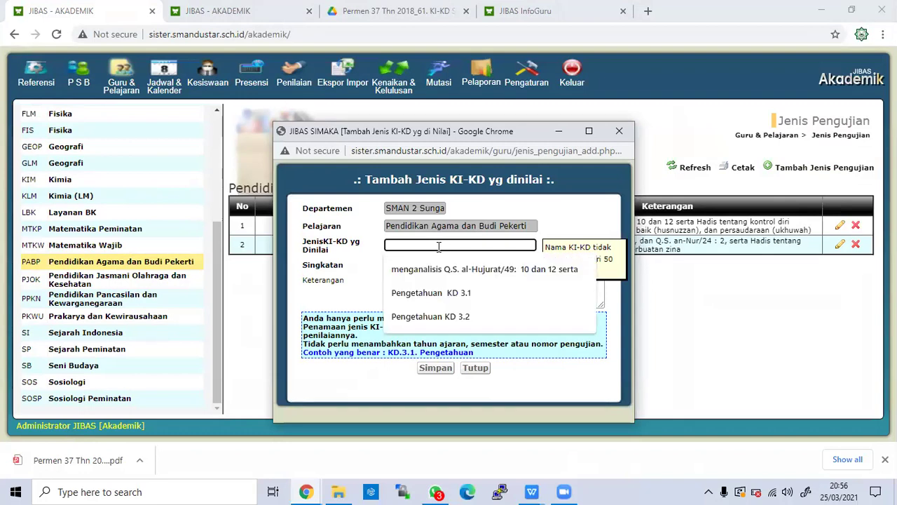
pyautogui.click(456, 294)
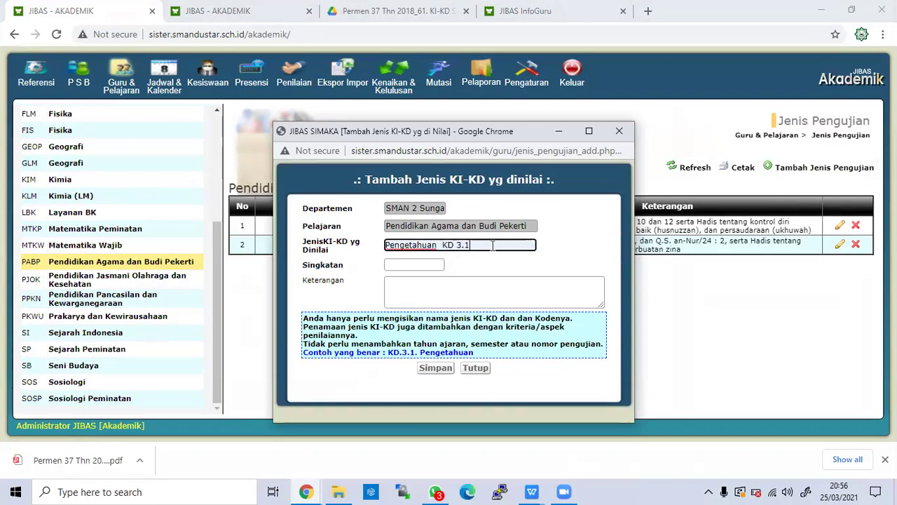
pyautogui.press('BackSpace')
pyautogui.write('6')
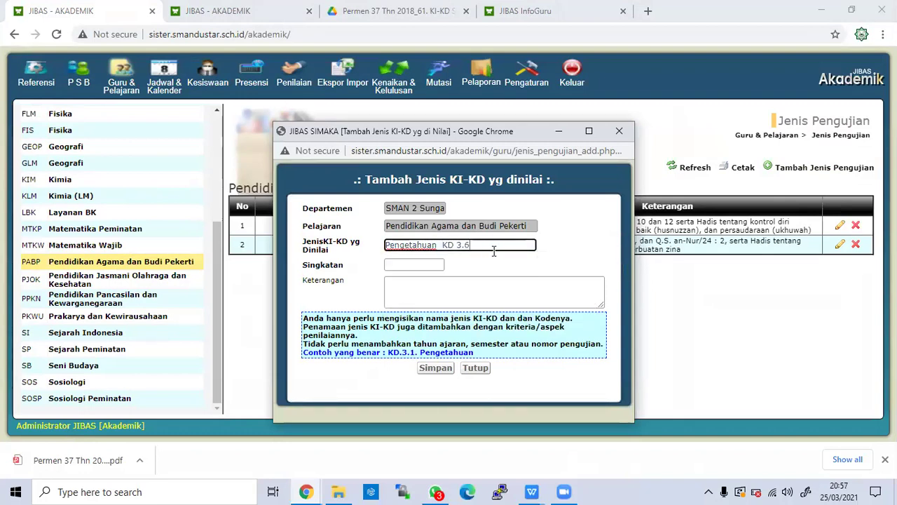
# Give it the abbreviation KD 3.6 and the description "menganalisis manfaat kejujuran dalam kehidupan sehari-hari", and save the assessment type
pyautogui.click(439, 264)
pyautogui.click(417, 287)
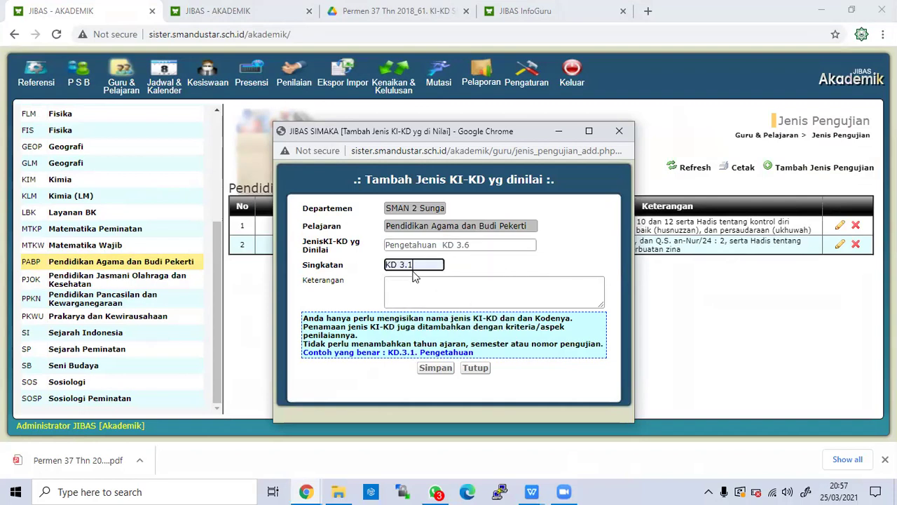
pyautogui.click(433, 288)
pyautogui.click(423, 266)
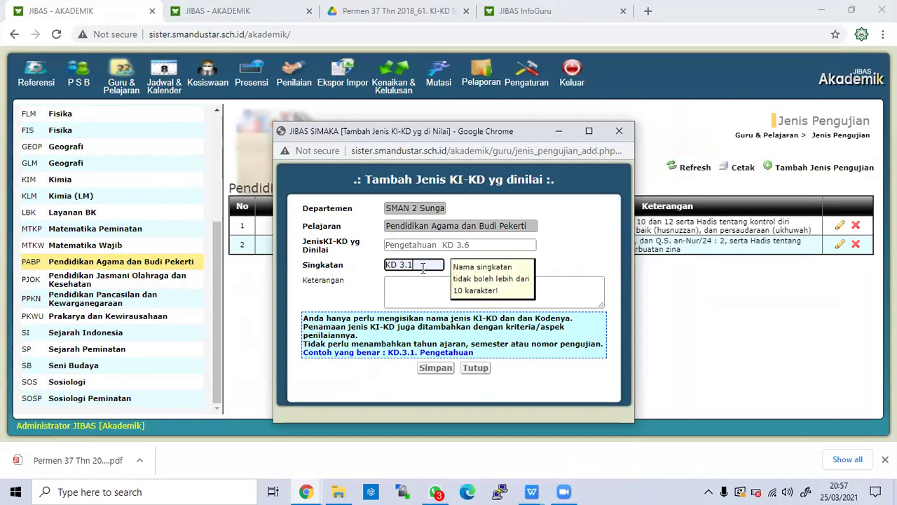
pyautogui.press('BackSpace')
pyautogui.write('6')
pyautogui.click(424, 293)
pyautogui.write('menganalisis manfaat kejujuran dalam kehidupan sehari-hari')
pyautogui.click(435, 368)
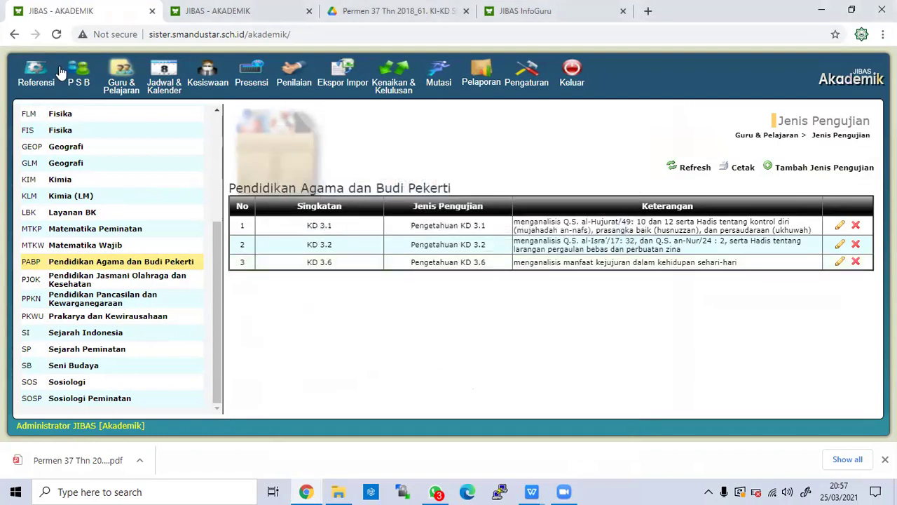
# In Info Guru, try a Tingkat I report-grade rule with aspect Pengetahuan and Pengetahuan KD 3.6 weighted 20, and close the form unsaved
pyautogui.click(541, 14)
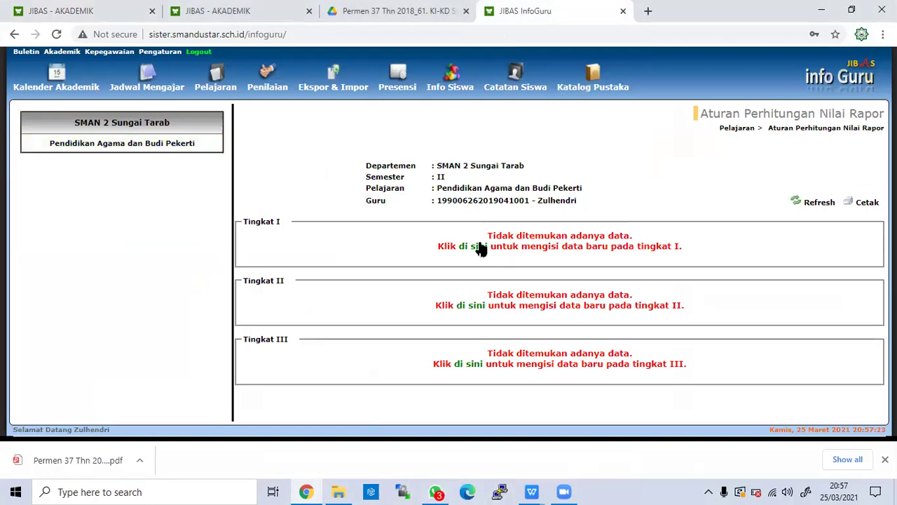
pyautogui.click(310, 491)
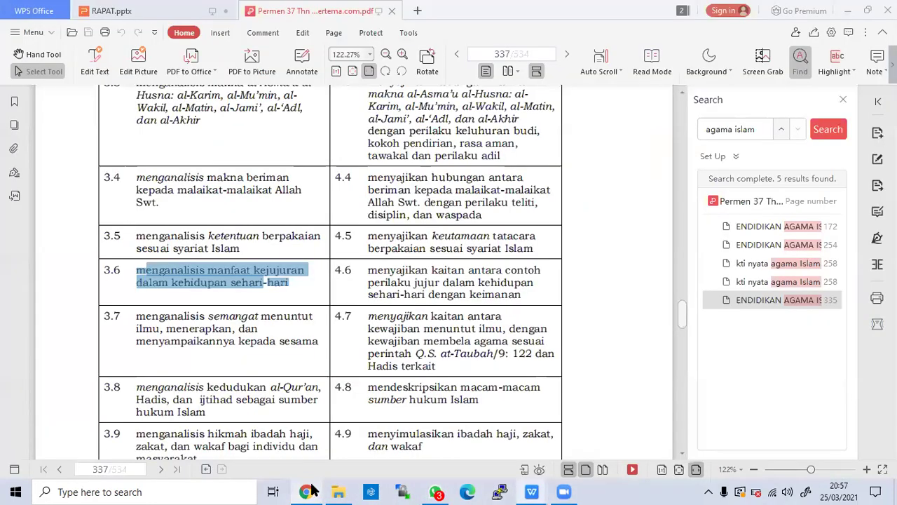
pyautogui.click(310, 492)
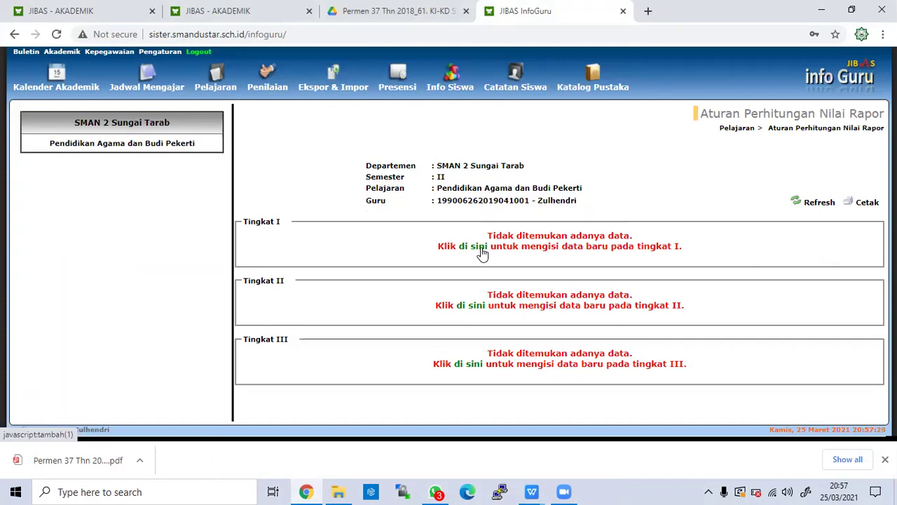
pyautogui.click(482, 254)
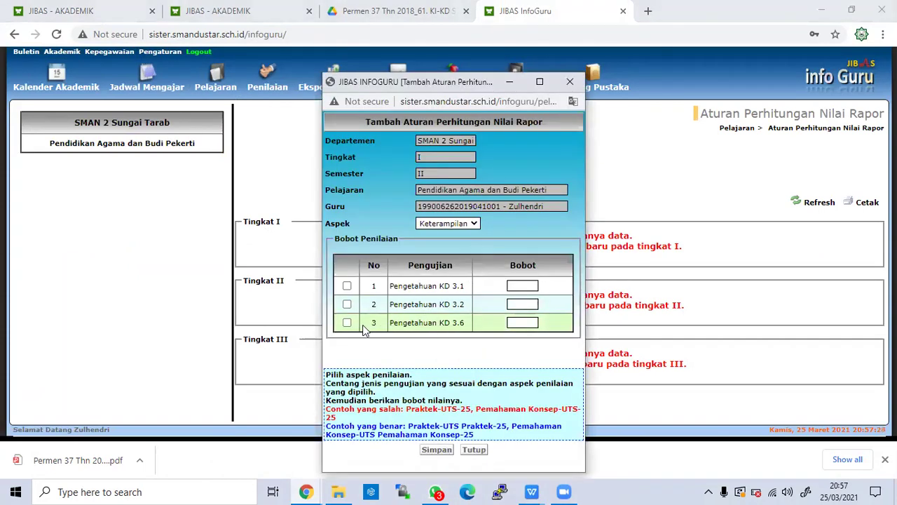
pyautogui.click(447, 225)
pyautogui.click(449, 244)
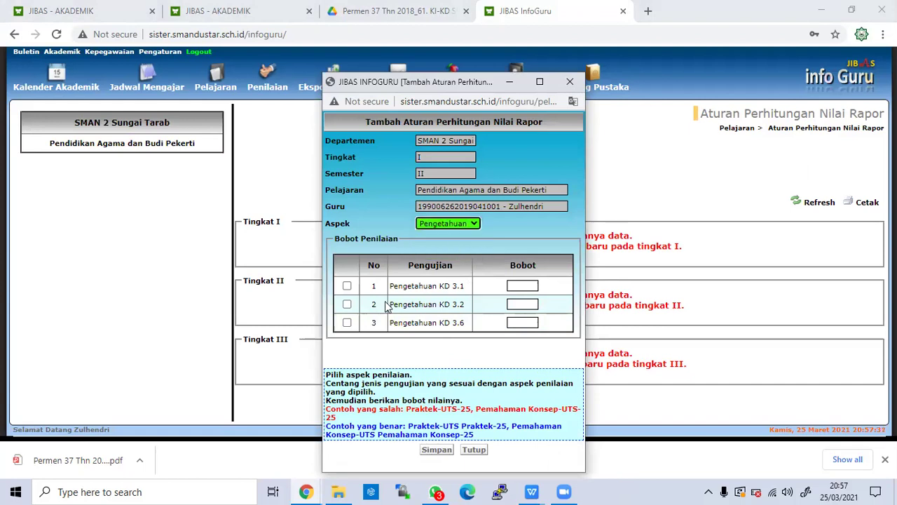
pyautogui.click(347, 322)
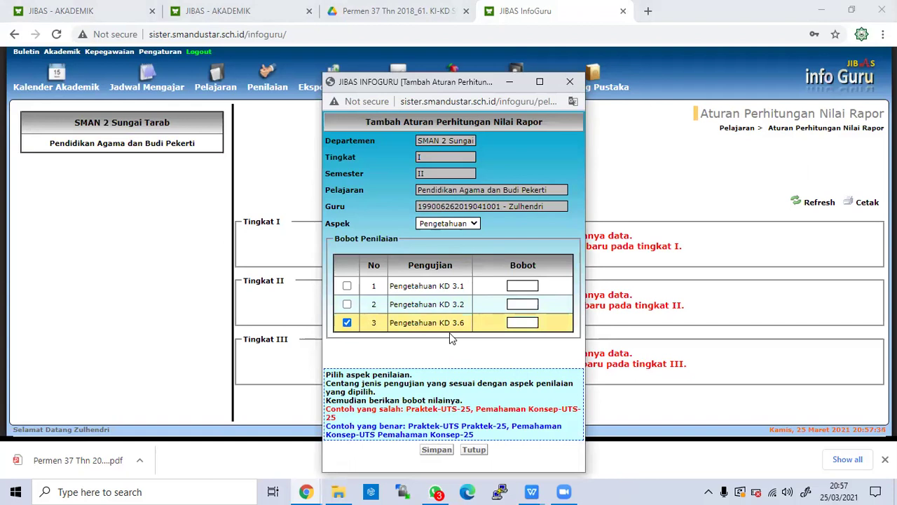
pyautogui.click(518, 322)
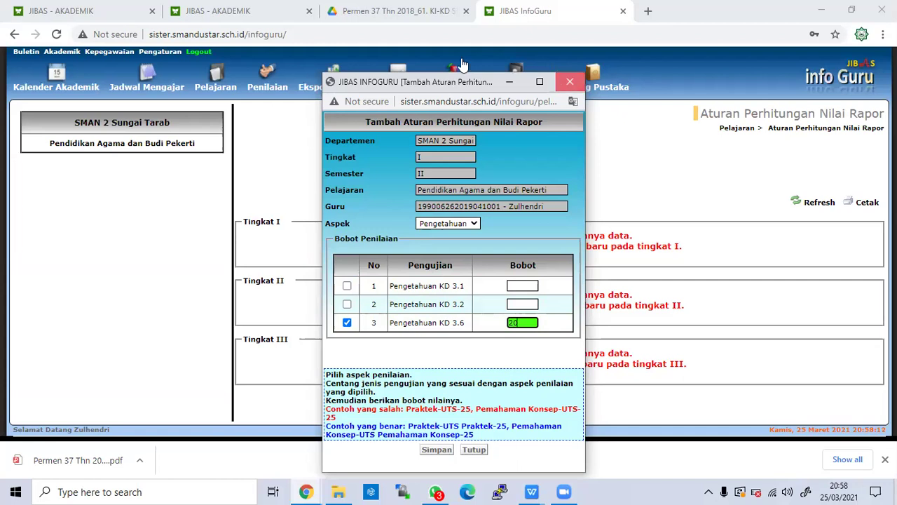
pyautogui.click(570, 82)
# Go back to the Permen 37 PDF in WPS Office and copy the KD 3.7 text about semangat menuntut ilmu
pyautogui.click(109, 10)
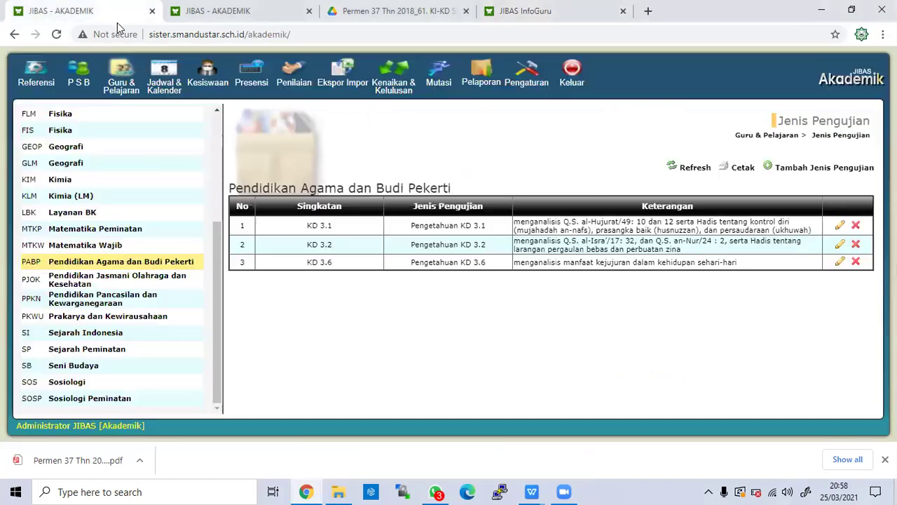
pyautogui.click(306, 492)
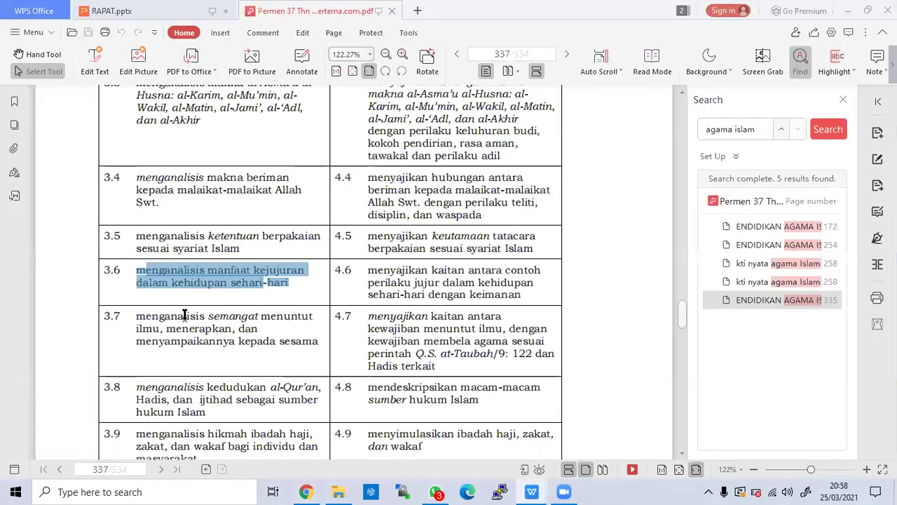
pyautogui.moveTo(147, 316); pyautogui.dragTo(319, 342)
pyautogui.hotkey('ctrl', 'c')
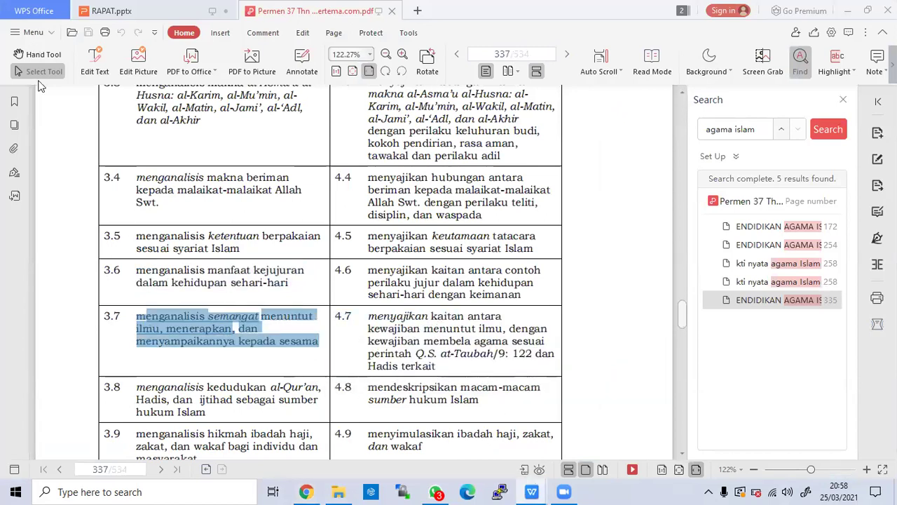
# Return to JIBAS Akademik and start a new assessment type named Pengetahuan KD 3.7
pyautogui.click(305, 491)
pyautogui.click(848, 174)
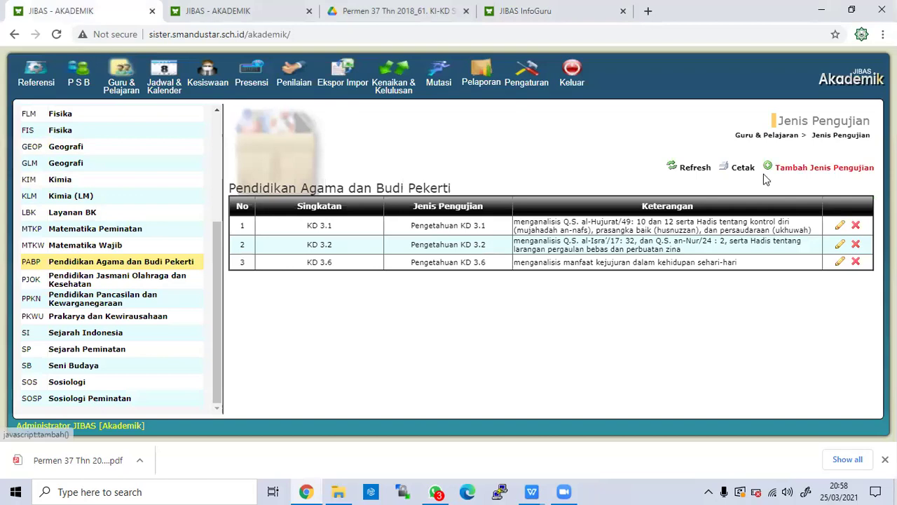
pyautogui.click(467, 243)
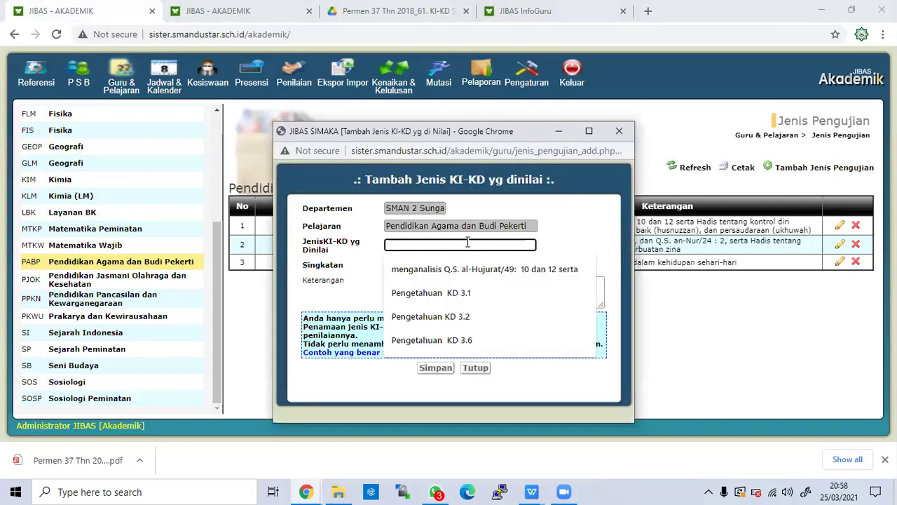
pyautogui.click(472, 291)
pyautogui.press('BackSpace')
pyautogui.write('7')
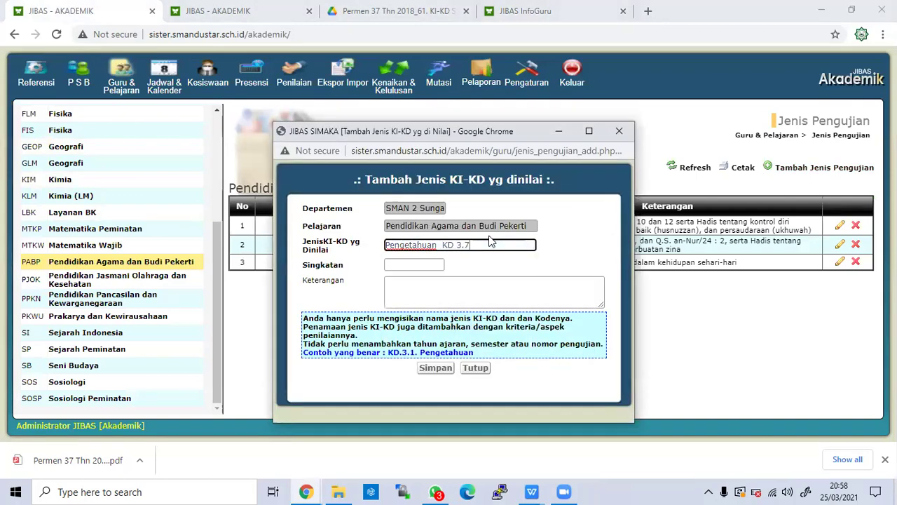
# Enter the abbreviation KD 3.7, add the copied semangat menuntut ilmu text as the description, and save the assessment type
pyautogui.click(429, 264)
pyautogui.click(429, 281)
pyautogui.press('BackSpace')
pyautogui.write('7')
pyautogui.click(429, 295)
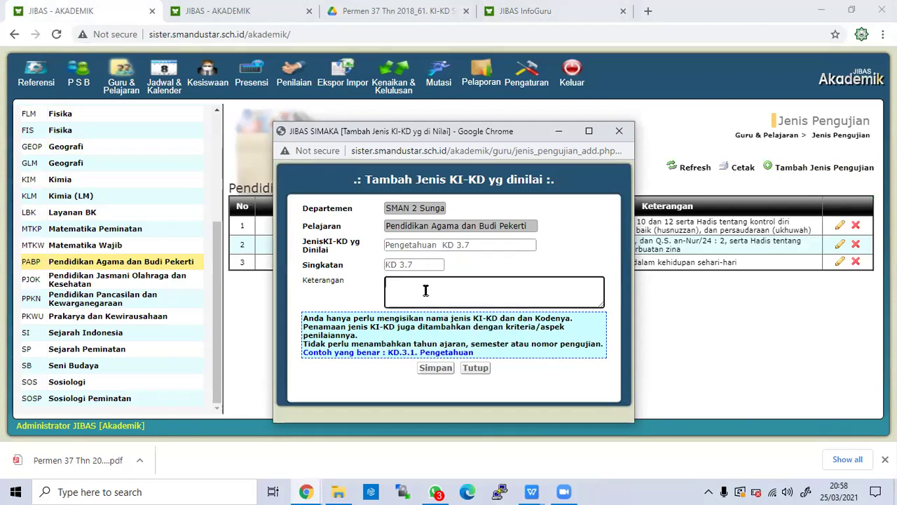
pyautogui.hotkey('ctrl', 'v')
pyautogui.click(436, 370)
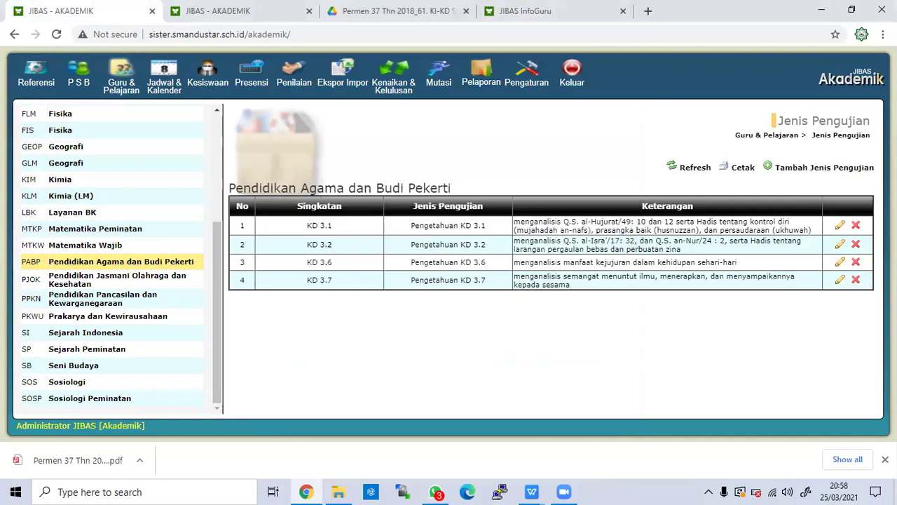
# Switch to the Permen 37 PDF in WPS Office and copy the KD 3.8 text about kedudukan al-Qur'an, Hadis, dan ijtihad
pyautogui.click(317, 490)
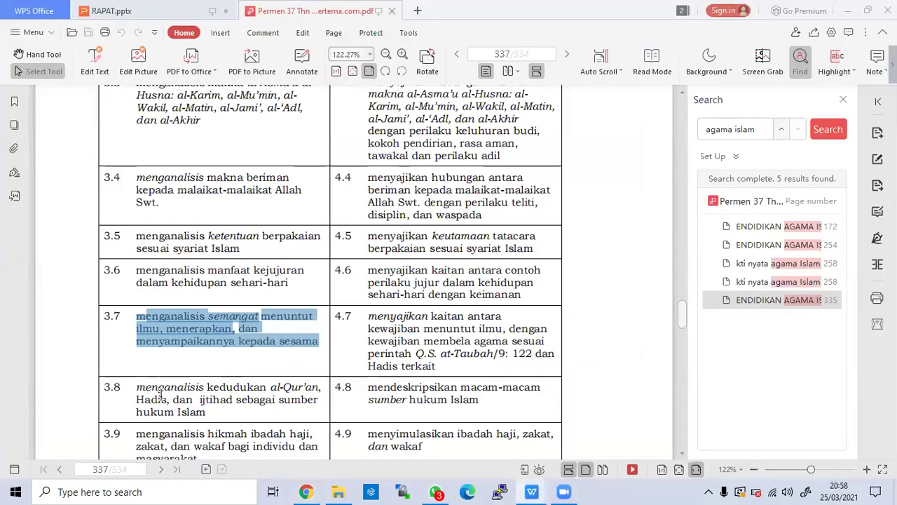
pyautogui.scroll(-3, 152, 391)
pyautogui.moveTo(139, 239); pyautogui.dragTo(216, 267)
pyautogui.hotkey('ctrl', 'c')
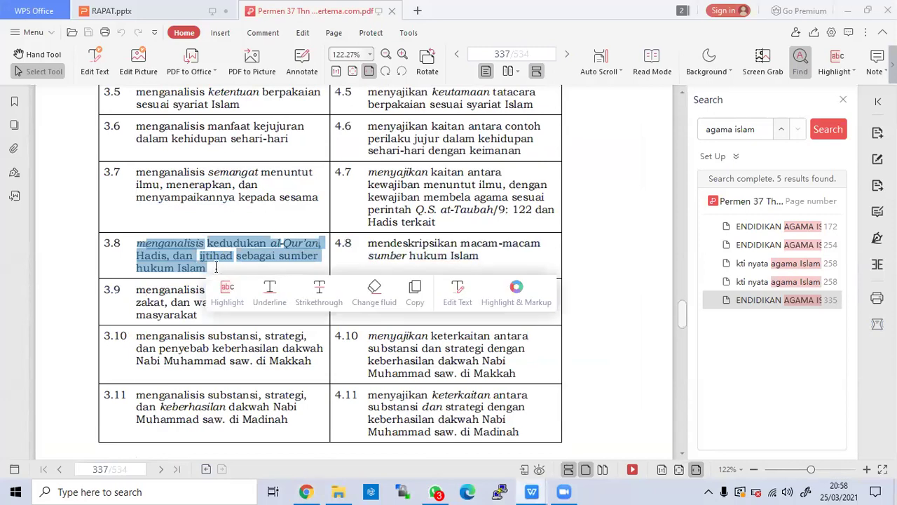
# Return to JIBAS Akademik and start a new assessment type named Pengetahuan KD 3.8
pyautogui.hotkey('alt', 'Tab')
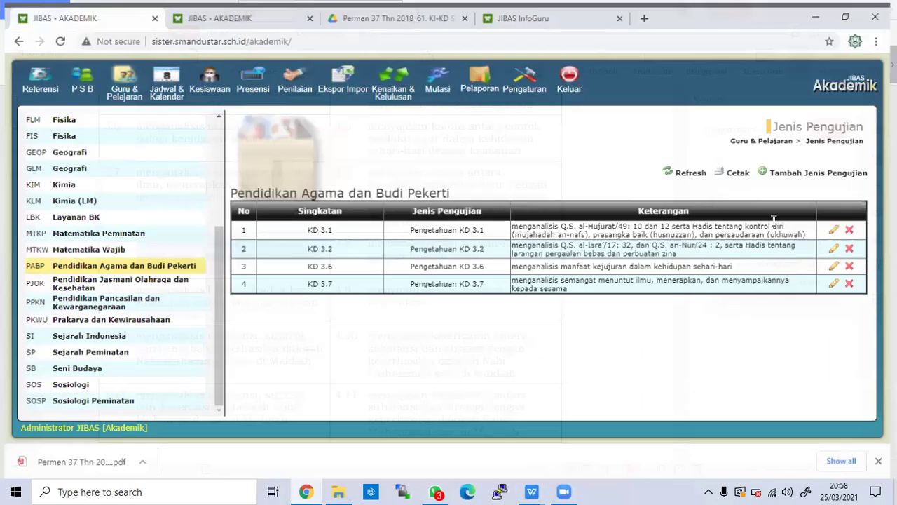
pyautogui.click(841, 168)
pyautogui.click(470, 247)
pyautogui.click(454, 294)
pyautogui.press('BackSpace')
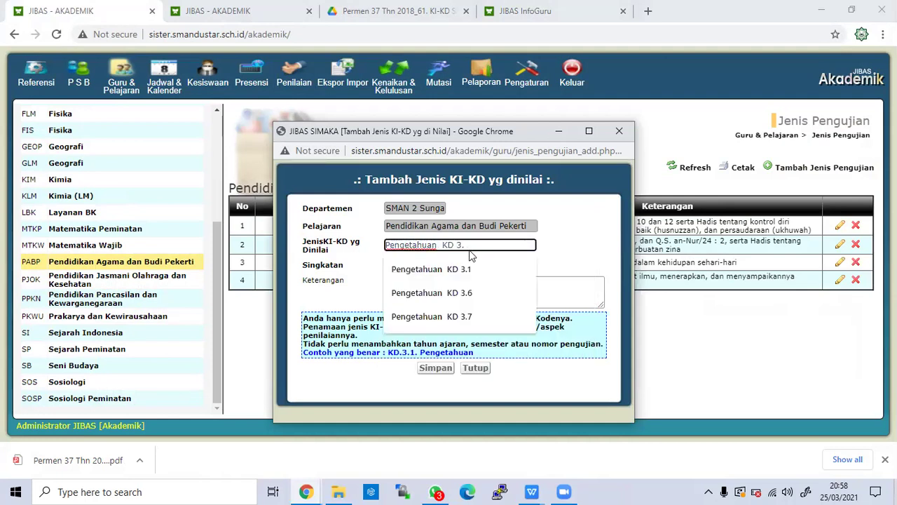
pyautogui.write('8')
# Enter the abbreviation KD 3.8 and the copied kedudukan al-Qur'an text as description, save the assessment type, and leave the entry form closed
pyautogui.click(434, 264)
pyautogui.press('Down')
pyautogui.press('Return')
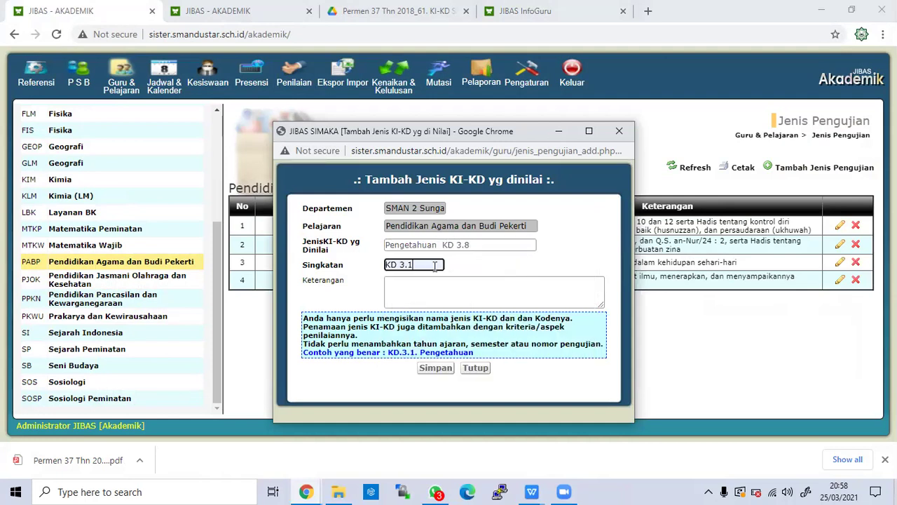
pyautogui.press('BackSpace')
pyautogui.write('8')
pyautogui.click(432, 295)
pyautogui.hotkey('ctrl', 'v')
pyautogui.click(435, 368)
pyautogui.click(820, 169)
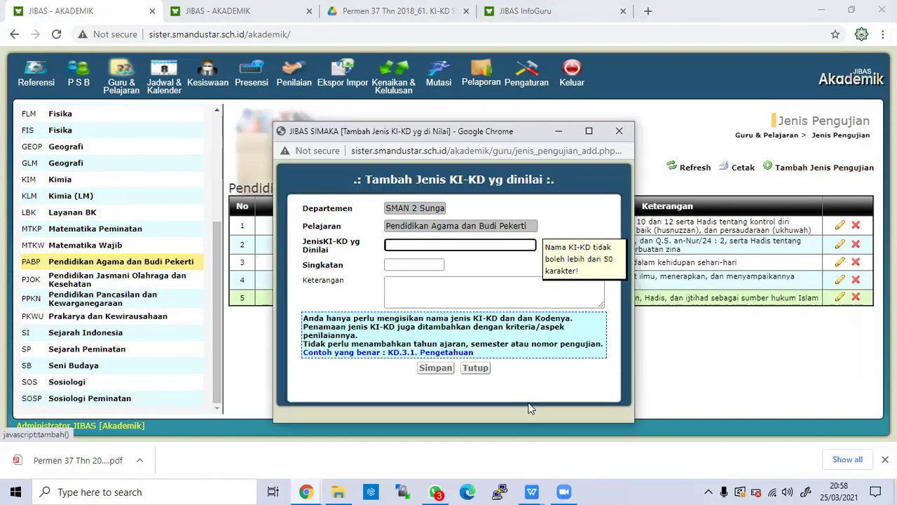
pyautogui.click(618, 131)
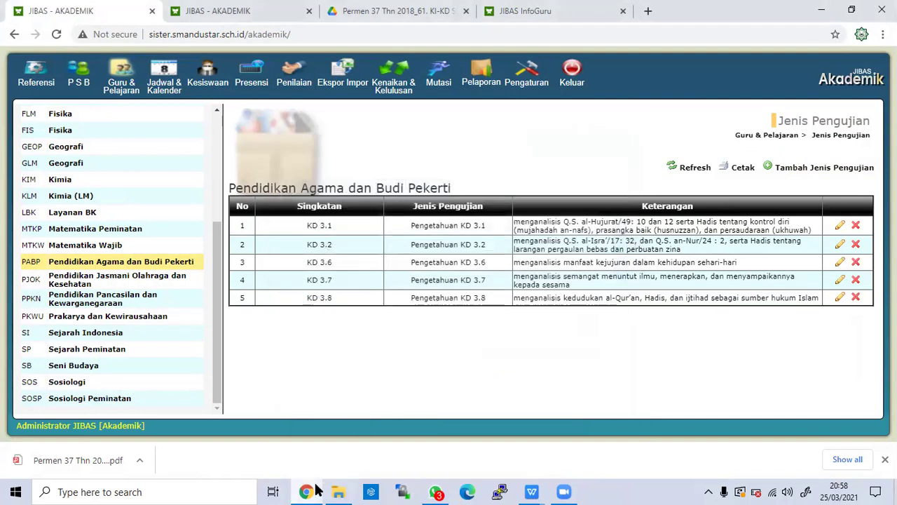
# Copy the KD 3.9 text about hikmah ibadah haji, zakat, dan wakaf from the Permen 37 PDF and return to JIBAS Akademik
pyautogui.hotkey('alt', 'Tab')
pyautogui.moveTo(140, 290); pyautogui.dragTo(202, 315)
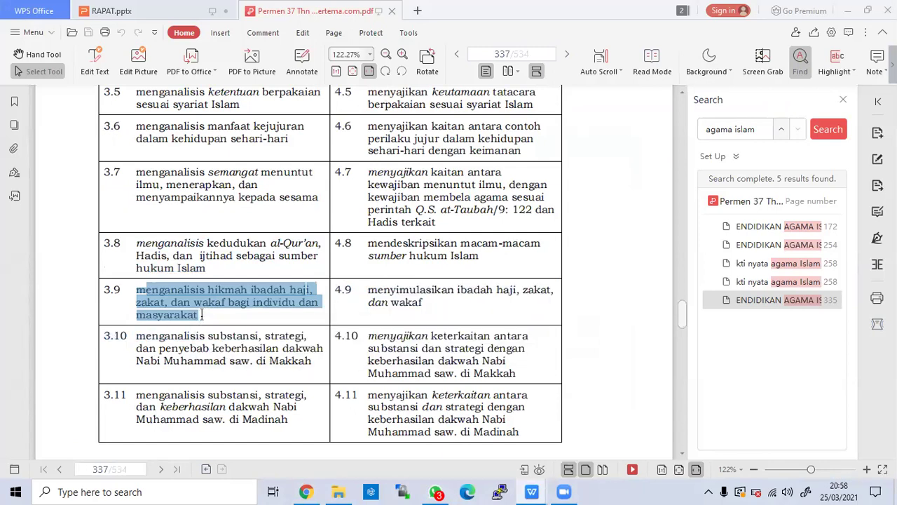
pyautogui.click(306, 491)
# Start a new assessment type for Pendidikan Agama dan Budi Pekerti named Pengetahuan KD 3.9
pyautogui.click(816, 169)
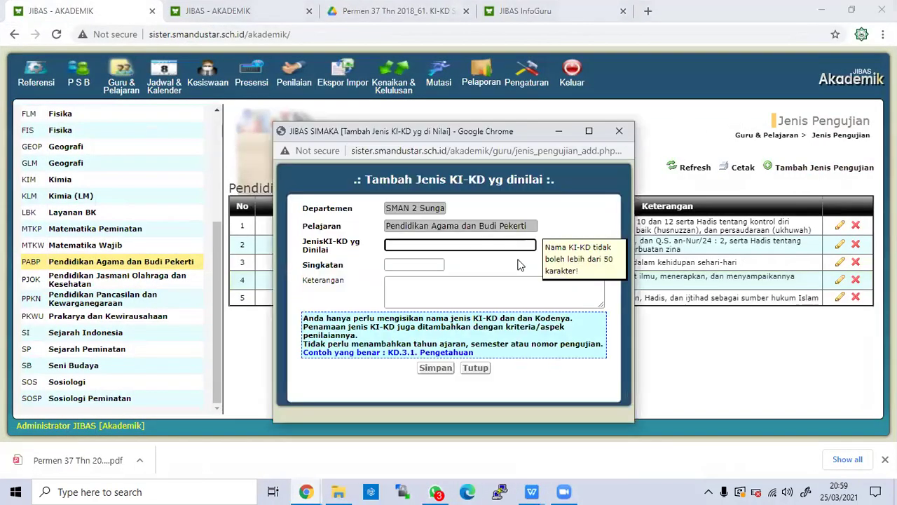
pyautogui.click(463, 245)
pyautogui.click(449, 293)
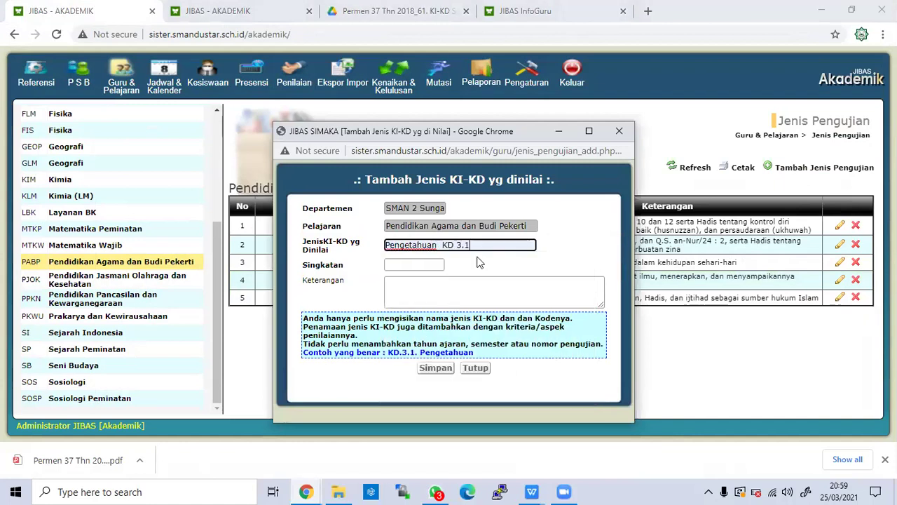
pyautogui.press('BackSpace')
pyautogui.write('9')
# Enter the abbreviation KD 3.9 and the copied hikmah ibadah haji, zakat, dan wakaf text as description, and save the assessment type
pyautogui.click(426, 265)
pyautogui.click(428, 280)
pyautogui.press('BackSpace')
pyautogui.write('9')
pyautogui.click(429, 282)
pyautogui.write('menganalisis hikmah ibadah haji, zakat, dan wakaf bagi individu dan masyarakat')
pyautogui.click(435, 367)
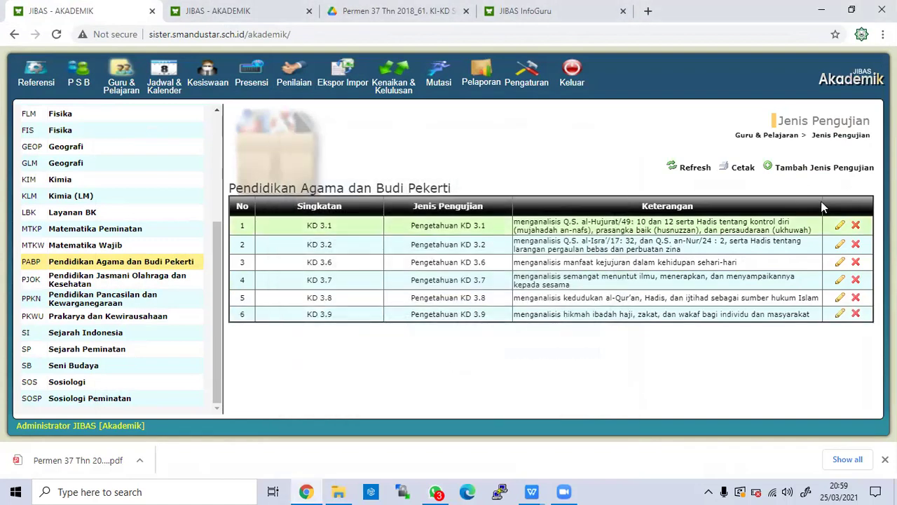
# Copy the KD 3.10 text about keberhasilan dakwah di Makkah from the Permen 37 PDF in WPS Office and return to JIBAS Akademik
pyautogui.click(312, 491)
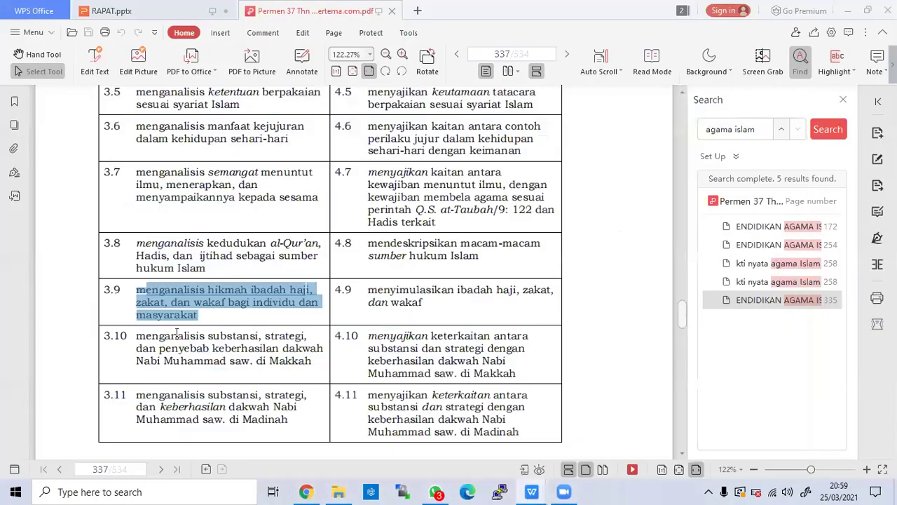
pyautogui.moveTo(136, 335); pyautogui.dragTo(312, 370)
pyautogui.hotkey('ctrl', 'c')
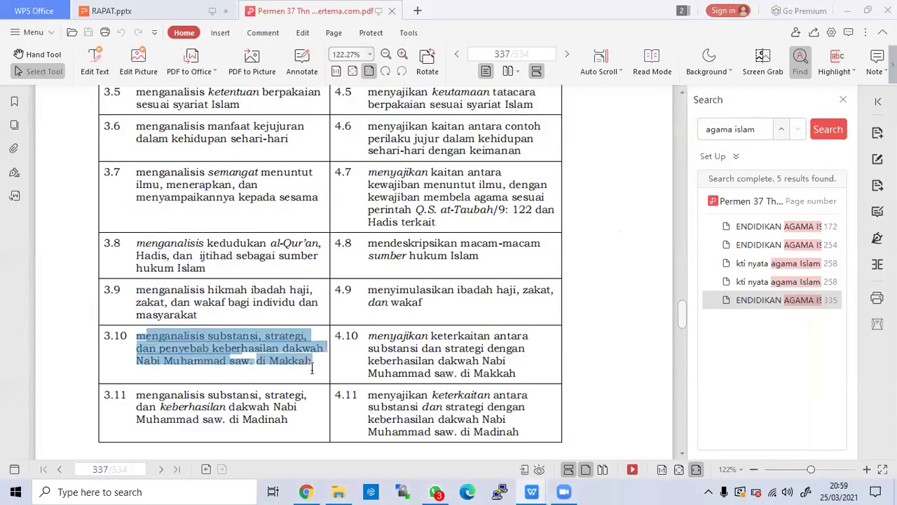
pyautogui.click(306, 491)
# Add the assessment type Pengetahuan KD 3.10 with abbreviation KD 3.10 and the copied dakwah di Makkah text as description, and save it
pyautogui.click(824, 167)
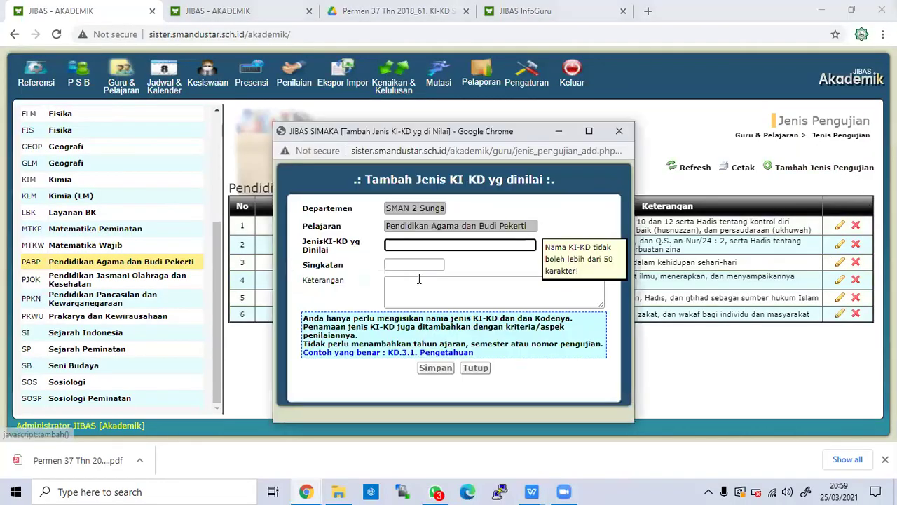
pyautogui.click(428, 245)
pyautogui.click(431, 292)
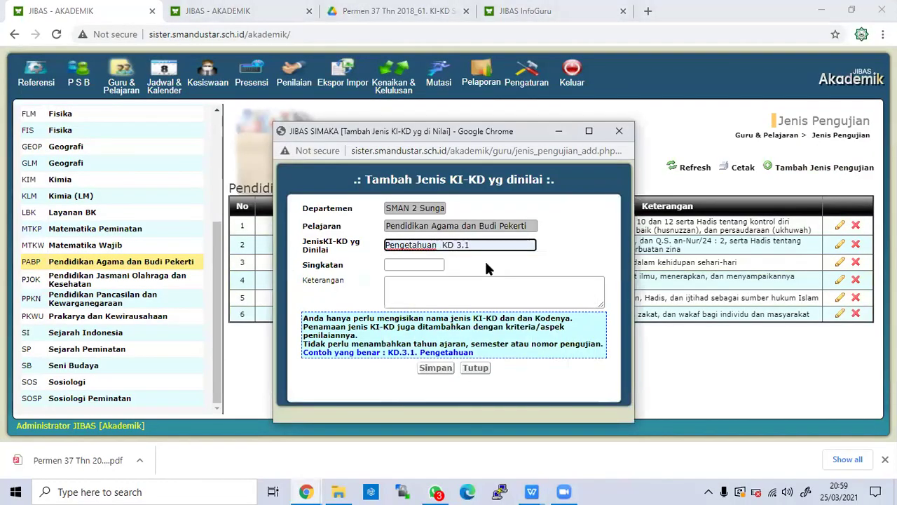
pyautogui.write('0')
pyautogui.click(440, 264)
pyautogui.click(432, 305)
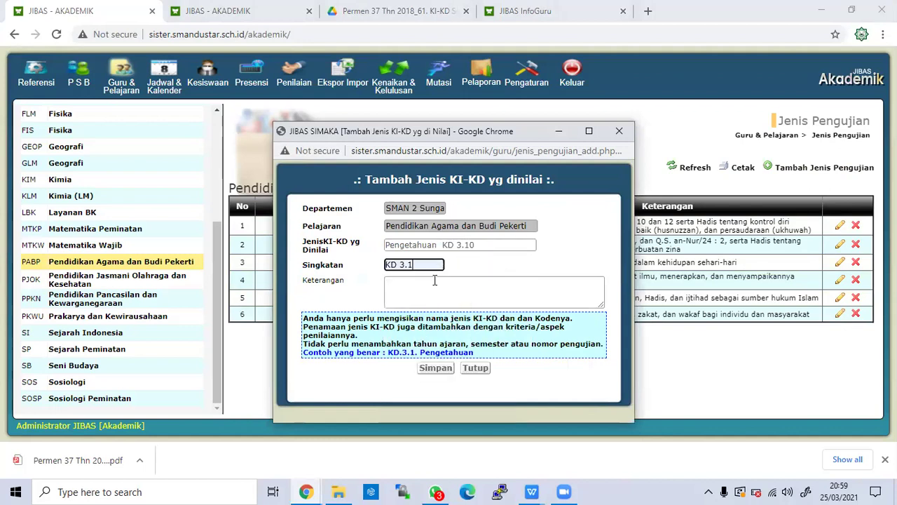
pyautogui.click(432, 295)
pyautogui.hotkey('ctrl', 'v')
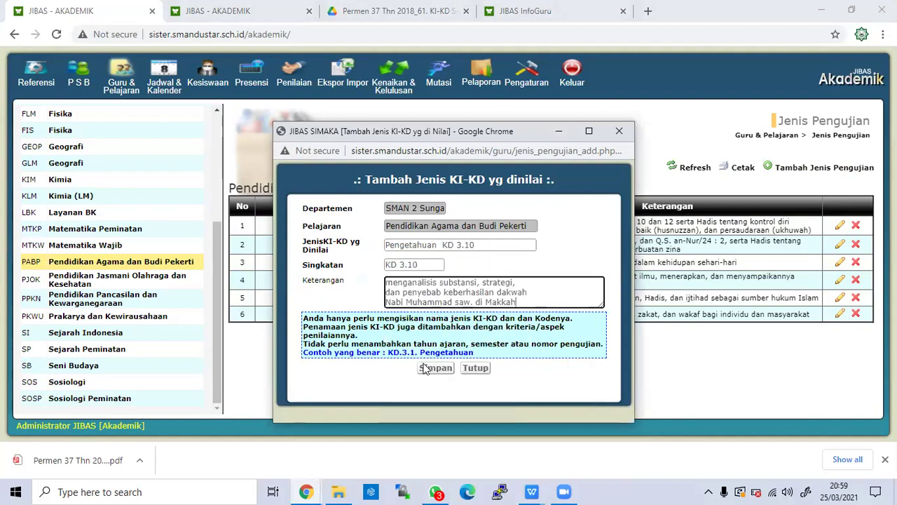
pyautogui.click(435, 367)
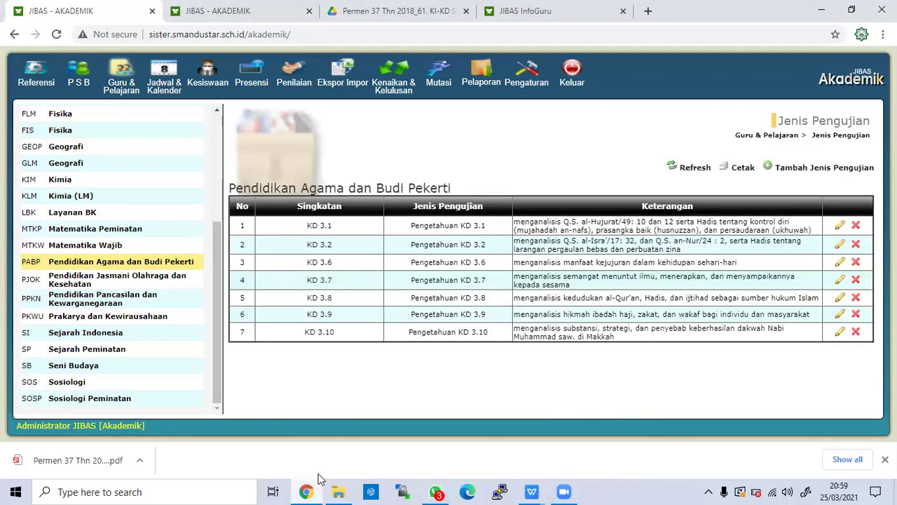
# Copy the KD 3.11 text about keberhasilan dakwah di Madinah from the Permen 37 PDF in WPS Office and return to JIBAS Akademik
pyautogui.click(312, 490)
pyautogui.moveTo(138, 395); pyautogui.dragTo(294, 421)
pyautogui.hotkey('ctrl', 'c')
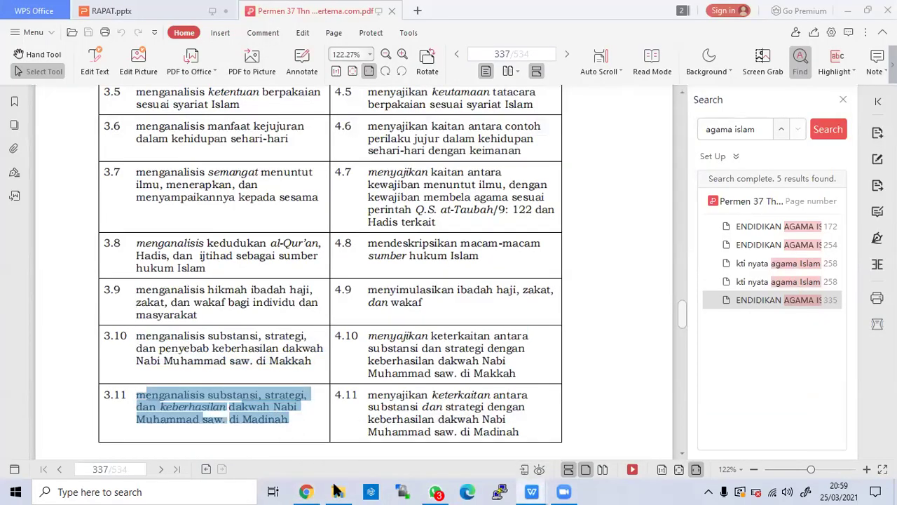
pyautogui.click(312, 491)
# Add the assessment type Pengetahuan KD 3.11 with abbreviation KD 3.11 and the copied dakwah di Madinah text as description, and save it
pyautogui.click(799, 173)
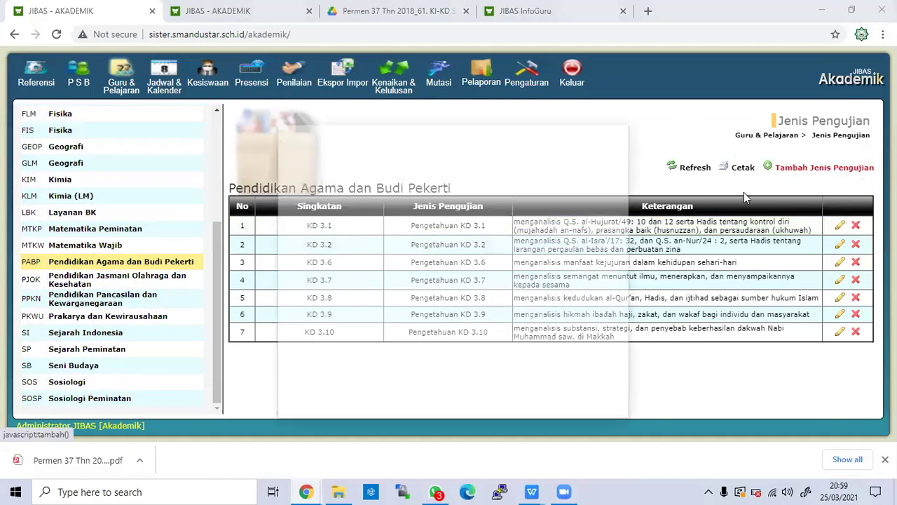
pyautogui.click(430, 246)
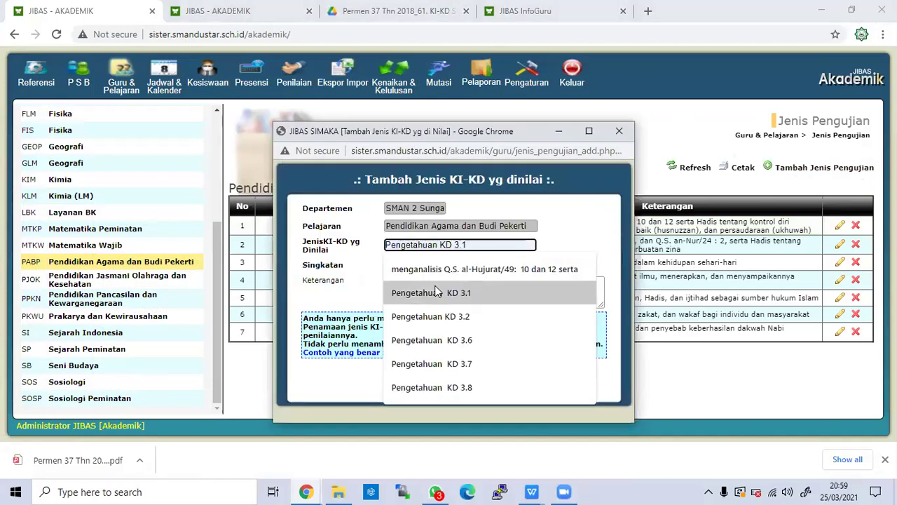
pyautogui.click(436, 292)
pyautogui.write('1')
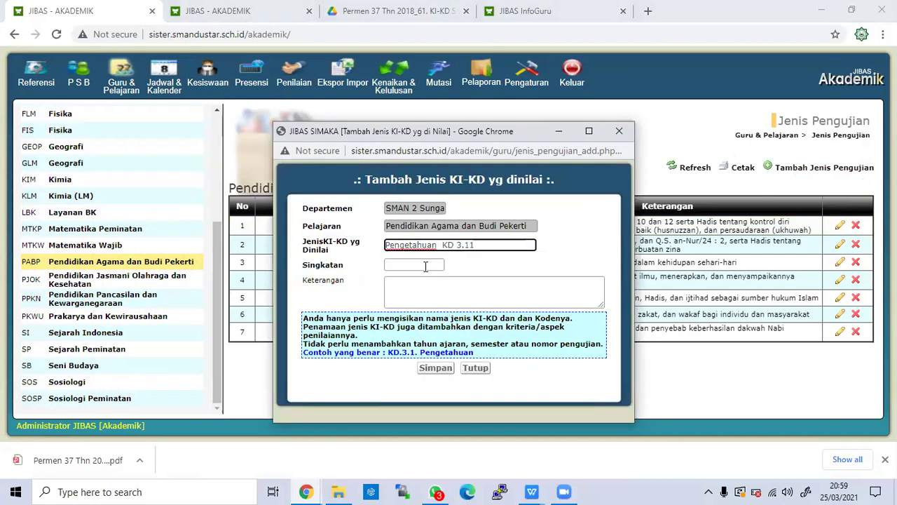
pyautogui.click(425, 266)
pyautogui.click(427, 288)
pyautogui.write('1')
pyautogui.click(432, 299)
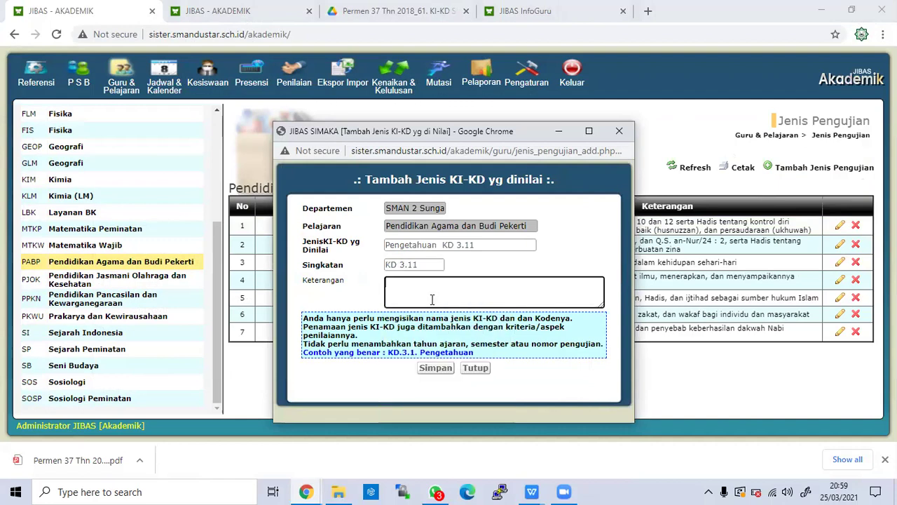
pyautogui.hotkey('ctrl', 'v')
pyautogui.click(435, 368)
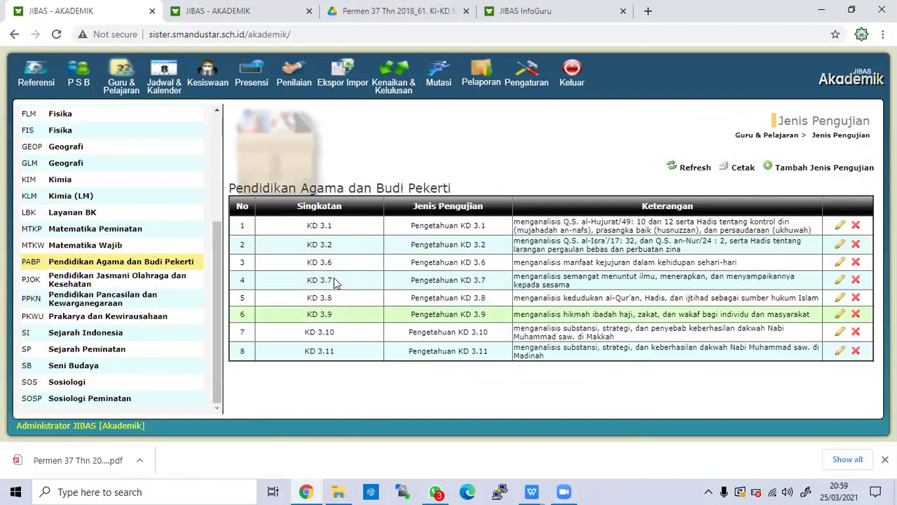
# Switch to JIBAS Info Guru and start a new report-grade calculation rule for Tingkat I of Pendidikan Agama dan Budi Pekerti
pyautogui.click(522, 20)
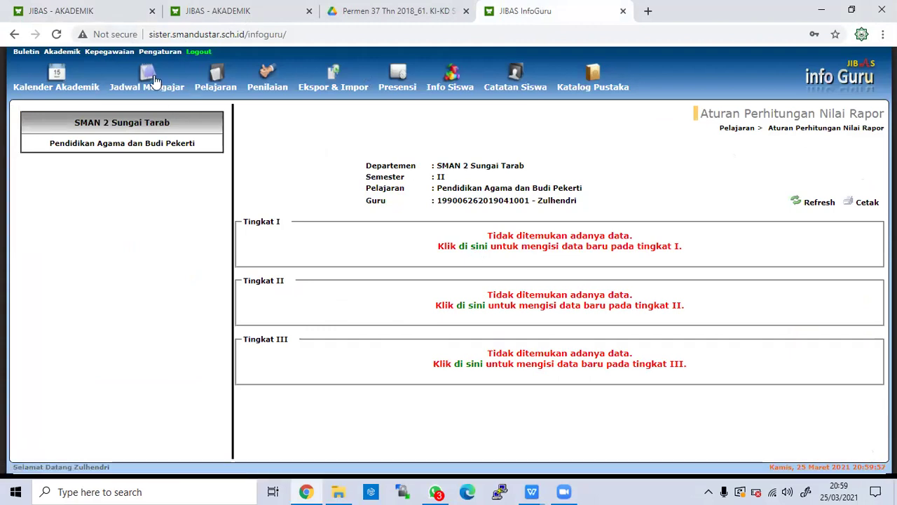
pyautogui.click(218, 90)
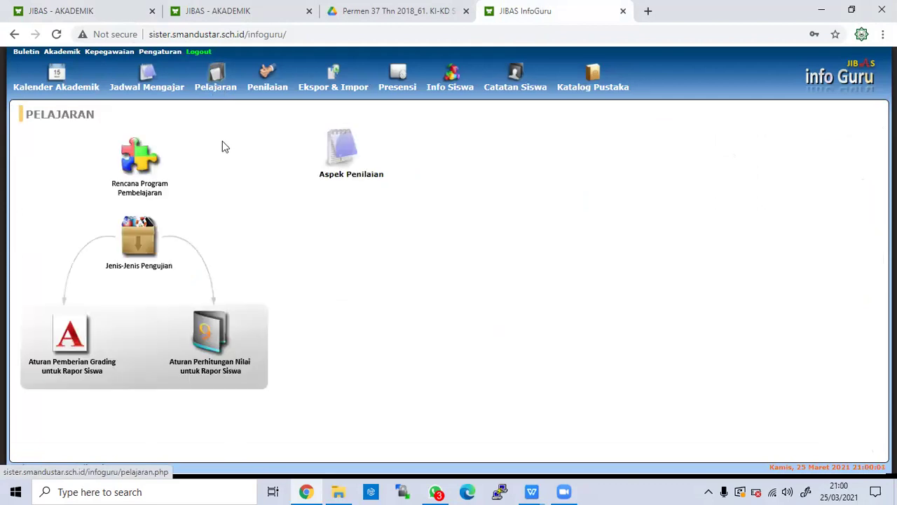
pyautogui.click(225, 344)
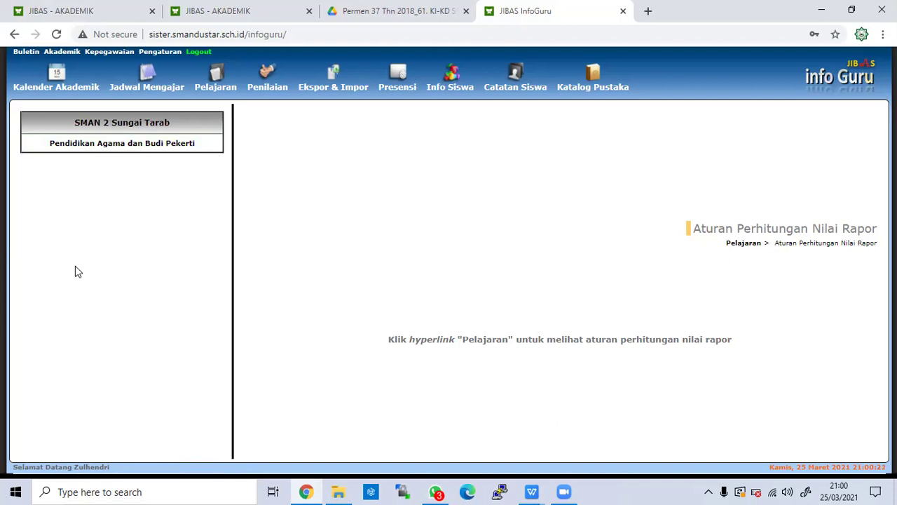
pyautogui.click(136, 149)
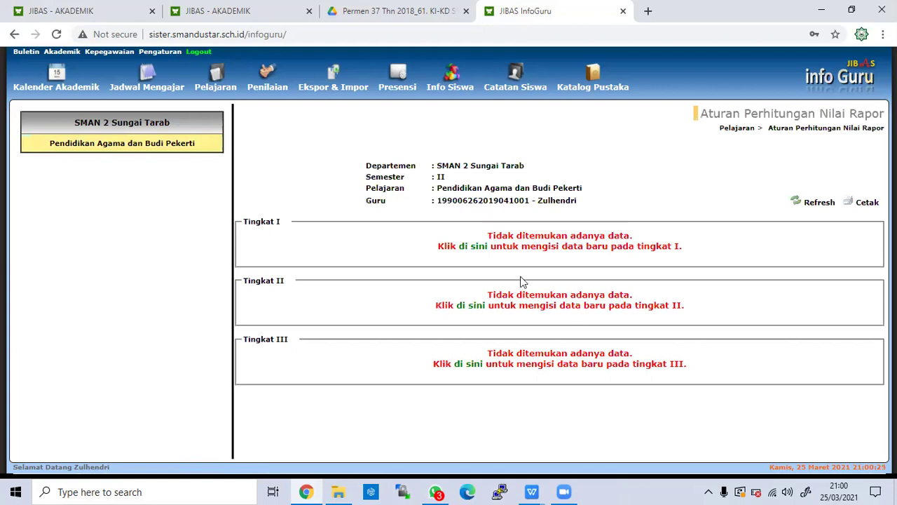
pyautogui.click(478, 246)
# Include the assessments Pengetahuan KD 3.6 through KD 3.11 in the rule and set its aspect to Pengetahuan
pyautogui.scroll(-1, 395, 368)
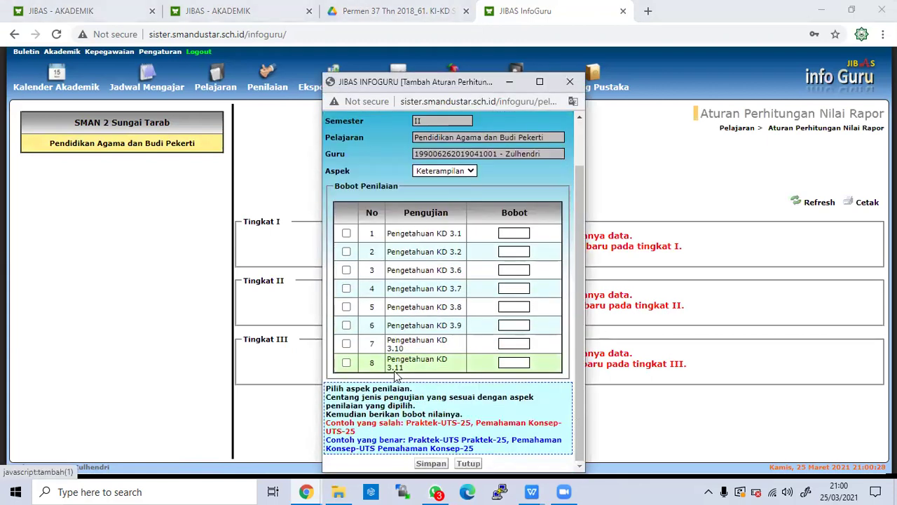
pyautogui.click(346, 362)
pyautogui.click(346, 343)
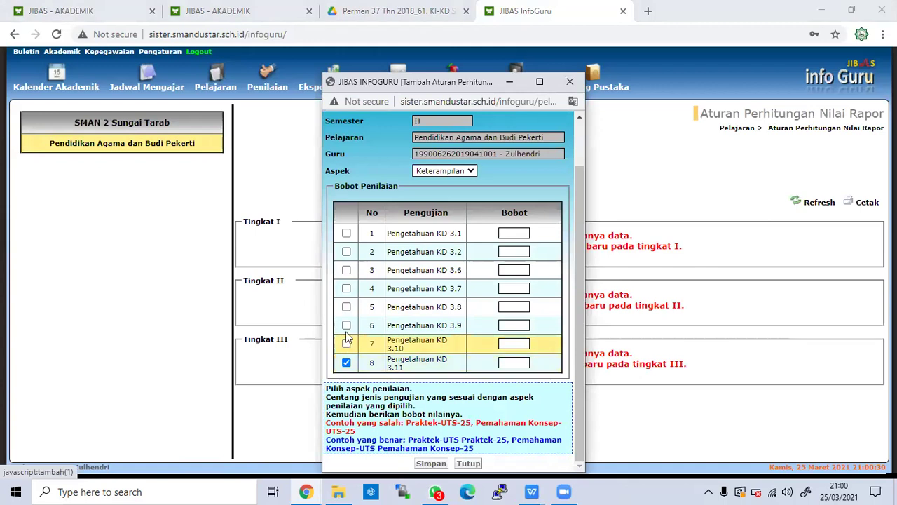
pyautogui.click(346, 325)
pyautogui.click(346, 306)
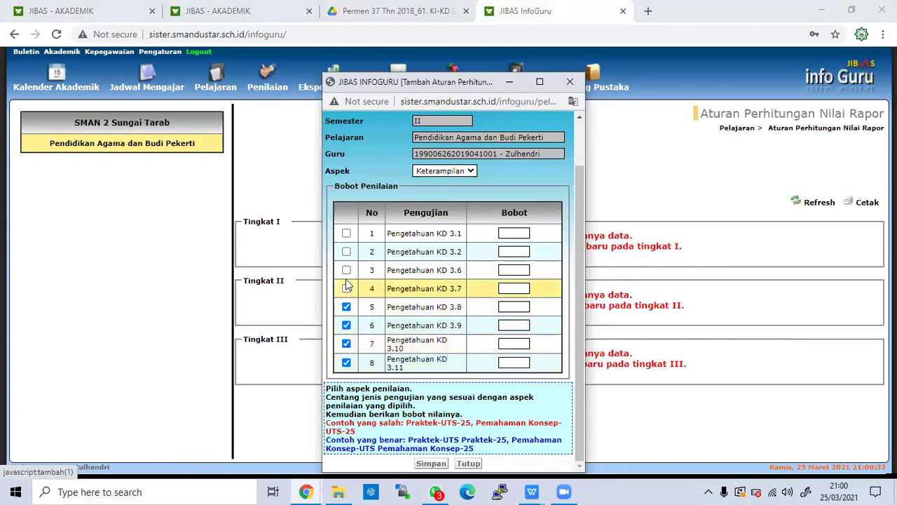
pyautogui.click(346, 270)
pyautogui.click(347, 288)
pyautogui.click(471, 171)
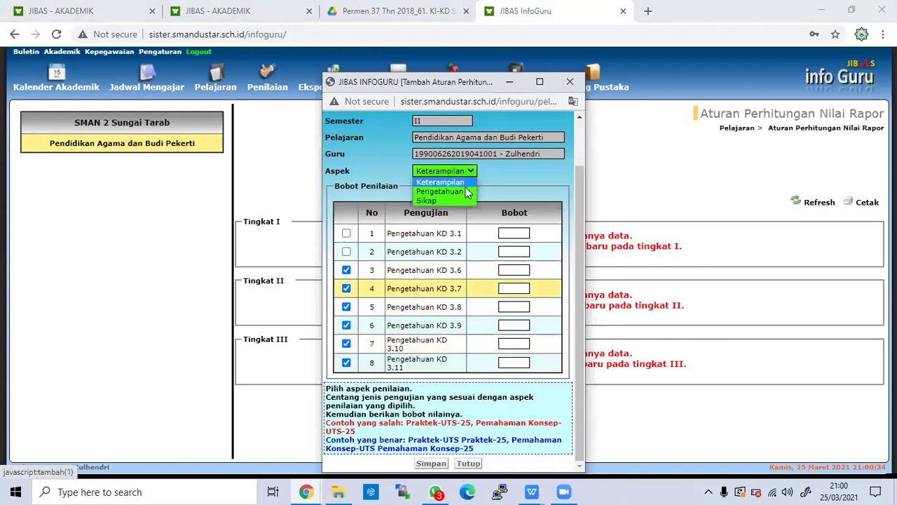
pyautogui.click(462, 192)
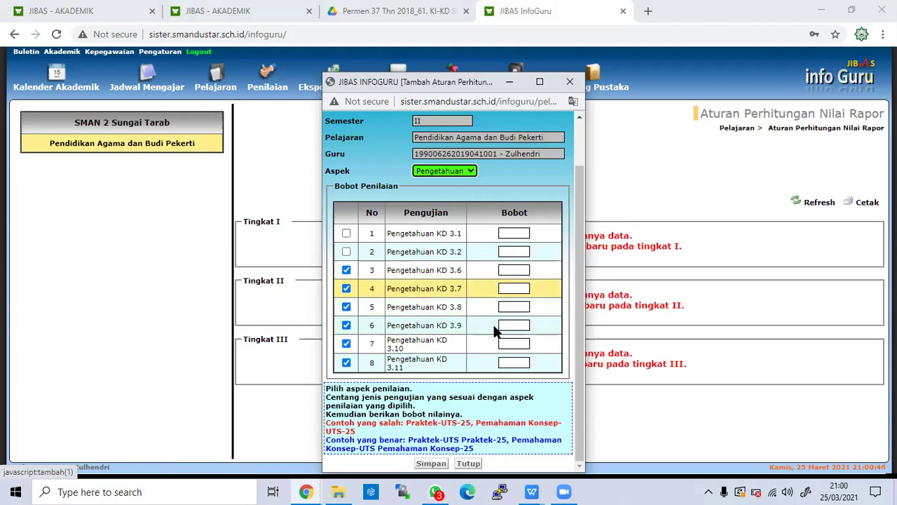
# Set the weights of Pengetahuan KD 3.10 and KD 3.11 to 10 each
pyautogui.click(516, 270)
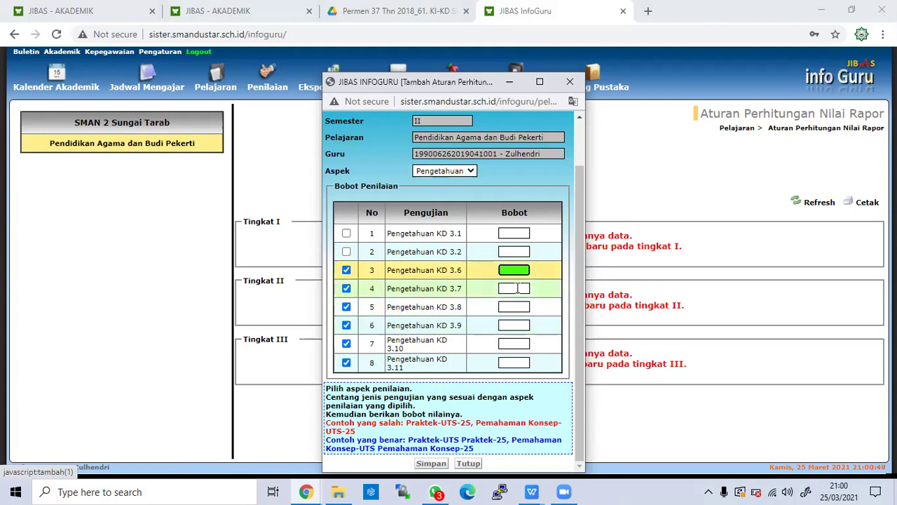
pyautogui.click(517, 343)
pyautogui.write('10')
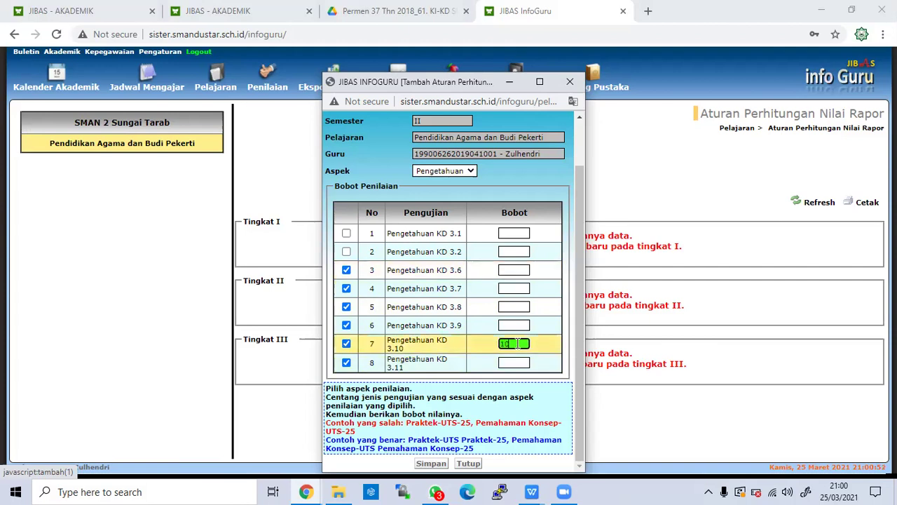
pyautogui.click(523, 362)
pyautogui.write('10')
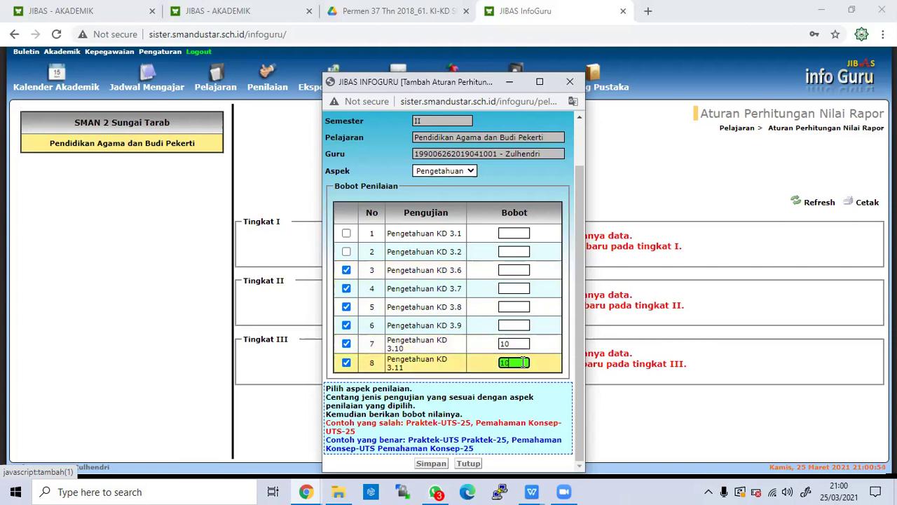
# Set the weights of Pengetahuan KD 3.6, 3.7, 3.8 and 3.9 to 20 each and save the calculation rule
pyautogui.click(515, 272)
pyautogui.write('20')
pyautogui.click(520, 290)
pyautogui.write('20')
pyautogui.click(503, 306)
pyautogui.write('20')
pyautogui.click(514, 324)
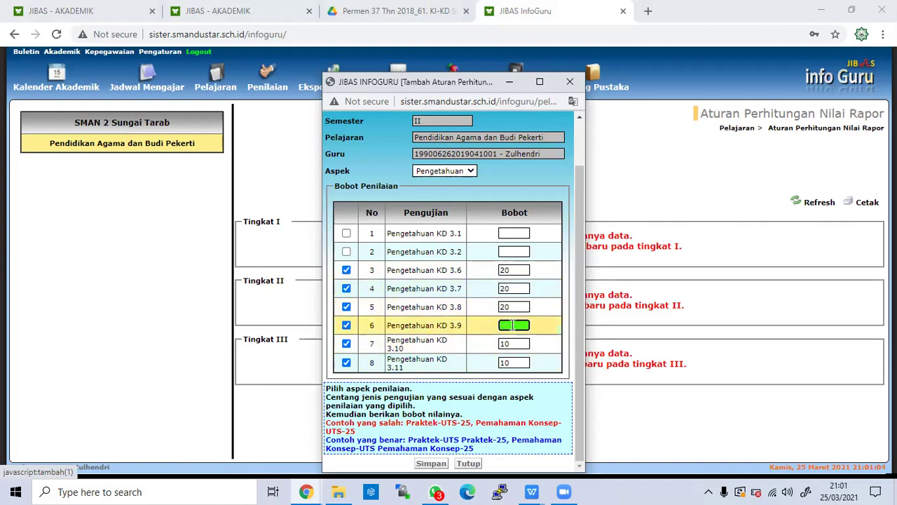
pyautogui.write('20')
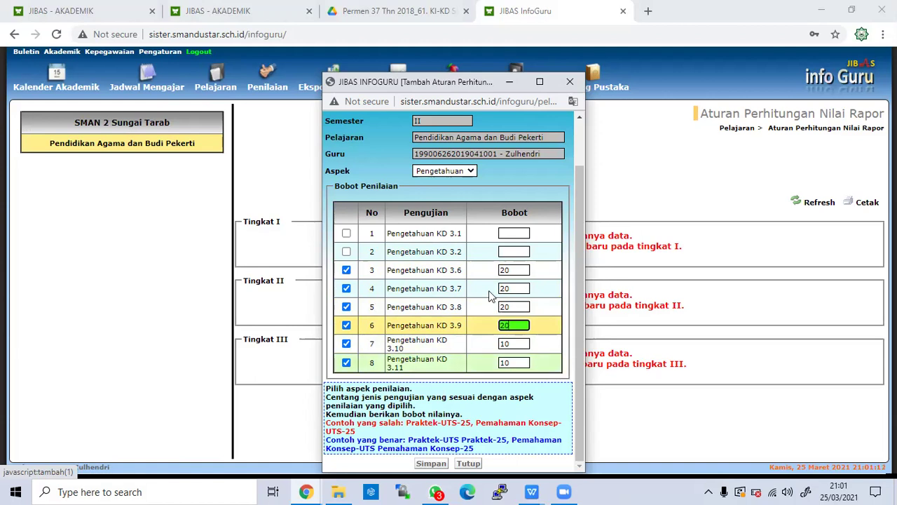
pyautogui.click(431, 464)
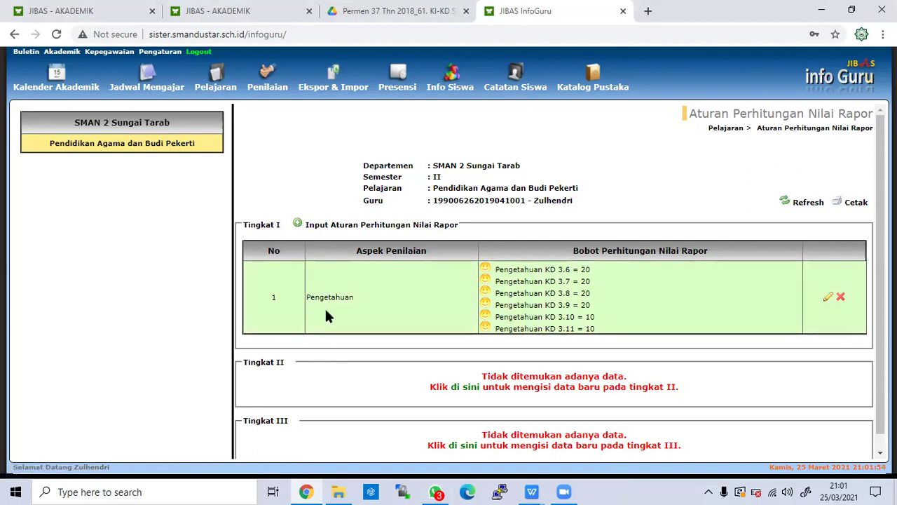
# Review the semester and saved Tingkat I rule, and open the Penilaian Pelajaran page
pyautogui.moveTo(429, 176); pyautogui.dragTo(466, 180)
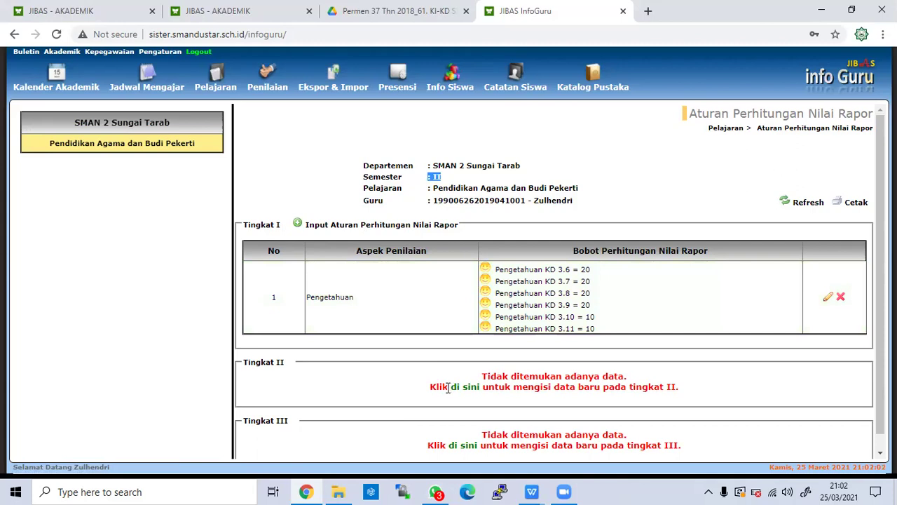
pyautogui.scroll(-1, 297, 371)
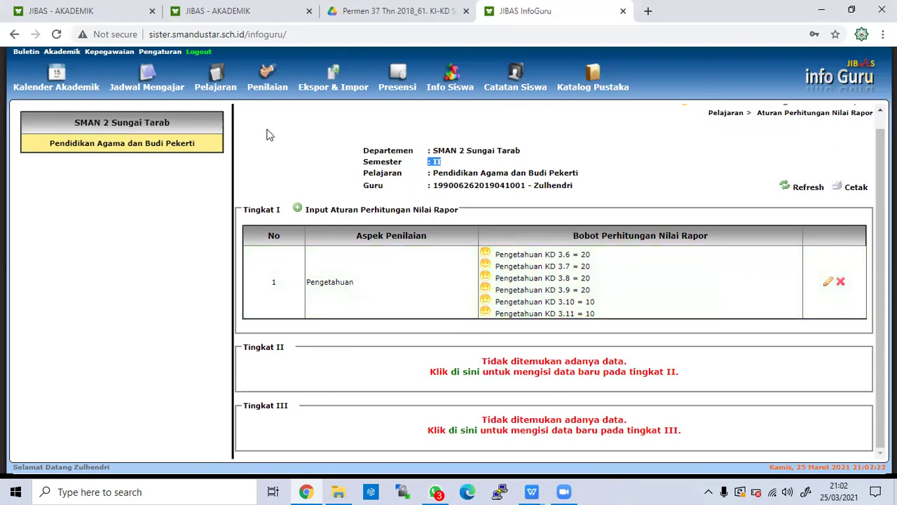
pyautogui.click(263, 87)
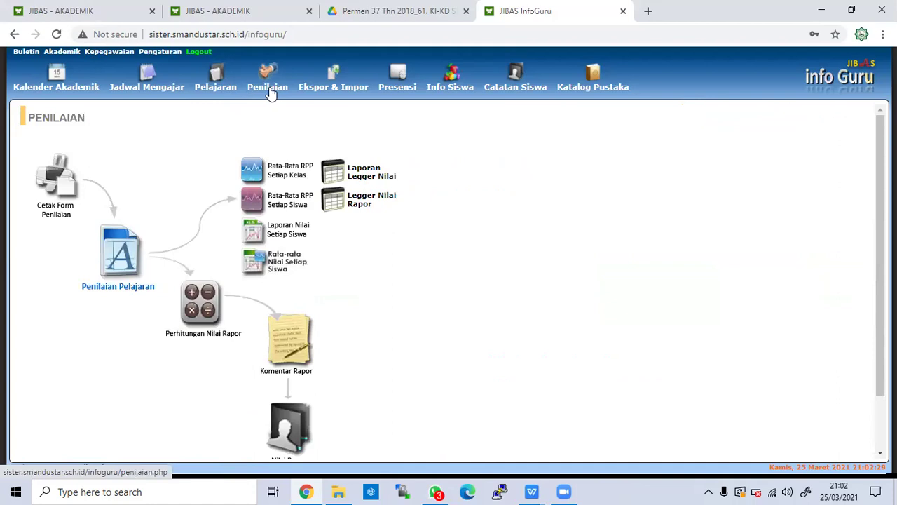
pyautogui.click(122, 269)
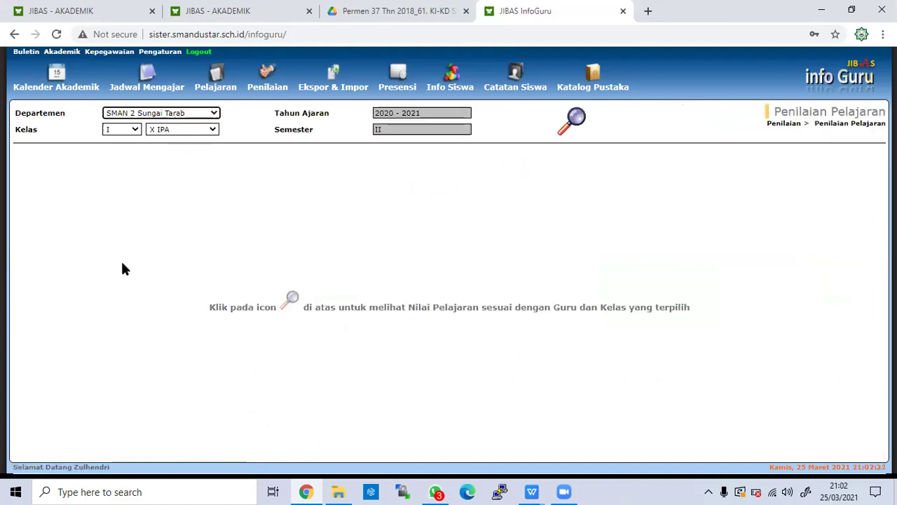
pyautogui.click(159, 133)
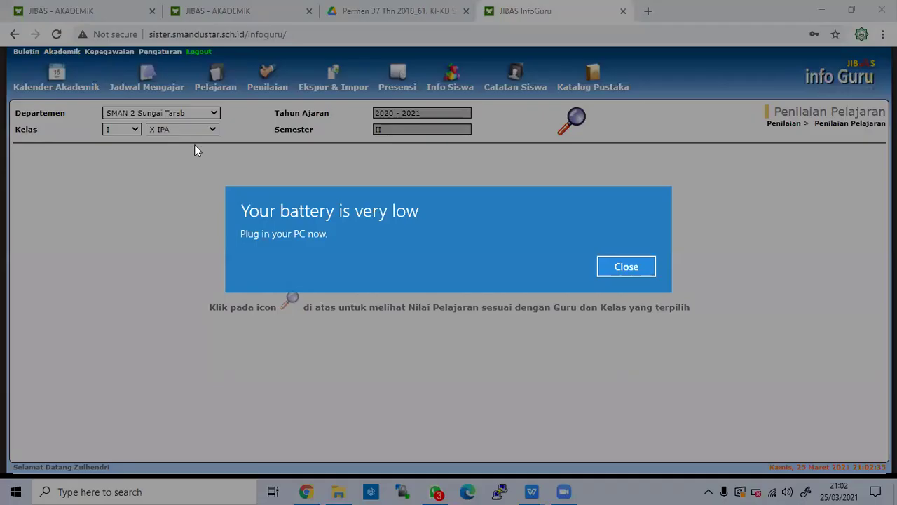
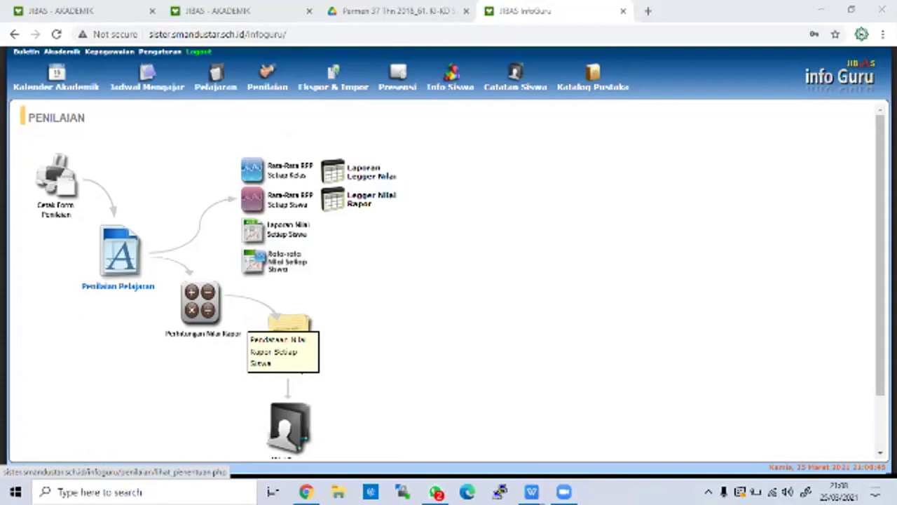
pyautogui.scroll(-1, 287, 323)
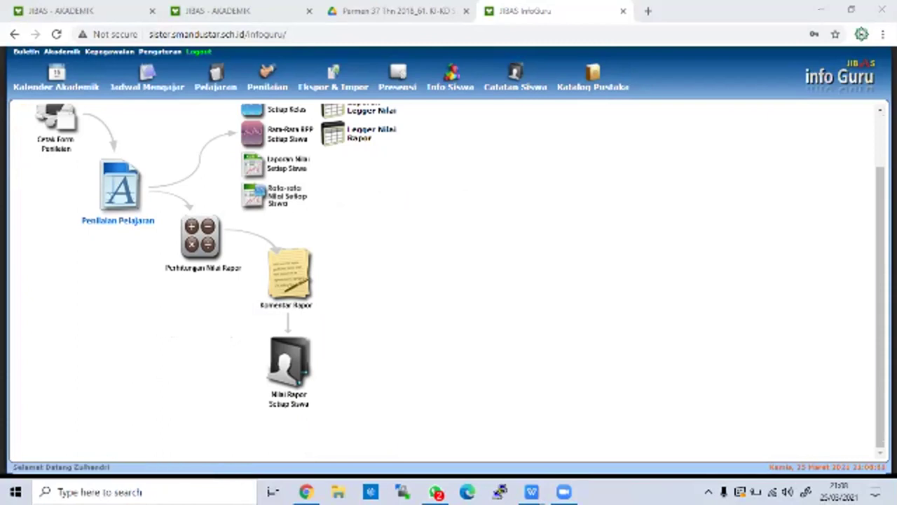
pyautogui.scroll(1, 294, 211)
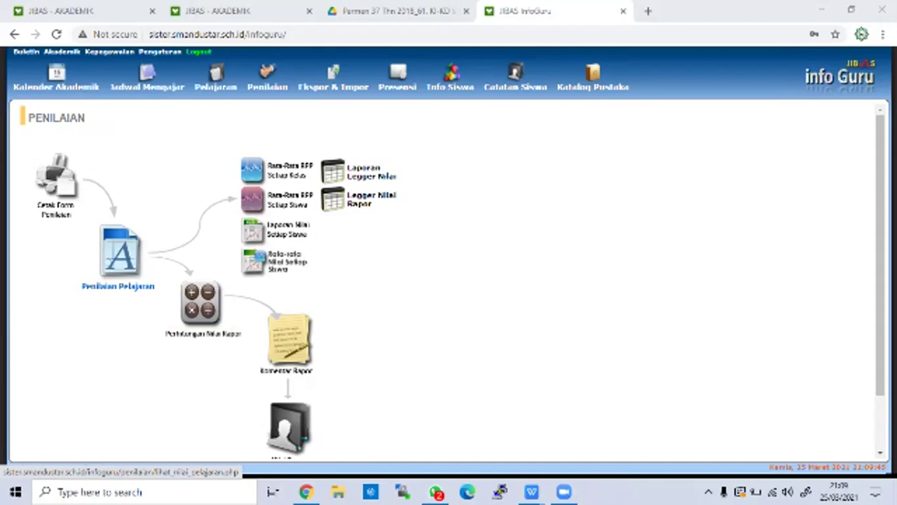
# Open Penilaian Pelajaran and display the subject grades for Kelas I, X IPA
pyautogui.click(121, 256)
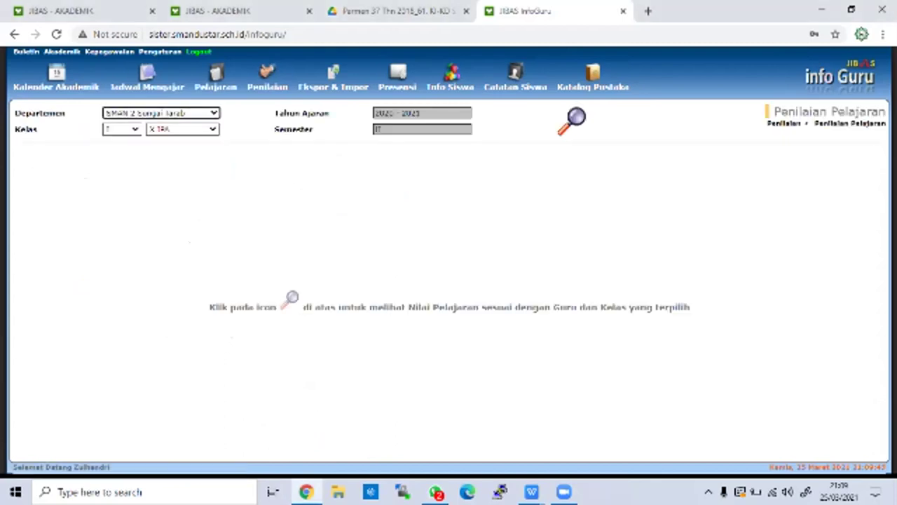
pyautogui.click(122, 129)
pyautogui.click(115, 139)
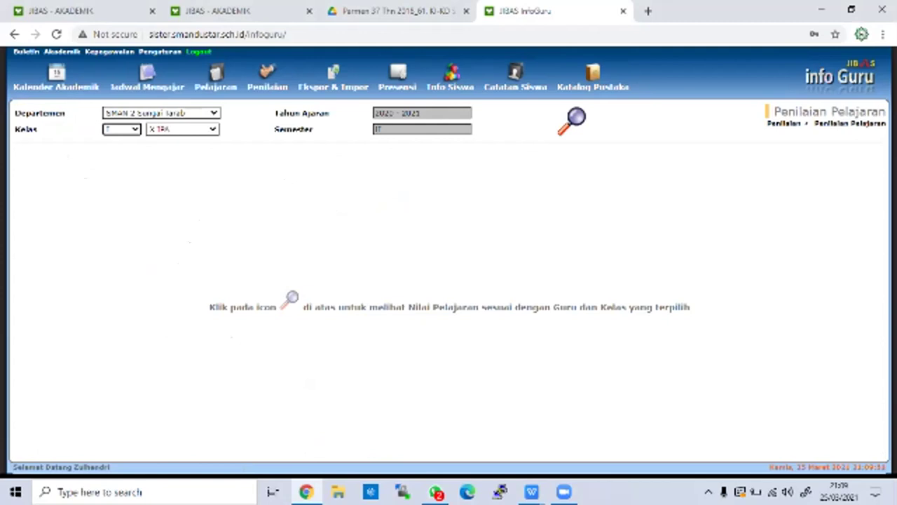
pyautogui.click(183, 129)
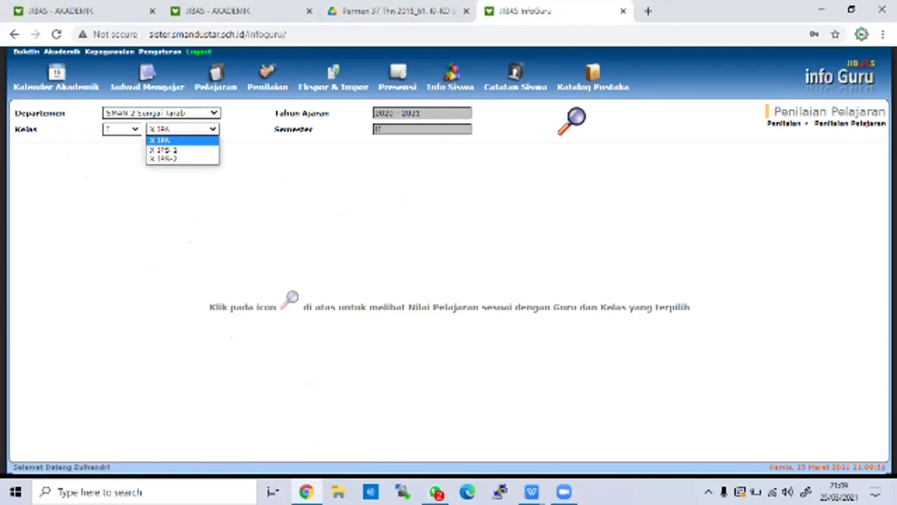
pyautogui.click(168, 140)
pyautogui.click(573, 121)
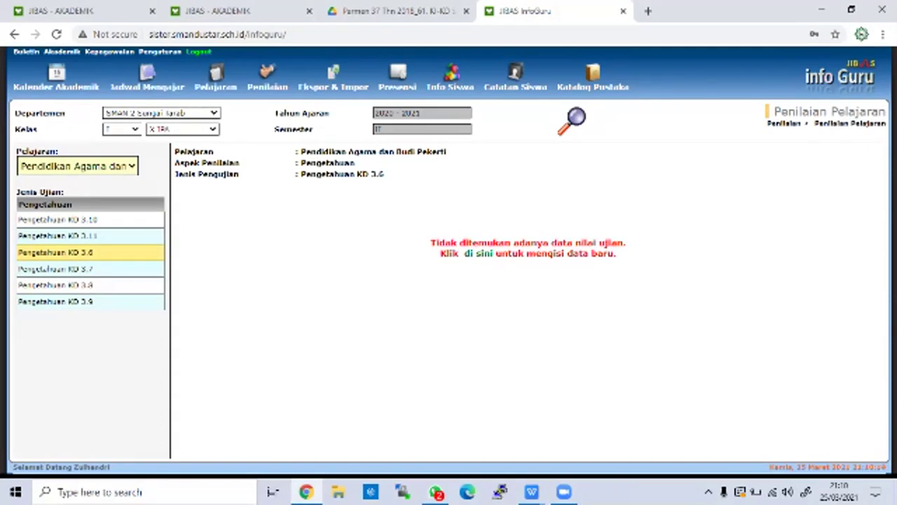
pyautogui.click(479, 254)
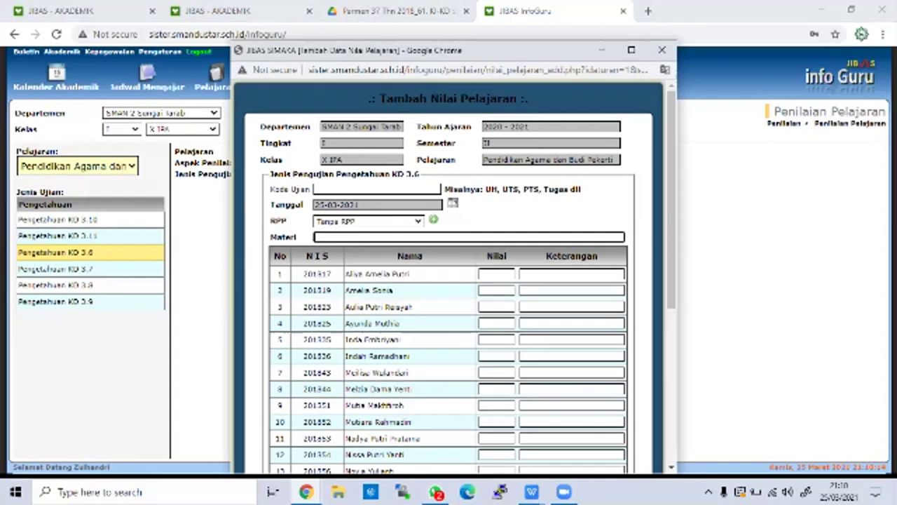
pyautogui.click(377, 189)
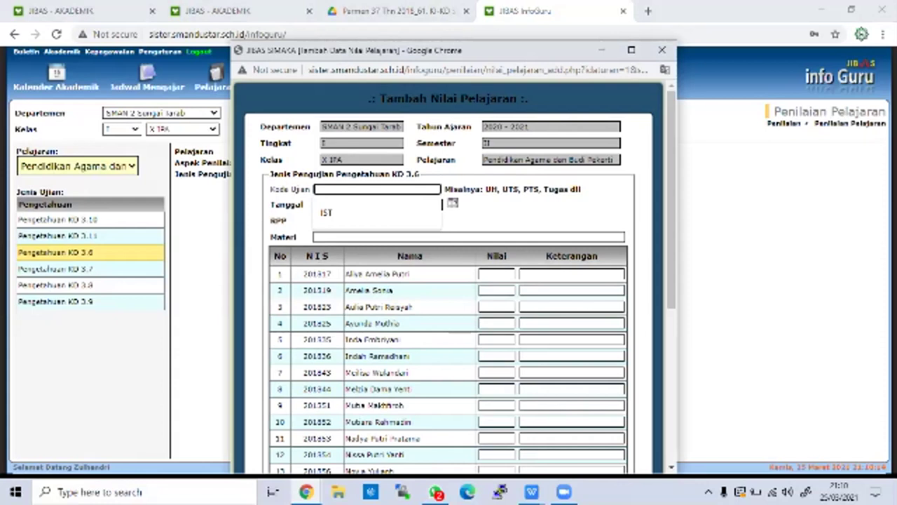
pyautogui.write('UH')
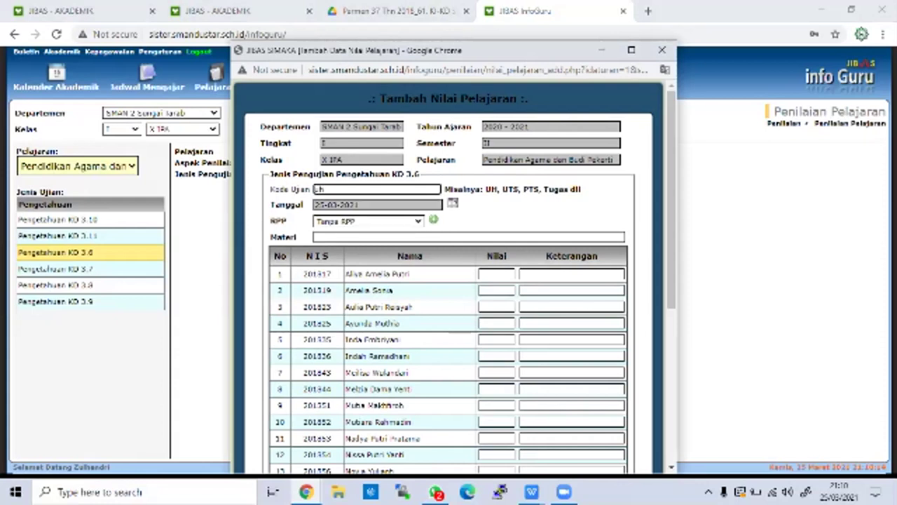
pyautogui.write('1')
pyautogui.click(453, 203)
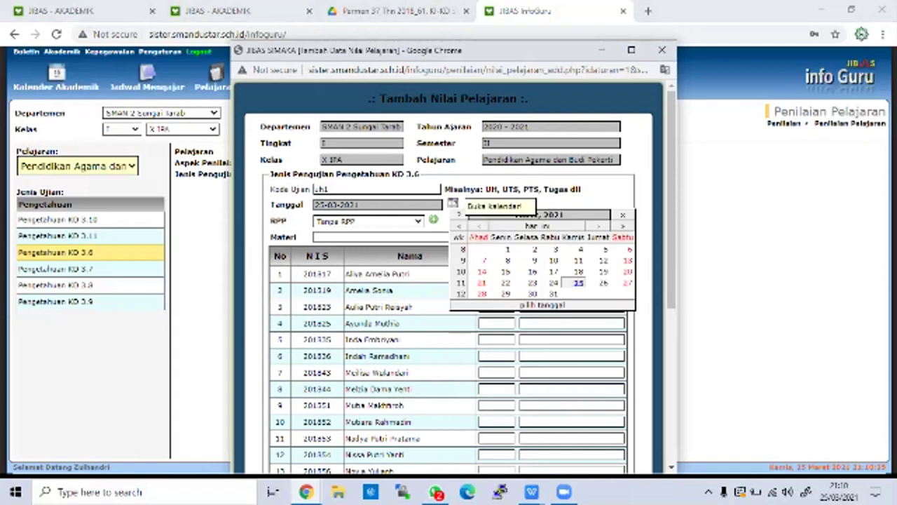
pyautogui.click(479, 225)
pyautogui.click(478, 226)
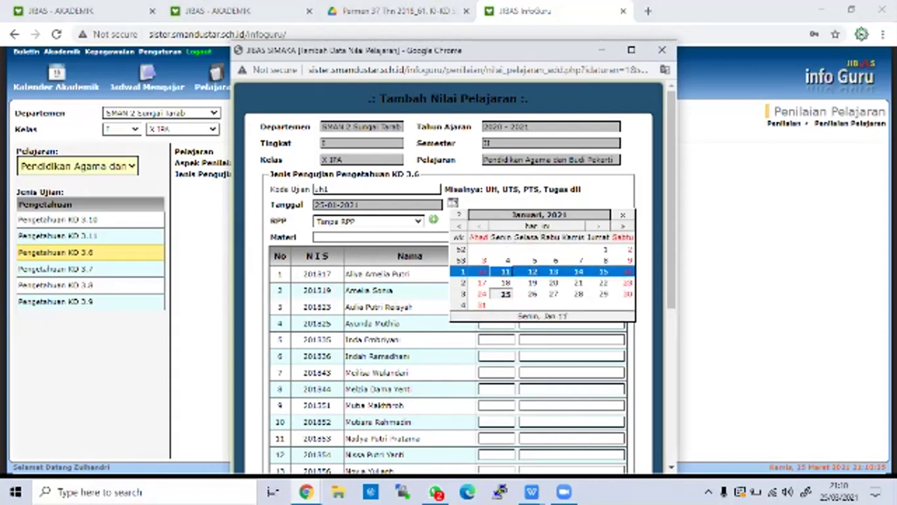
pyautogui.click(505, 271)
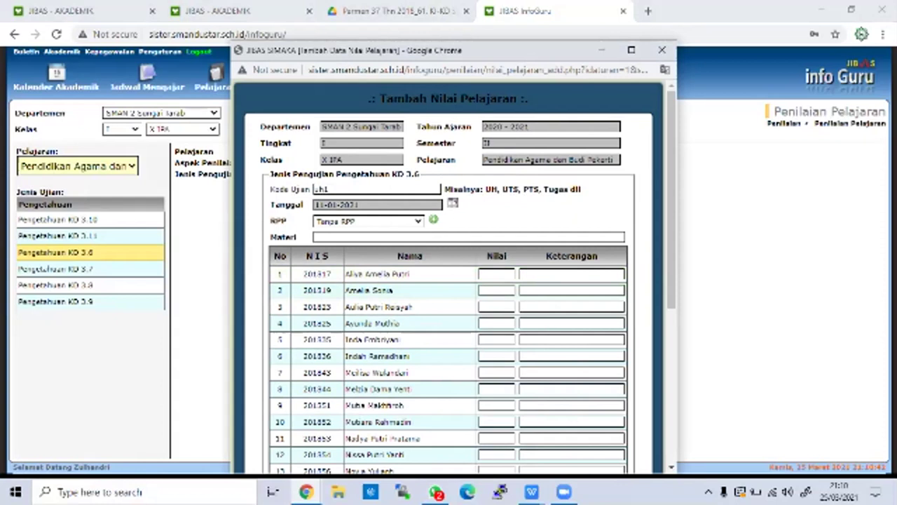
pyautogui.click(368, 221)
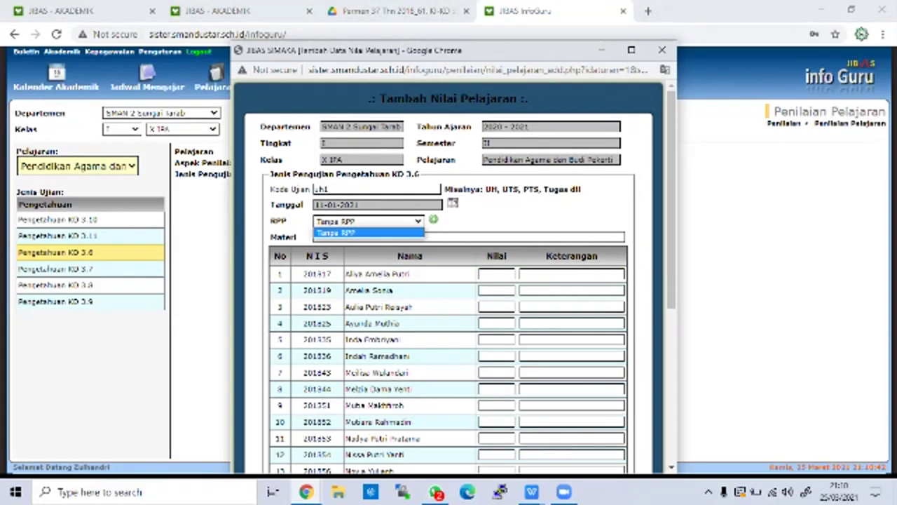
pyautogui.click(434, 220)
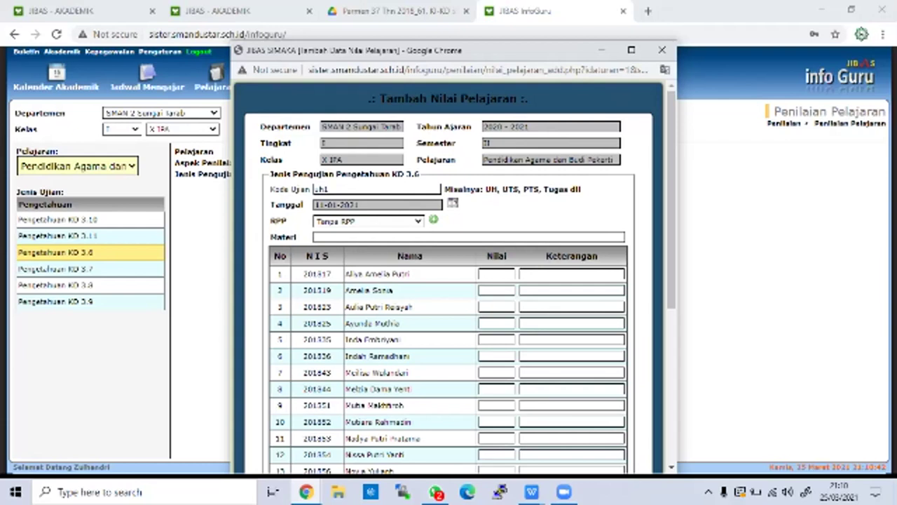
pyautogui.click(662, 50)
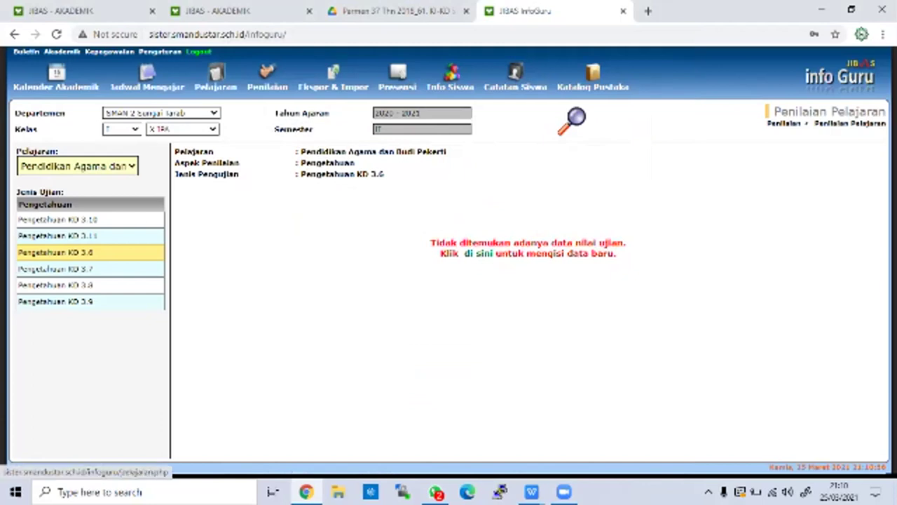
# Add a new Rencana Program Pembelajaran for Tingkat I, Semester II, Pendidikan Agama dan Budi Pekerti, with the code RPP-1
pyautogui.click(217, 74)
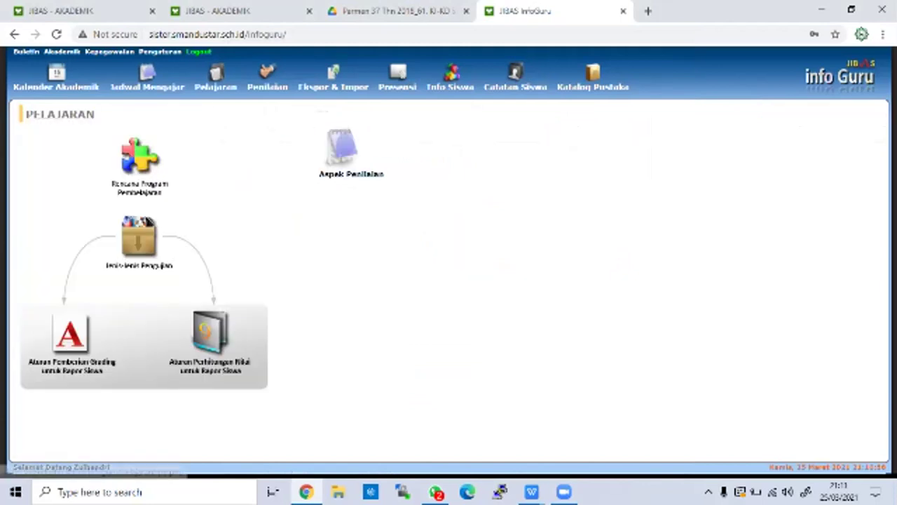
pyautogui.click(139, 162)
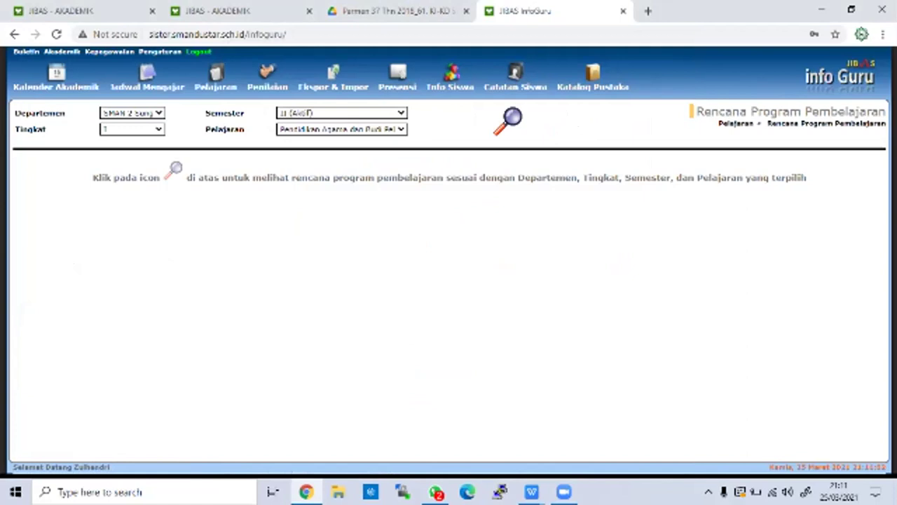
pyautogui.click(510, 119)
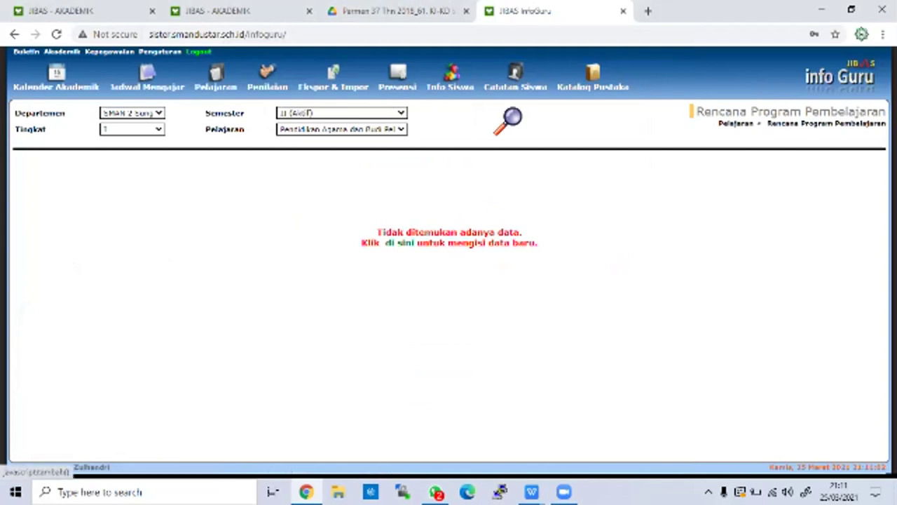
pyautogui.click(405, 242)
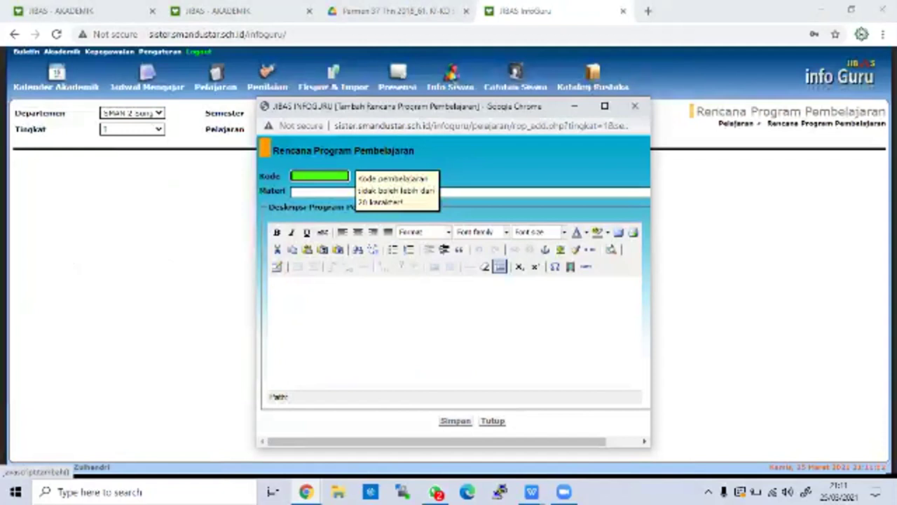
pyautogui.write('RPP-1')
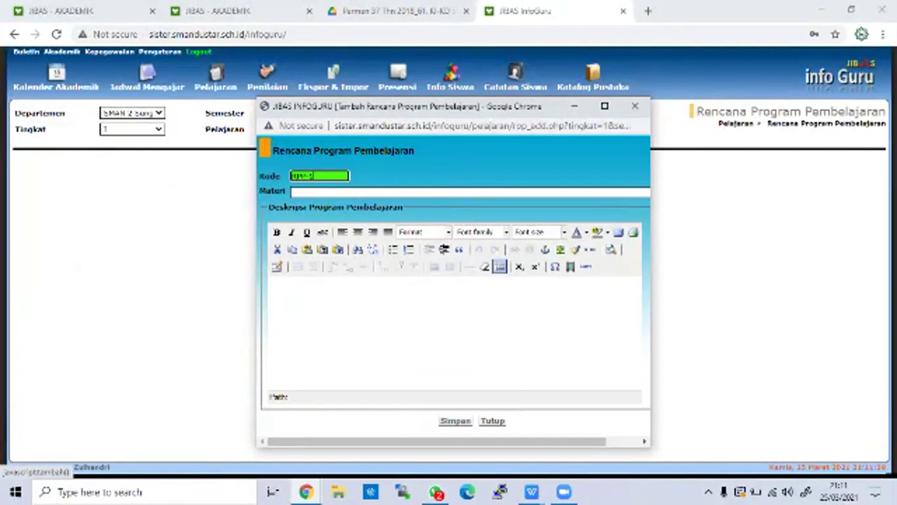
# Enter "Tafsir Surat Al-Hujurat" as the lesson plan's Materi and save the plan
pyautogui.click(470, 192)
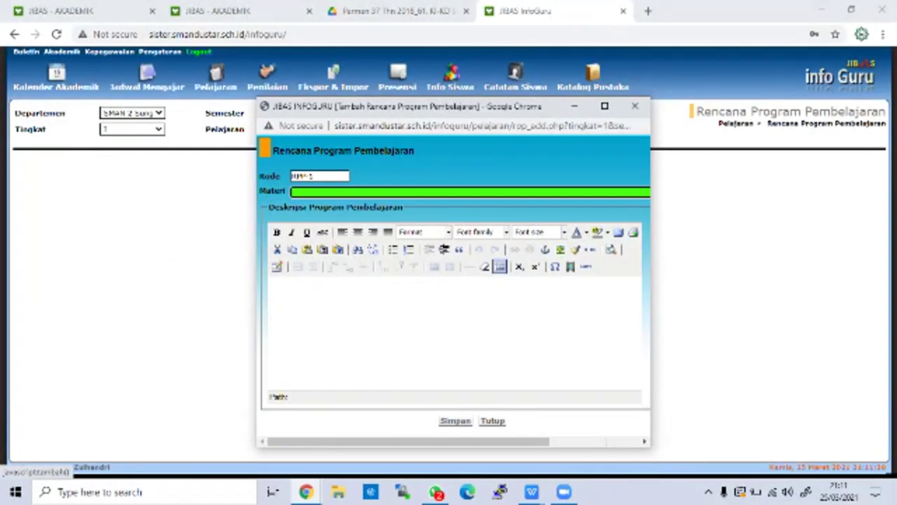
pyautogui.write('Tabel Pera')
pyautogui.write('n XI Al')
pyautogui.write('-Hujurat')
pyautogui.write('t')
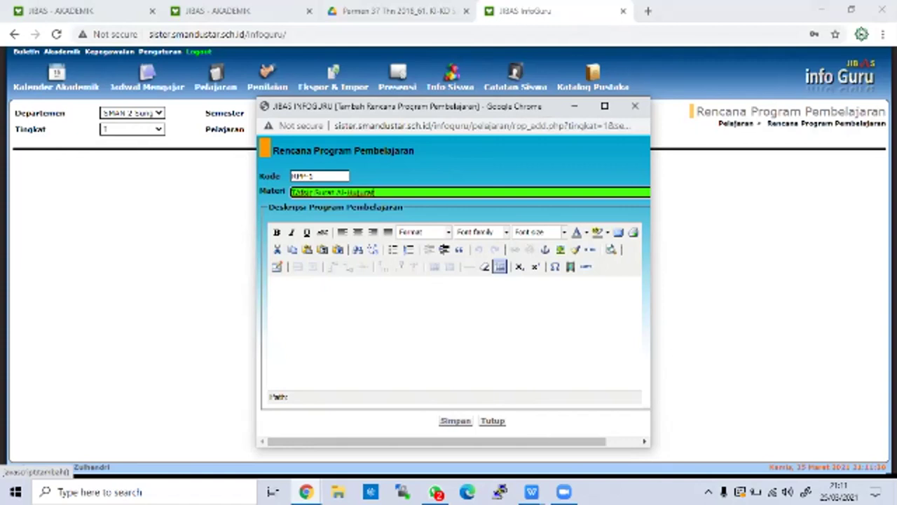
pyautogui.click(275, 286)
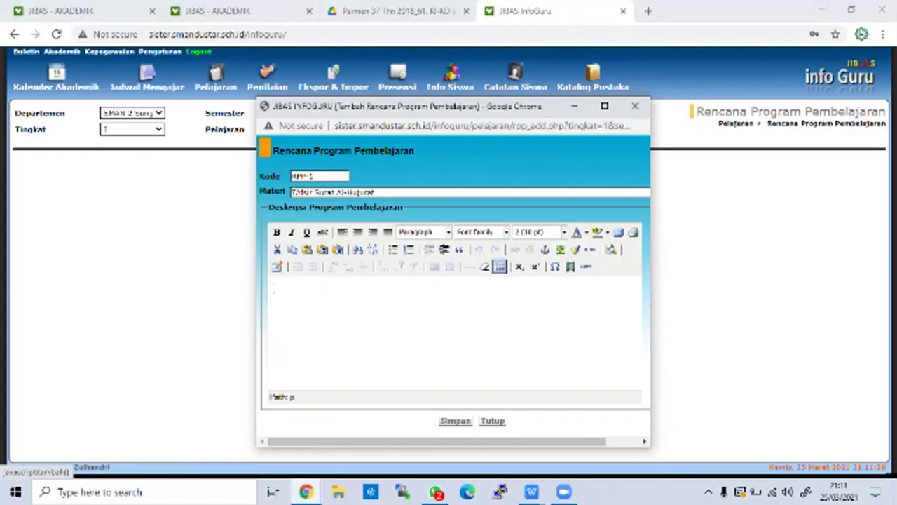
pyautogui.click(329, 192)
pyautogui.hotkey('ctrl', 'a')
pyautogui.write('a')
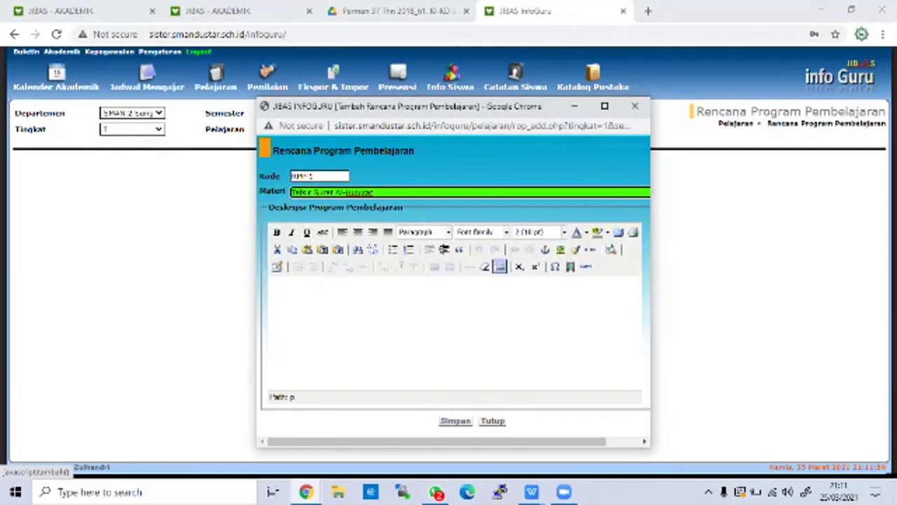
pyautogui.click(456, 420)
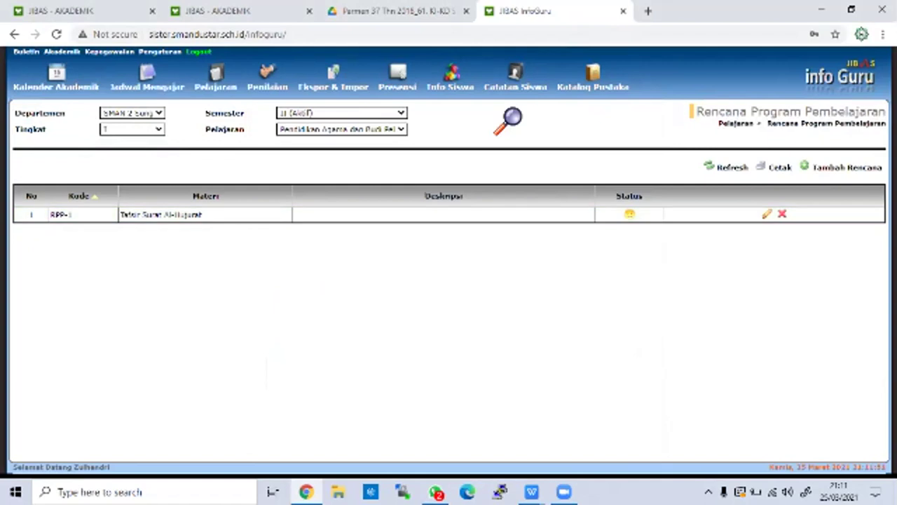
# Return to Penilaian Pelajaran for class X IPA and start a new grade entry for Pengetahuan KD 3.6
pyautogui.click(267, 77)
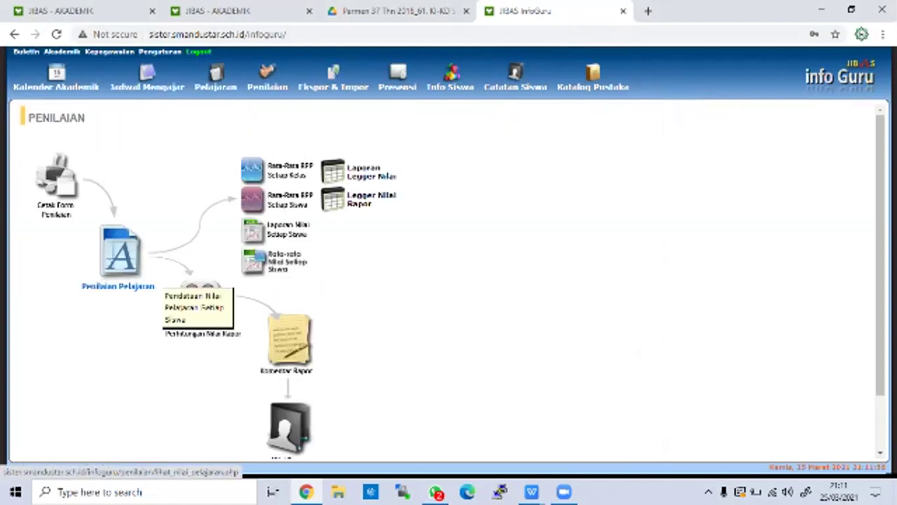
pyautogui.click(149, 284)
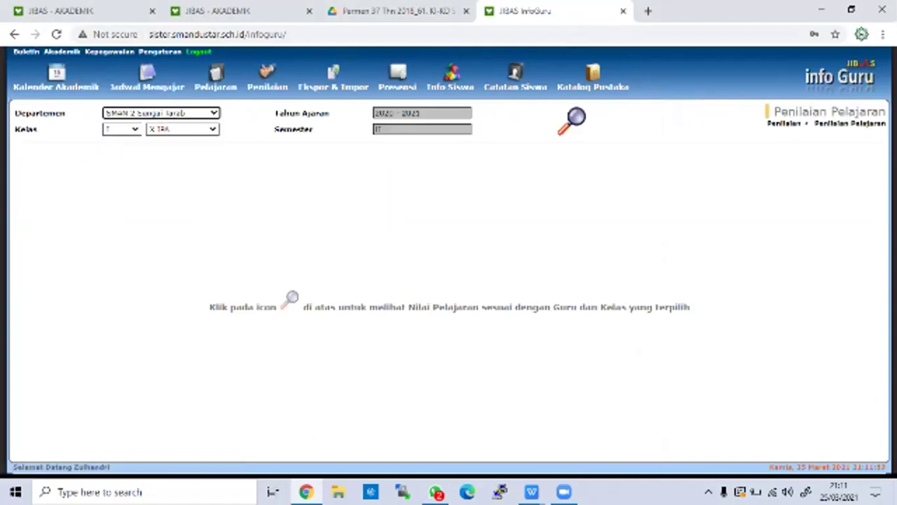
pyautogui.click(572, 119)
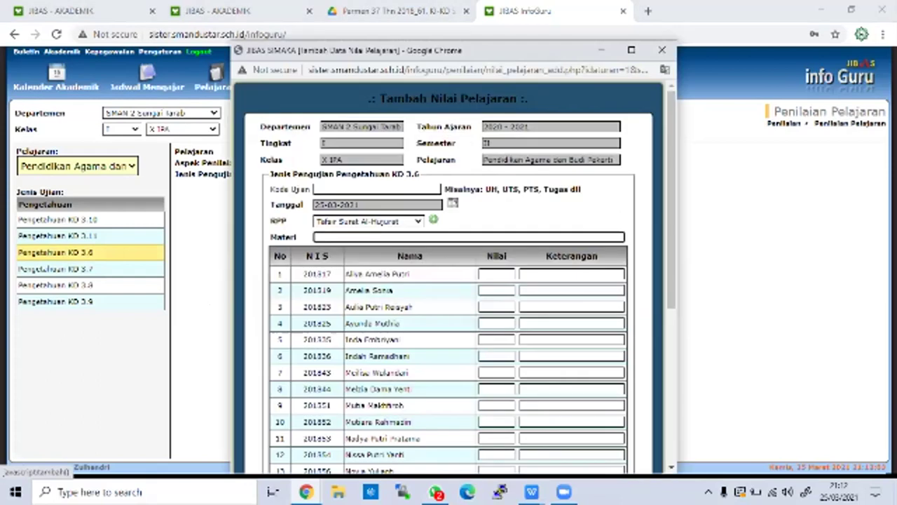
# Set the grade entry's Kode Ujian to uh1 and pick a January 2021 date for Tanggal
pyautogui.click(377, 189)
pyautogui.press('Down')
pyautogui.press('Down')
pyautogui.press('Down')
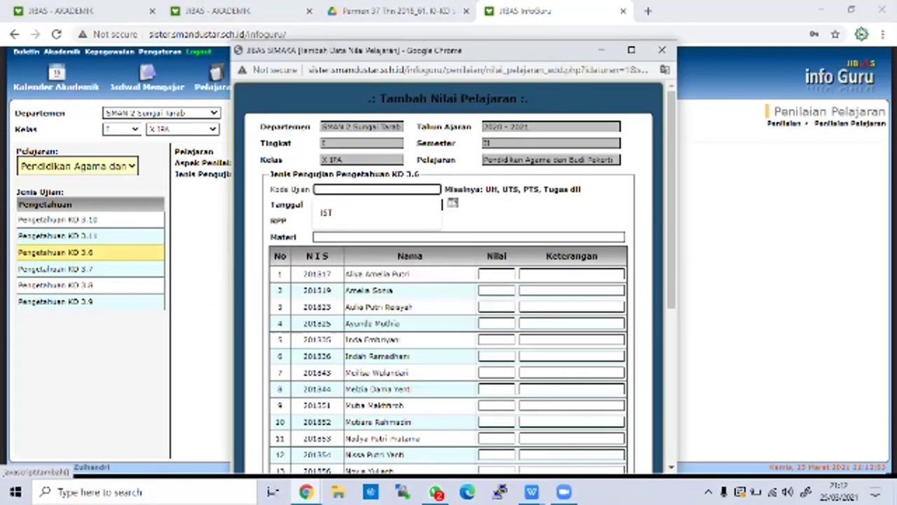
pyautogui.write('UH')
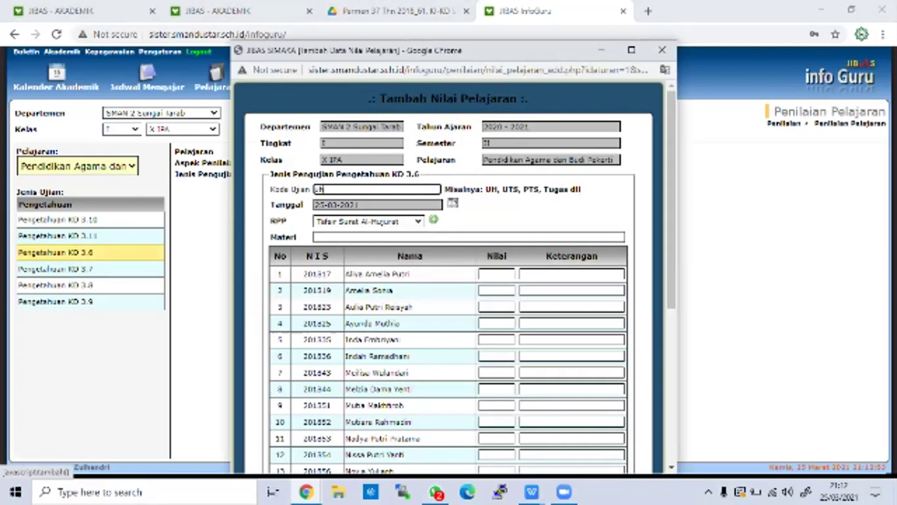
pyautogui.write('1')
pyautogui.press('Tab')
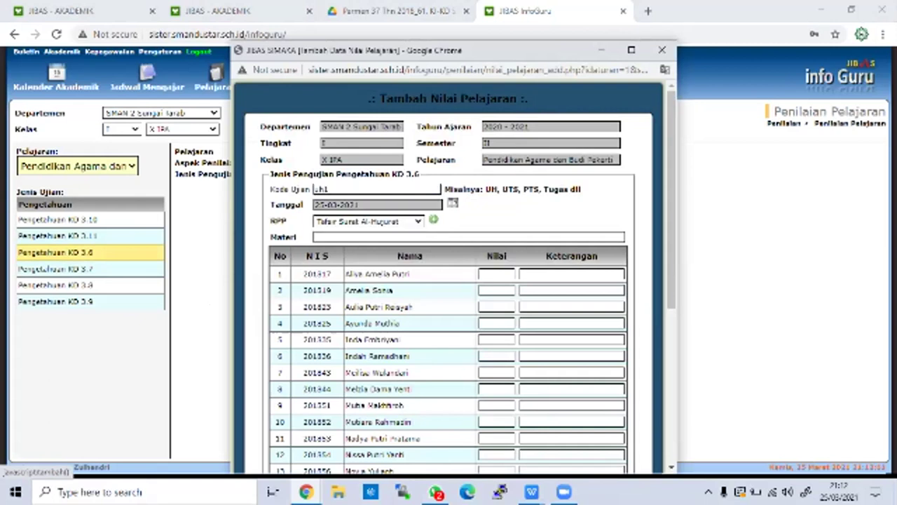
pyautogui.click(452, 203)
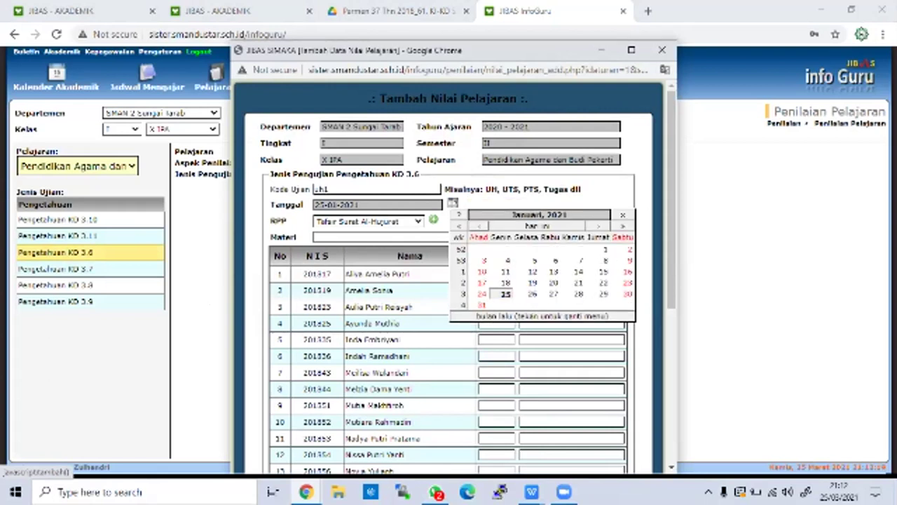
pyautogui.click(578, 260)
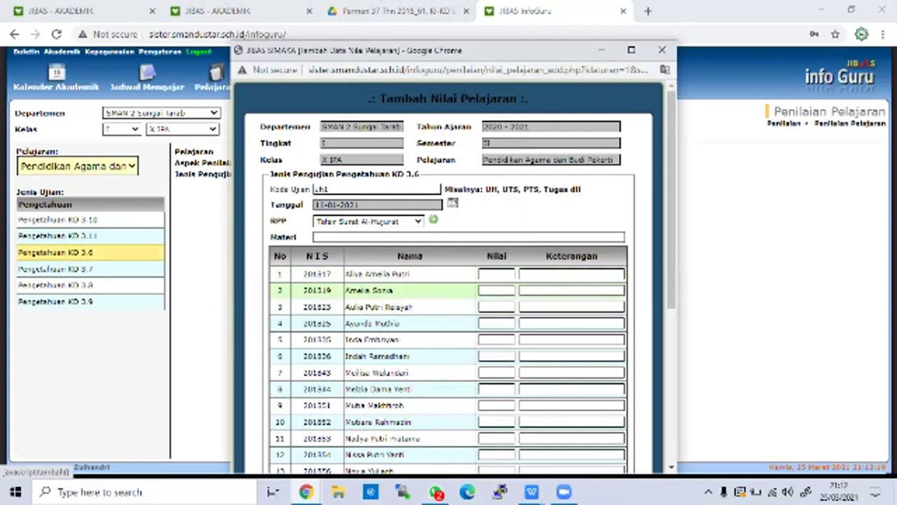
# Keep Tafsir Surat Al-Hujurat as the grade entry's RPP and enter "TAfsir Surat Alhujrat" as its Materi
pyautogui.click(368, 220)
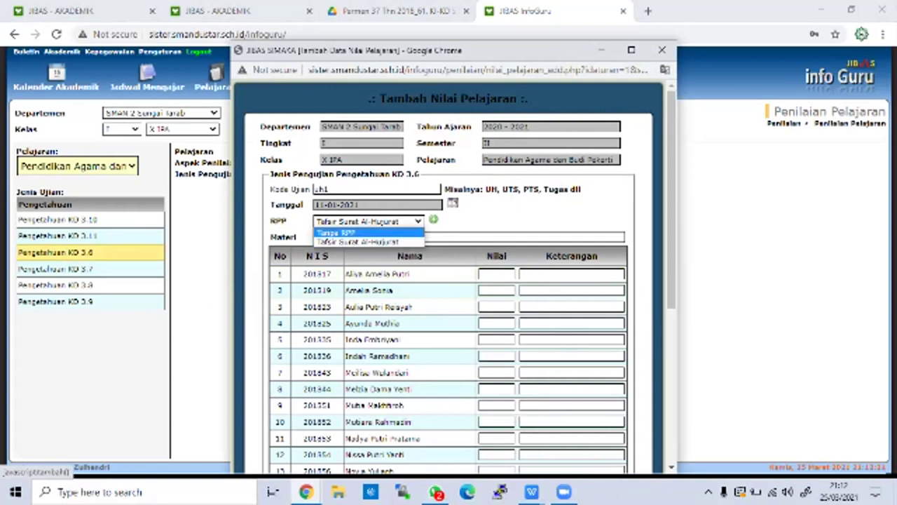
pyautogui.press('Return')
pyautogui.press('Tab')
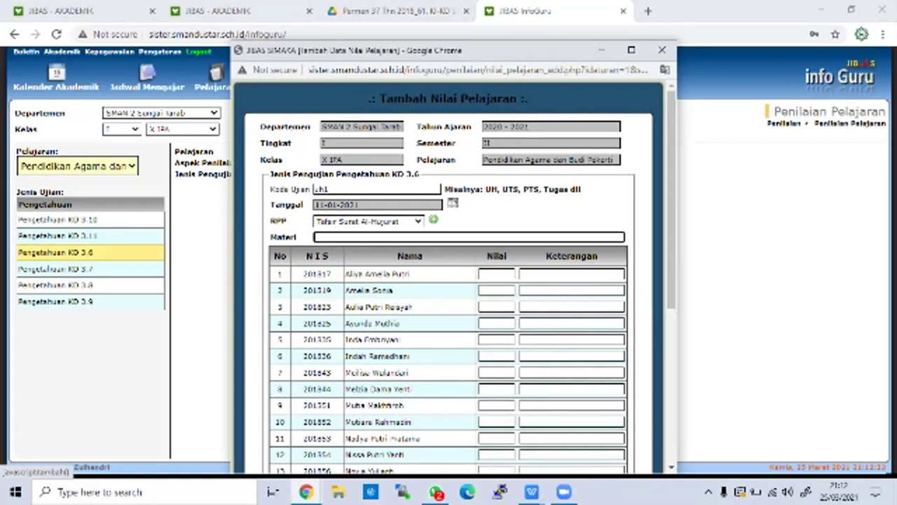
pyautogui.write('Tafsir Surat Al-Hujura')
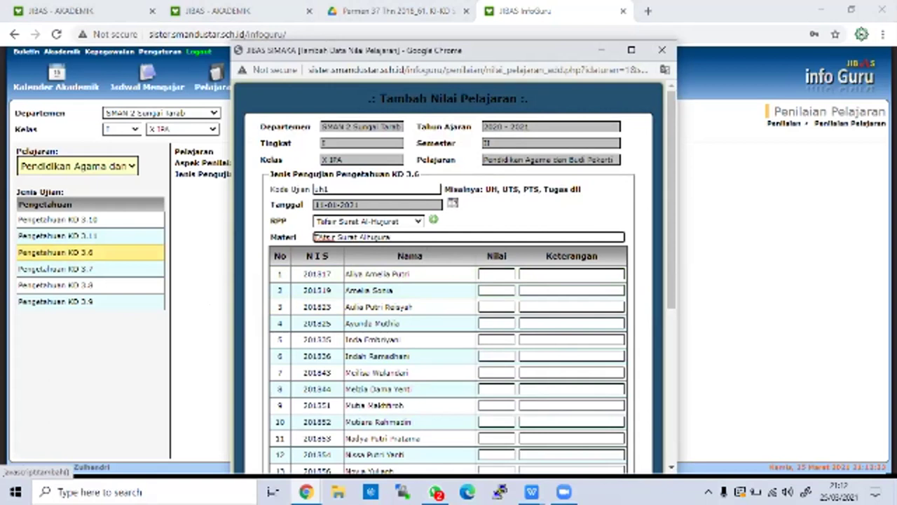
pyautogui.press('BackSpace')
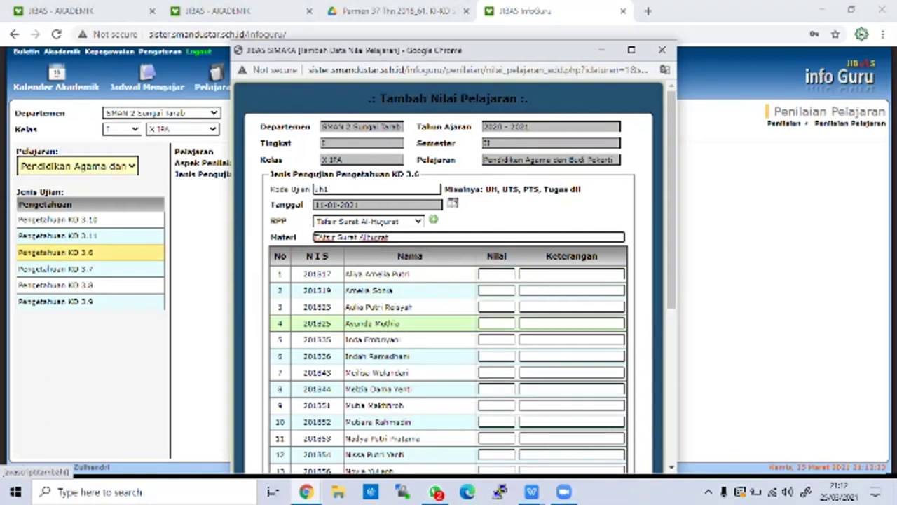
pyautogui.scroll(-5, 421, 323)
pyautogui.scroll(5, 421, 316)
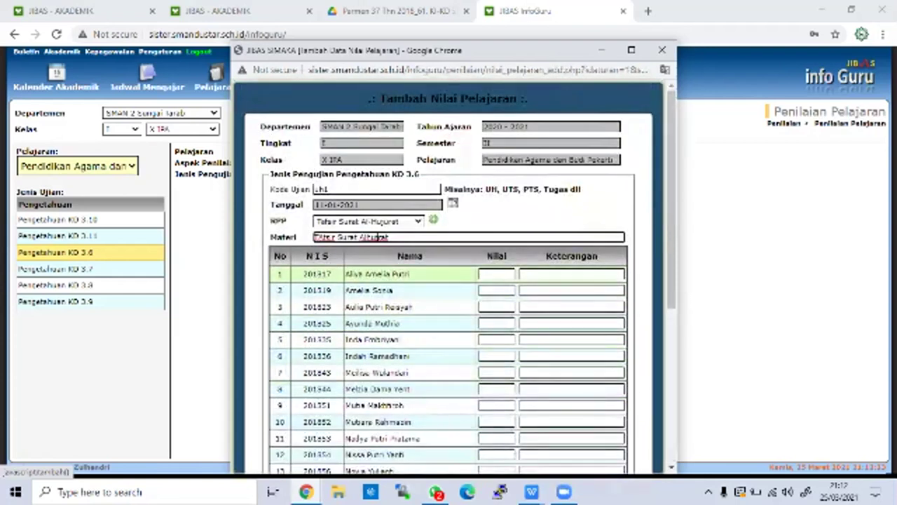
pyautogui.press('Tab')
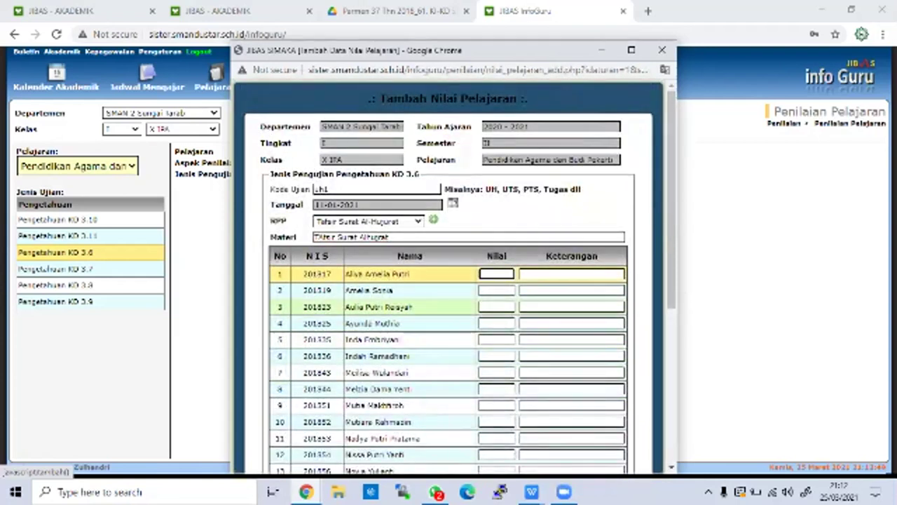
# Enter a Nilai of 80 for the students in rows 1 to 4
pyautogui.write('80')
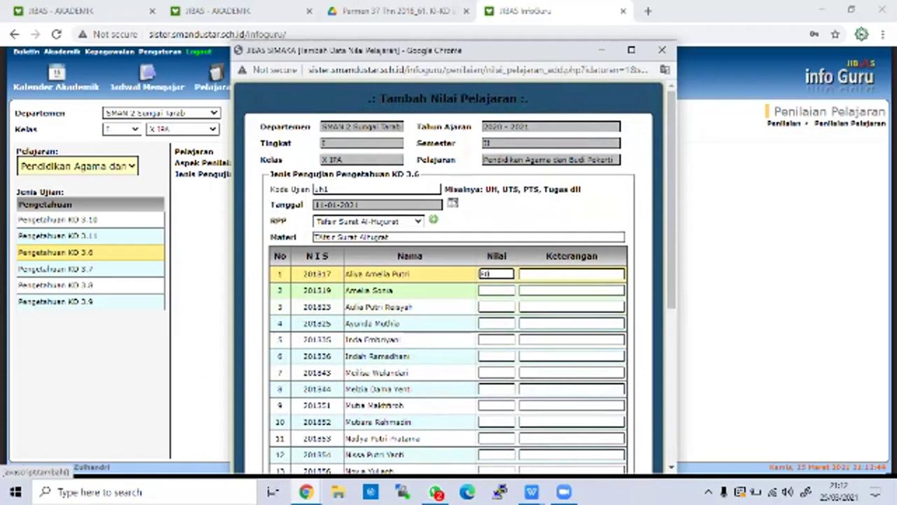
pyautogui.doubleClick(489, 274)
pyautogui.moveTo(485, 274); pyautogui.dragTo(493, 283)
pyautogui.hotkey('ctrl', 'c')
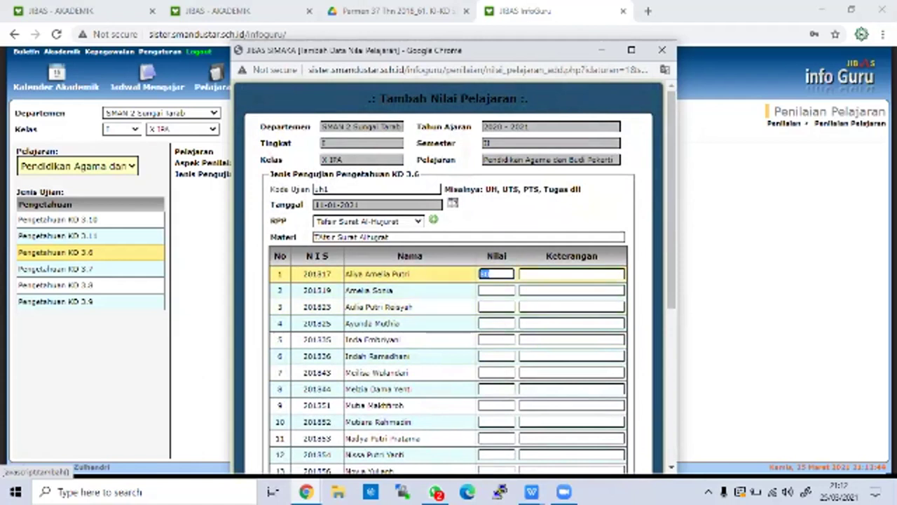
pyautogui.click(496, 290)
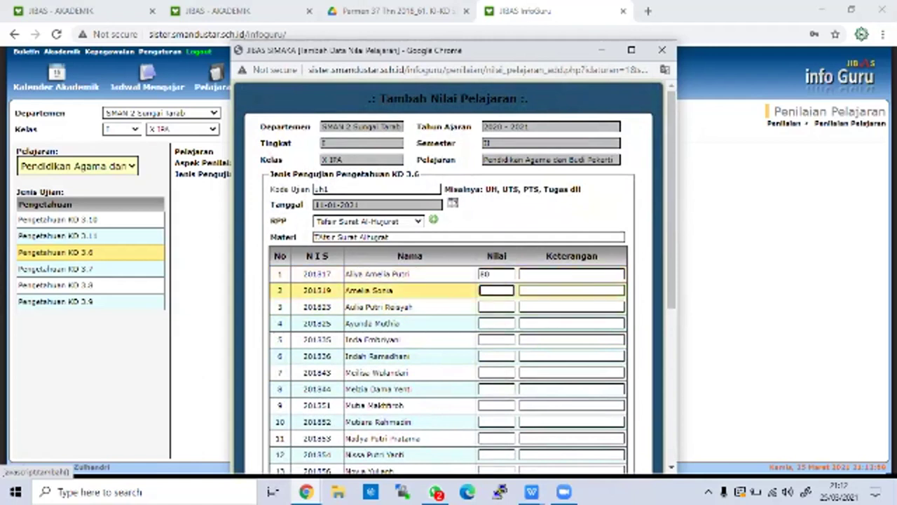
pyautogui.hotkey('ctrl', 'v')
pyautogui.scroll(-4, 454, 277)
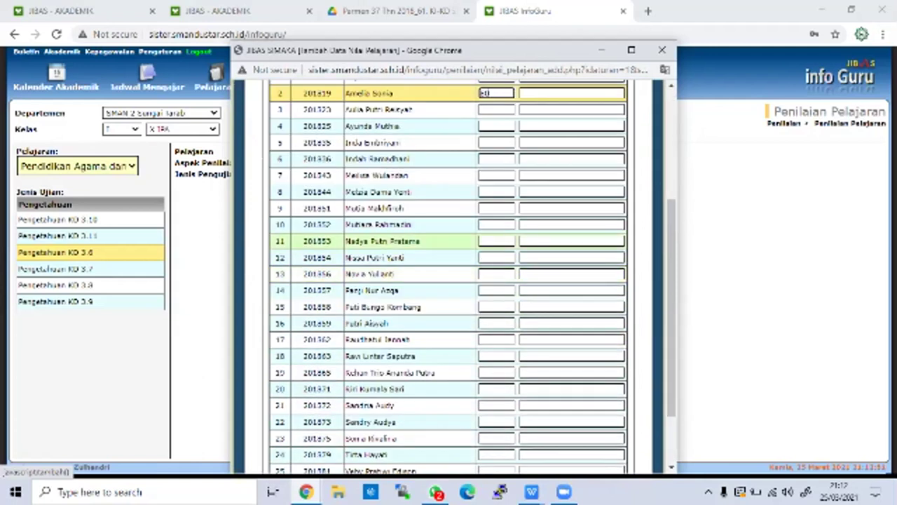
pyautogui.scroll(3, 454, 277)
pyautogui.click(496, 241)
pyautogui.hotkey('ctrl', 'v')
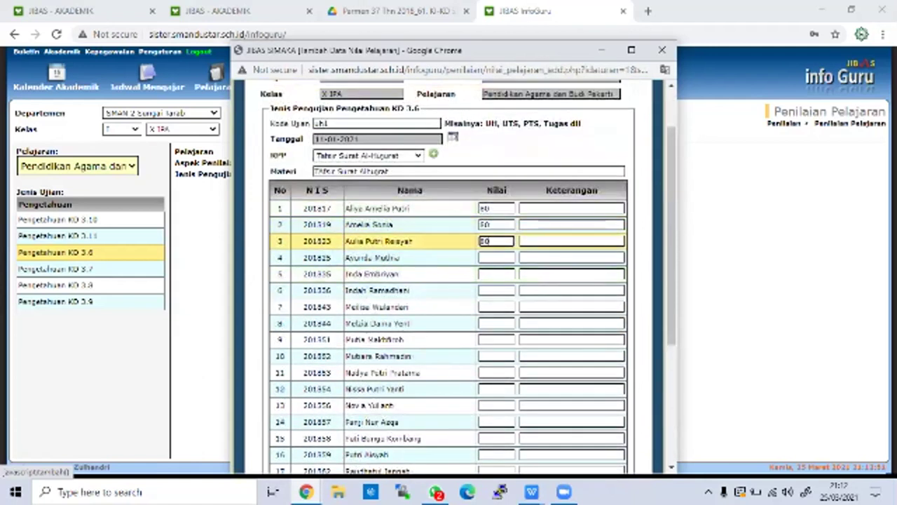
pyautogui.click(496, 257)
pyautogui.hotkey('ctrl', 'v')
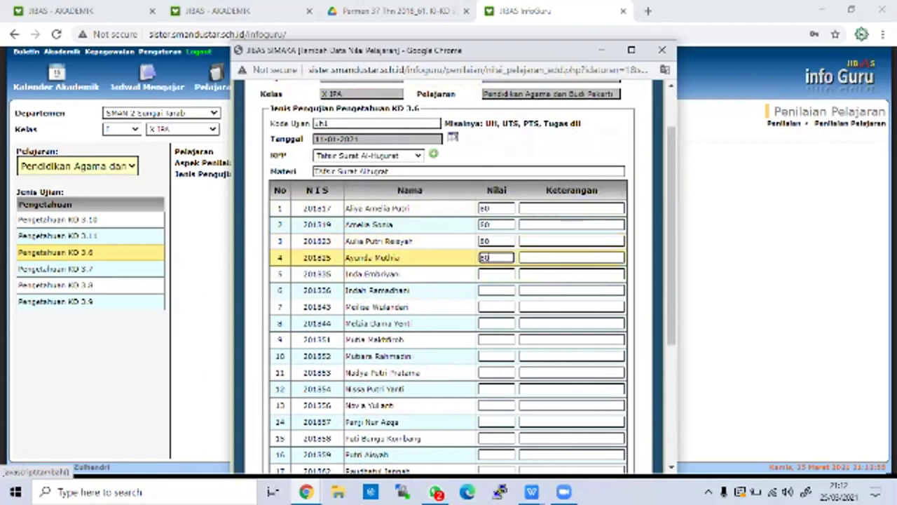
# Fill in a Nilai of 80 for the students in rows 15 to 18
pyautogui.scroll(-1, 421, 287)
pyautogui.scroll(-2, 496, 280)
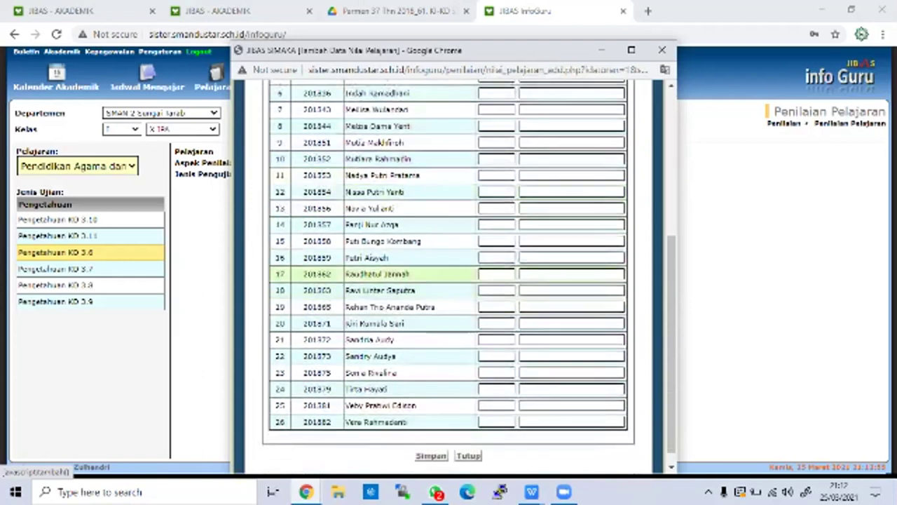
pyautogui.click(496, 241)
pyautogui.hotkey('ctrl', 'v')
pyautogui.click(496, 257)
pyautogui.hotkey('ctrl', 'v')
pyautogui.click(496, 274)
pyautogui.hotkey('ctrl', 'v')
pyautogui.click(497, 290)
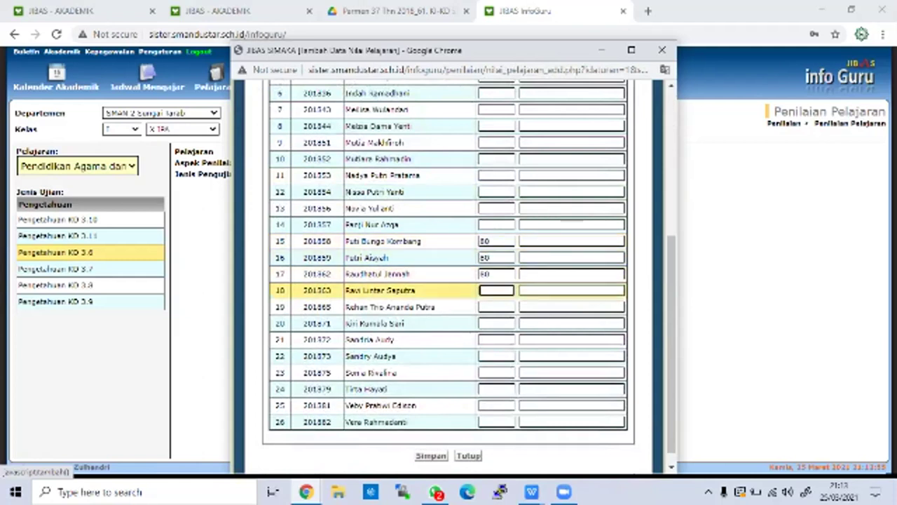
pyautogui.hotkey('ctrl', 'v')
# Enter a Nilai of 80 for the remaining students at the end of the list, rows 19 to 26
pyautogui.click(496, 307)
pyautogui.write('80')
pyautogui.press('Return')
pyautogui.write('80')
pyautogui.press('Return')
pyautogui.write('80')
pyautogui.press('Return')
pyautogui.write('80')
pyautogui.press('Return')
pyautogui.write('80')
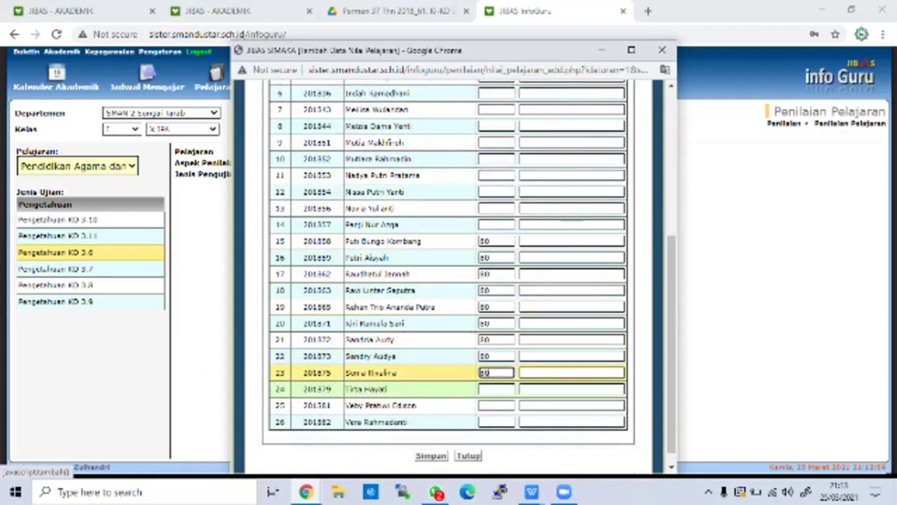
pyautogui.press('Return')
pyautogui.write('80')
pyautogui.press('Return')
pyautogui.write('80')
pyautogui.press('Return')
pyautogui.write('80')
pyautogui.moveTo(517, 407); pyautogui.dragTo(517, 312)
# Enter a Nilai of 80 for the students in rows 6 to 13, leaving row 5 blank
pyautogui.scroll(3, 517, 307)
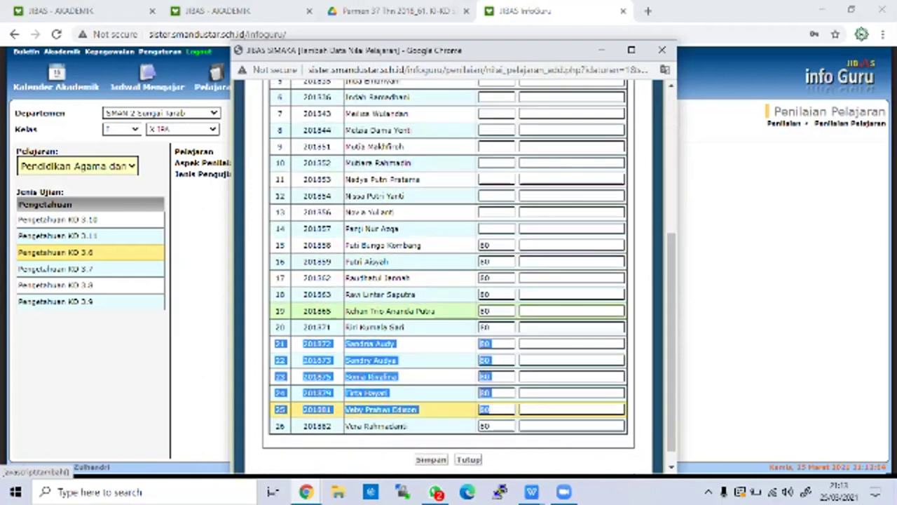
pyautogui.click(496, 290)
pyautogui.write('80')
pyautogui.click(496, 307)
pyautogui.write('80')
pyautogui.press('Return')
pyautogui.write('80')
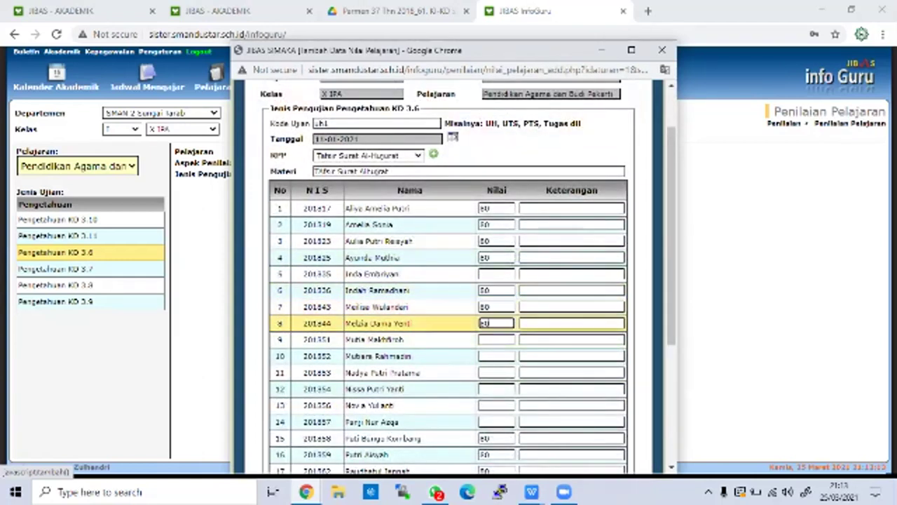
pyautogui.press('Return')
pyautogui.write('80')
pyautogui.press('Return')
pyautogui.write('80')
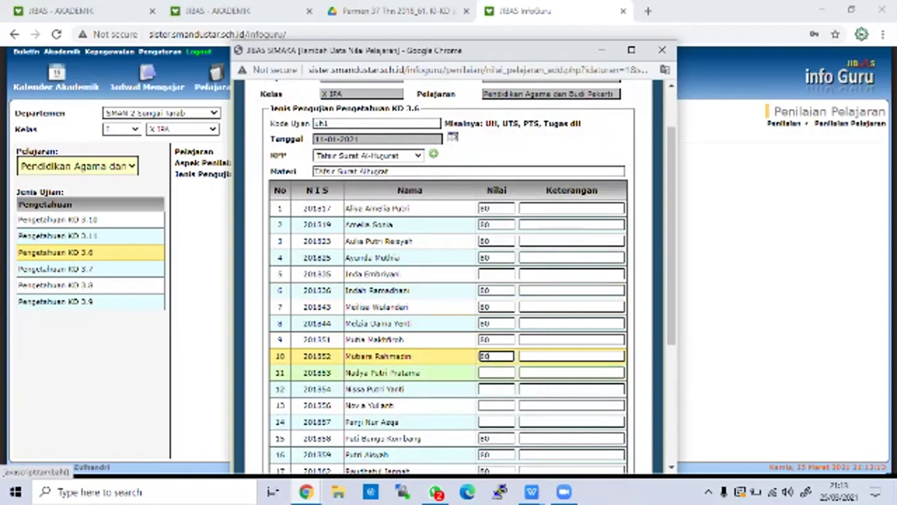
pyautogui.press('Return')
pyautogui.write('80')
pyautogui.press('Return')
pyautogui.write('80')
pyautogui.press('Return')
pyautogui.write('80')
# Try to save the grade entry with rows 5 and 14 left without a Nilai
pyautogui.scroll(-6, 452, 281)
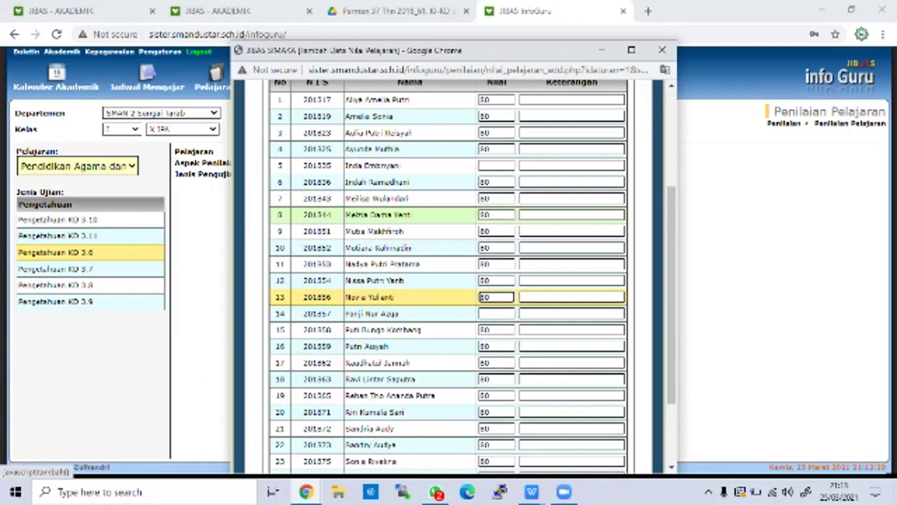
pyautogui.scroll(5, 452, 280)
pyautogui.scroll(-3, 452, 280)
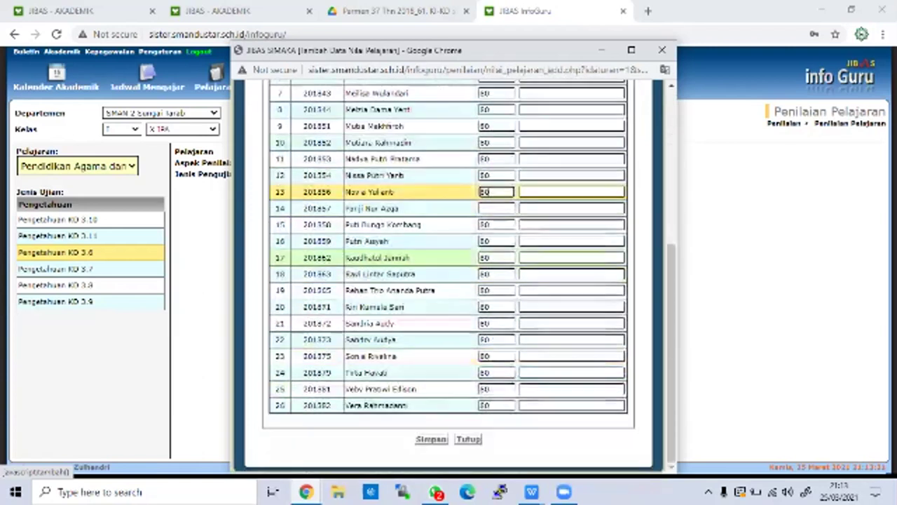
pyautogui.click(431, 438)
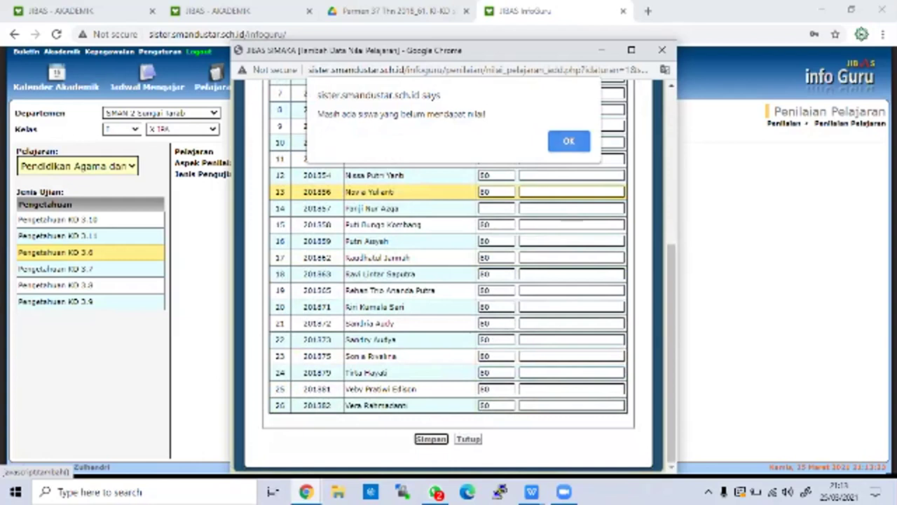
pyautogui.press('Return')
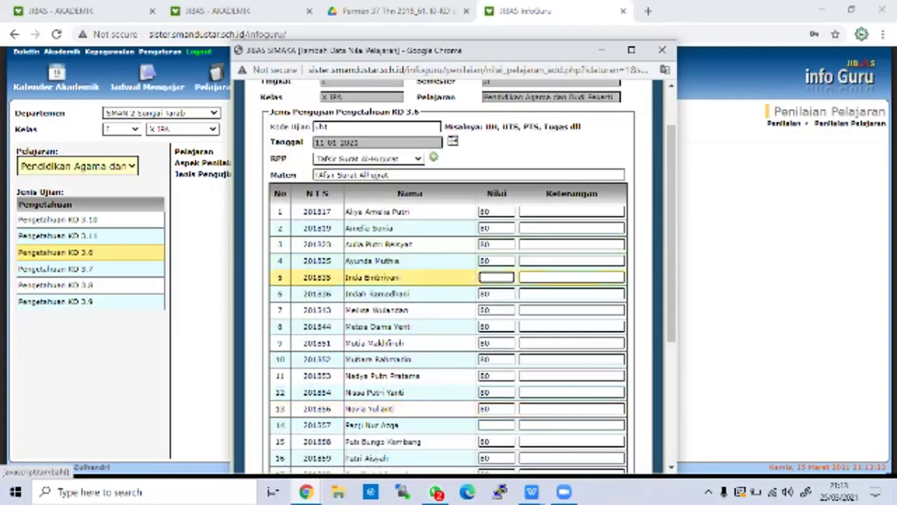
# Enter a Nilai of 0 for the students in rows 5 and 14
pyautogui.write('8')
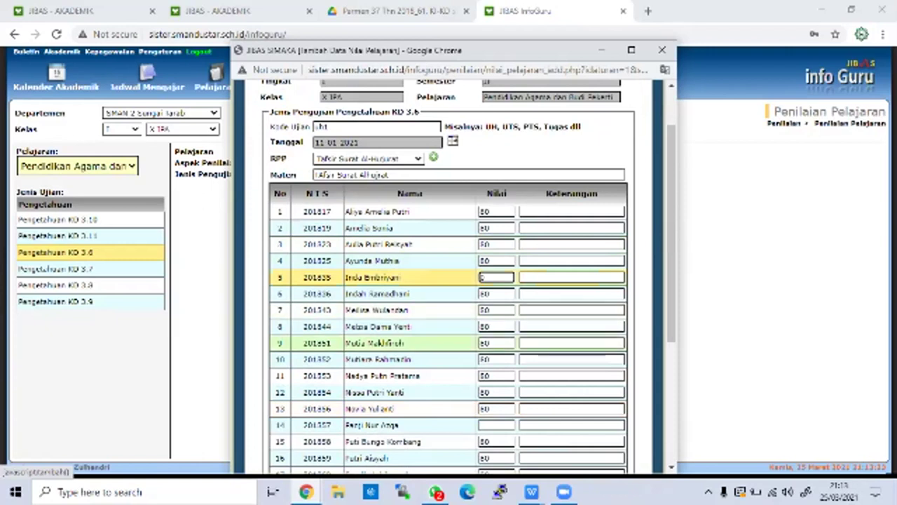
pyautogui.click(496, 425)
pyautogui.write('0')
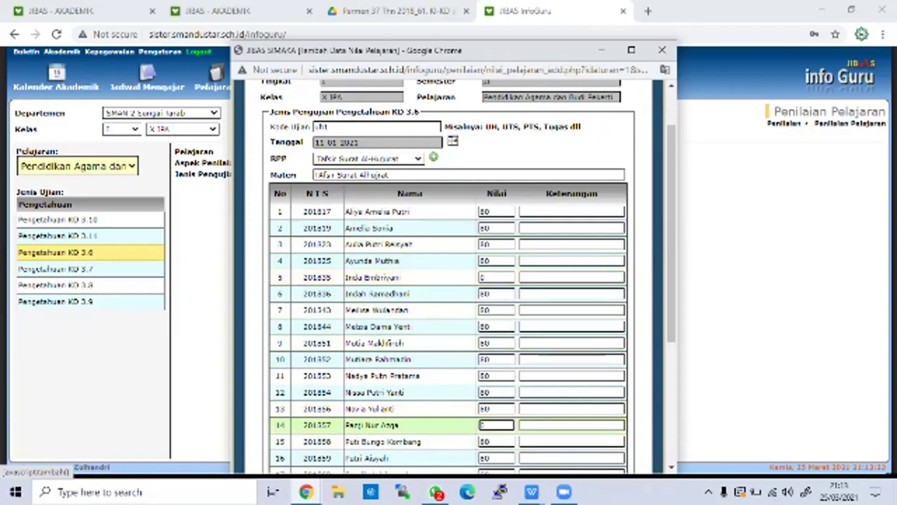
# Add "Belum Ujian" as the Keterangan for the students in rows 5 and 14, and save the grade entry
pyautogui.click(571, 277)
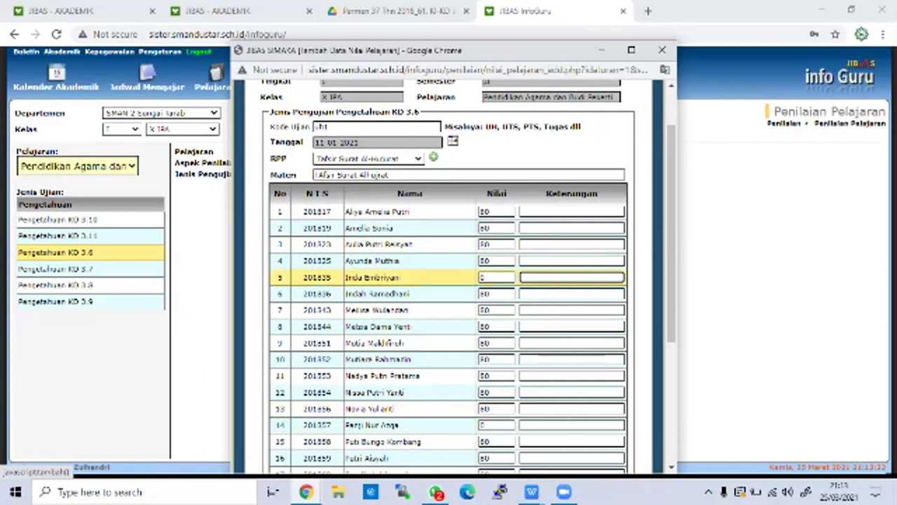
pyautogui.write('Belum Ujian')
pyautogui.moveTo(489, 50); pyautogui.dragTo(521, 240)
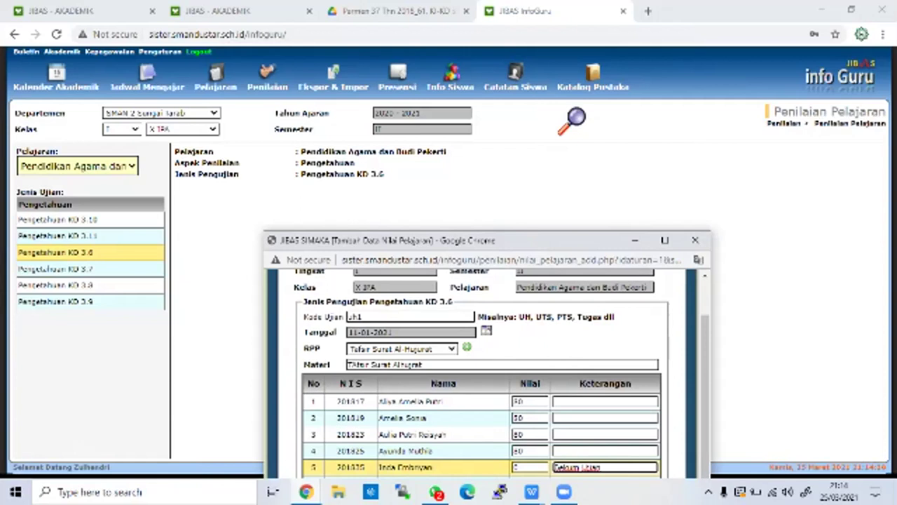
pyautogui.scroll(-4, 490, 372)
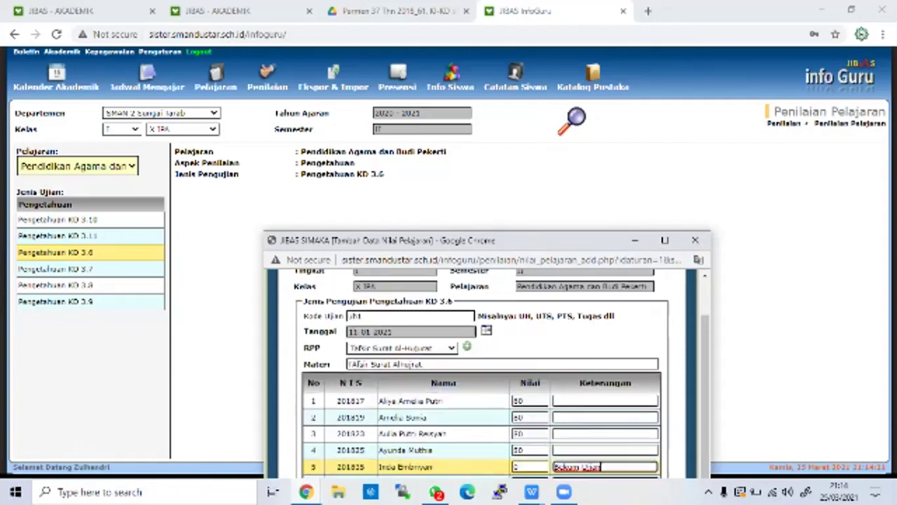
pyautogui.click(527, 397)
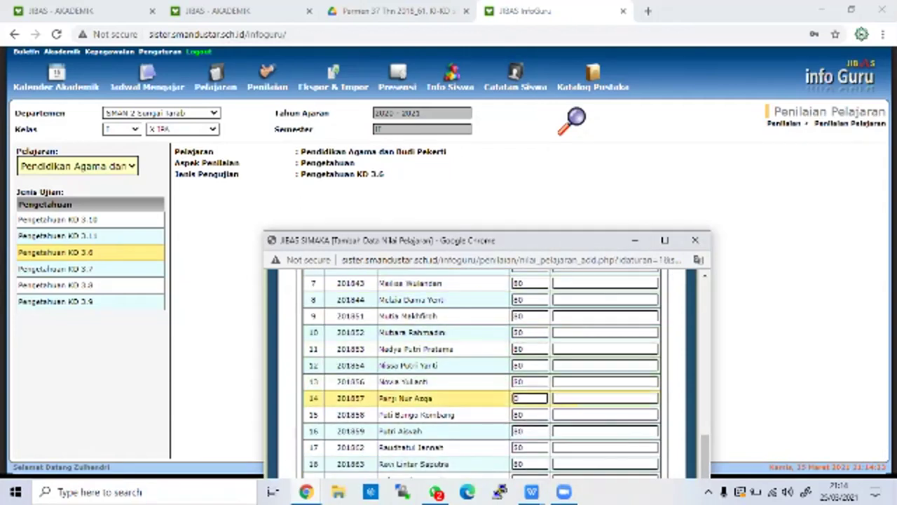
pyautogui.press('Tab')
pyautogui.write('Be')
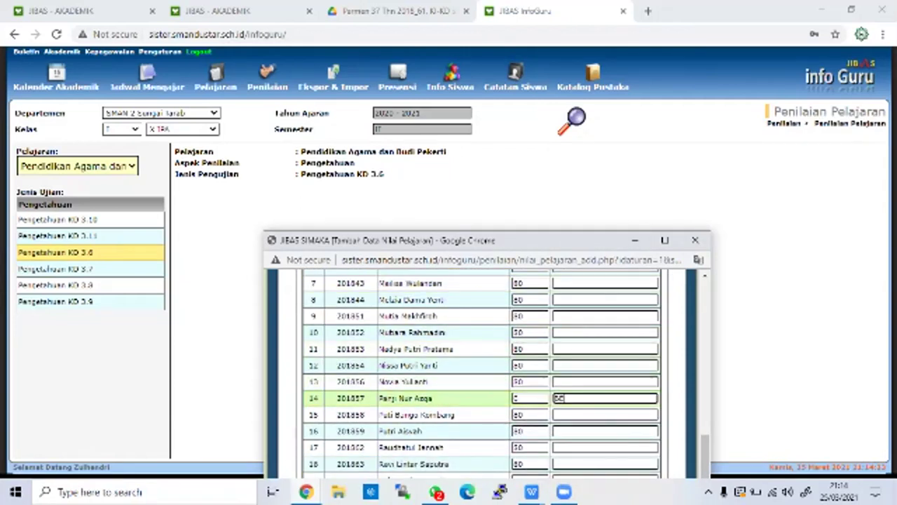
pyautogui.write('lum Ujian')
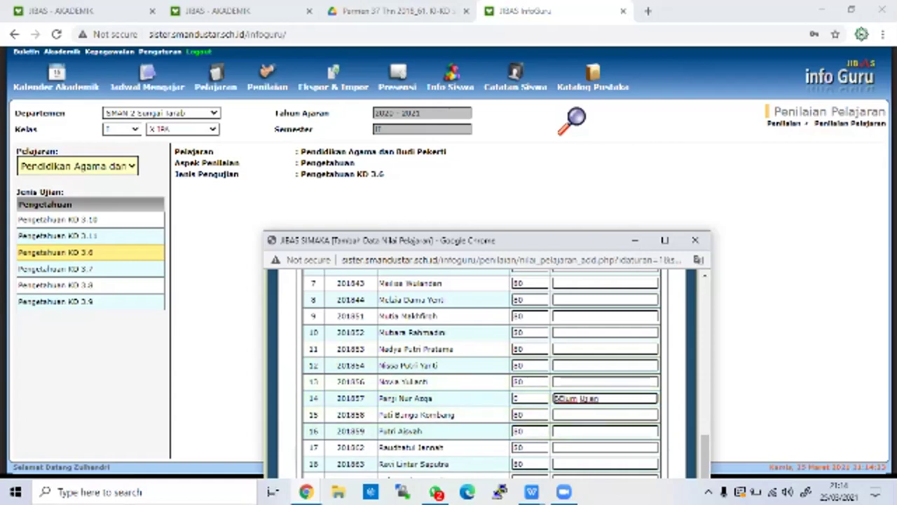
pyautogui.moveTo(455, 240); pyautogui.dragTo(498, 19)
pyautogui.click(505, 408)
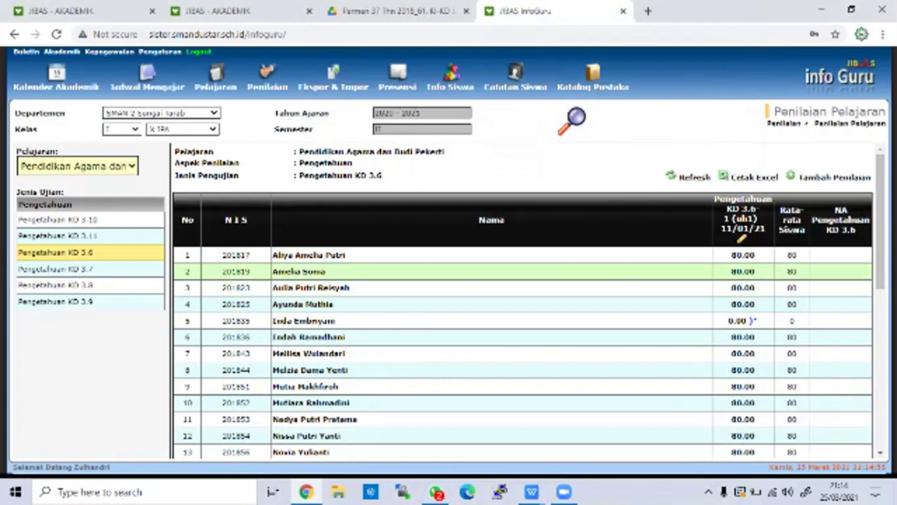
# Review the saved uh1 grades for Pengetahuan KD 3.6 across the whole class list
pyautogui.scroll(-3, 743, 235)
pyautogui.scroll(-3, 743, 235)
pyautogui.scroll(6, 743, 234)
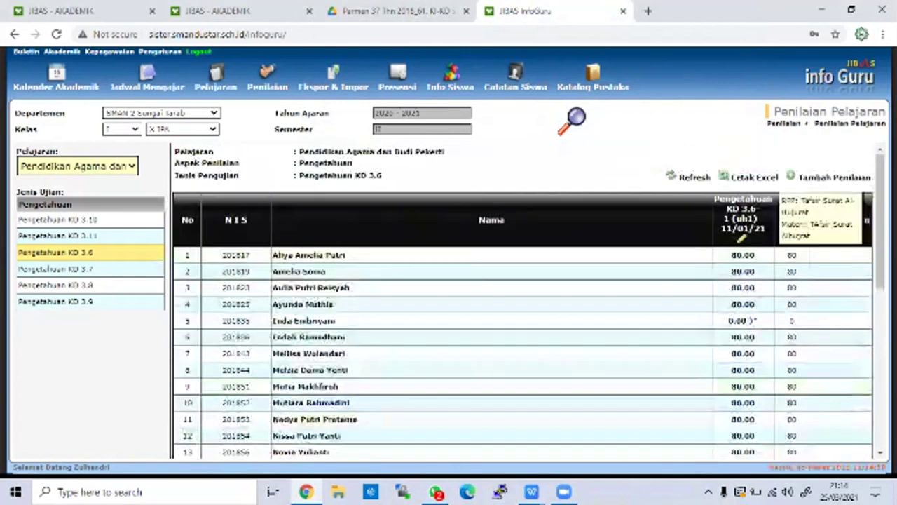
pyautogui.scroll(-5, 743, 235)
pyautogui.scroll(-4, 526, 302)
pyautogui.scroll(8, 526, 301)
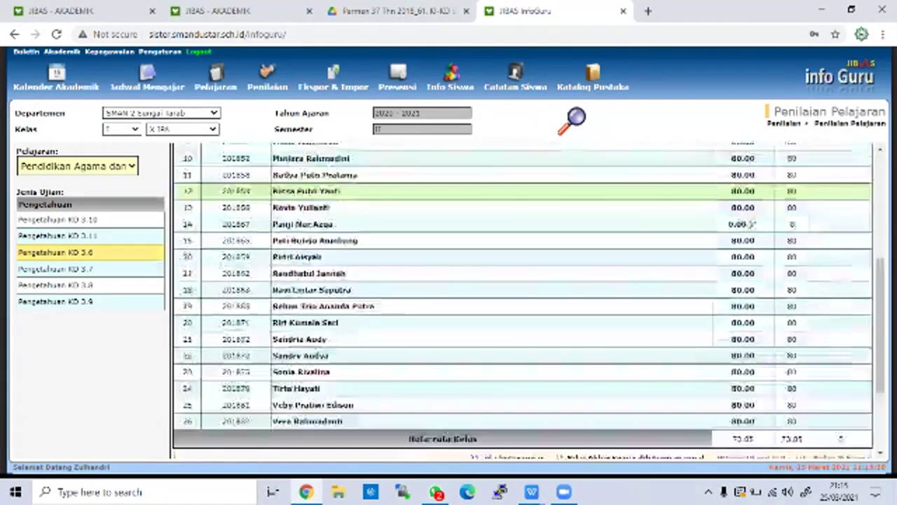
# Include the Pengetahuan KD 3.6-1 assessment in the automatic final-grade calculation
pyautogui.scroll(-6, 526, 302)
pyautogui.scroll(-3, 526, 302)
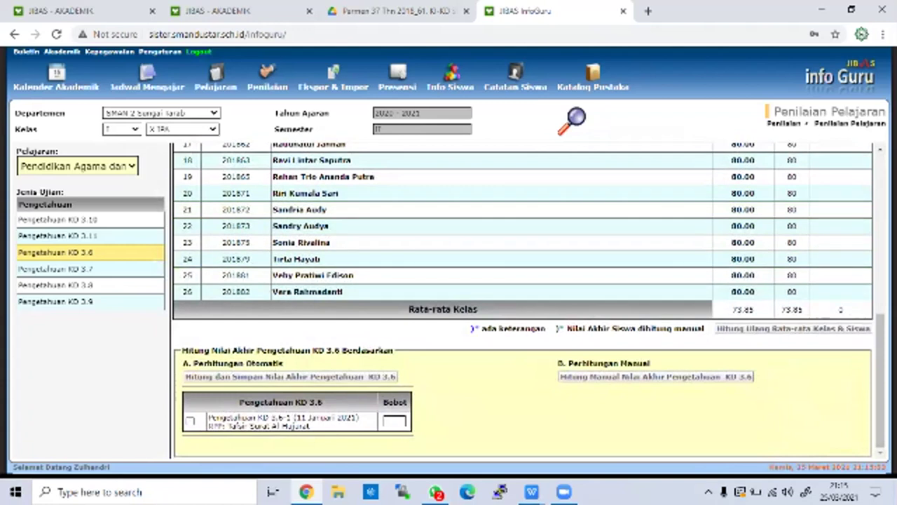
pyautogui.click(190, 420)
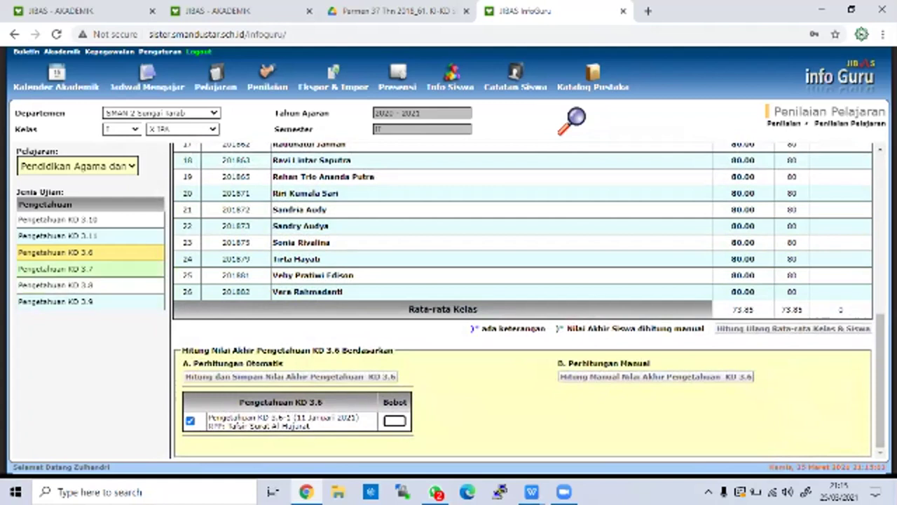
# Look through the grade pages of the other Pengetahuan KD entries under Jenis Ujian, ending with KD 3.9
pyautogui.click(56, 235)
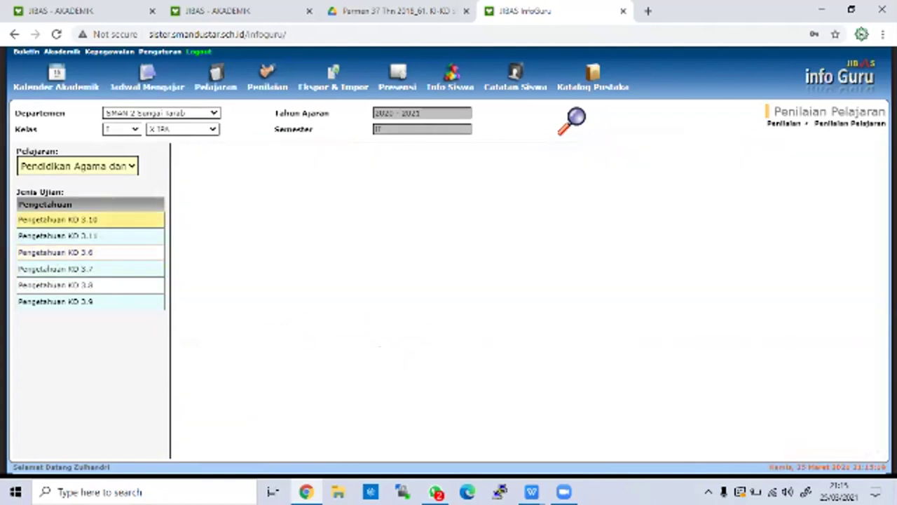
pyautogui.click(56, 252)
pyautogui.click(56, 269)
pyautogui.click(56, 285)
pyautogui.click(57, 301)
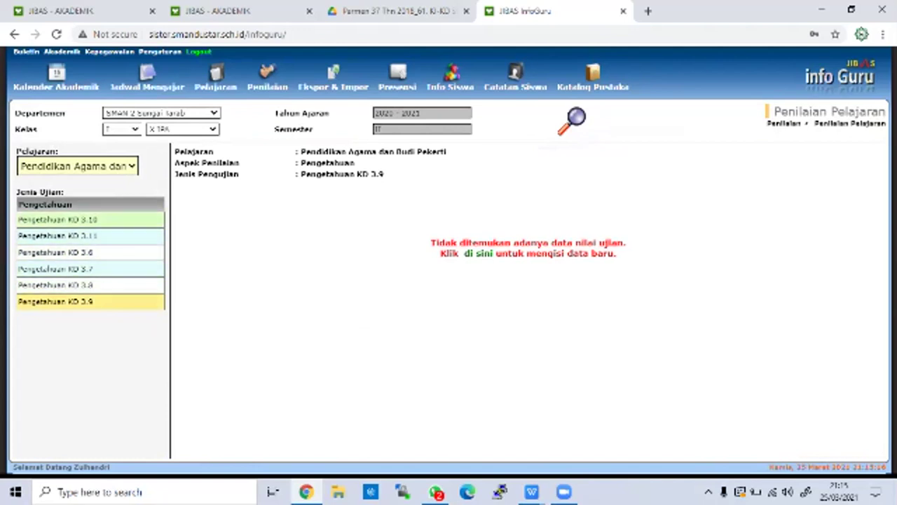
# Calculate and save the Pengetahuan KD 3.6 final grades automatically from assessment KD 3.6-1 with a Bobot of 100, and check the NA column
pyautogui.scroll(-5, 522, 301)
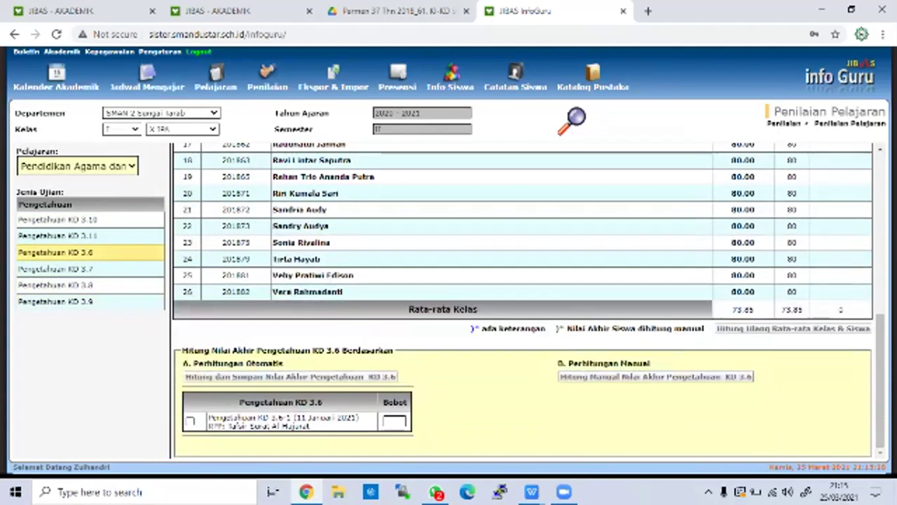
pyautogui.click(190, 421)
pyautogui.click(394, 421)
pyautogui.write('100')
pyautogui.scroll(10, 771, 301)
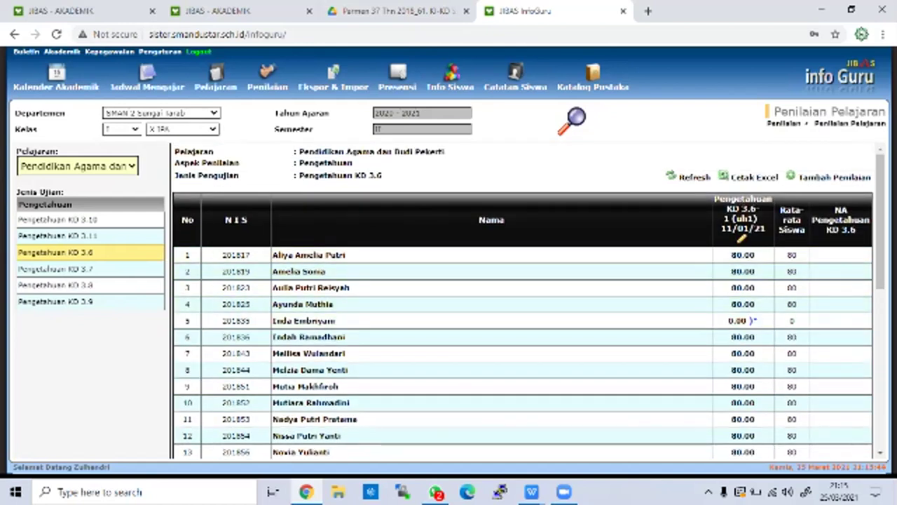
pyautogui.scroll(-10, 522, 301)
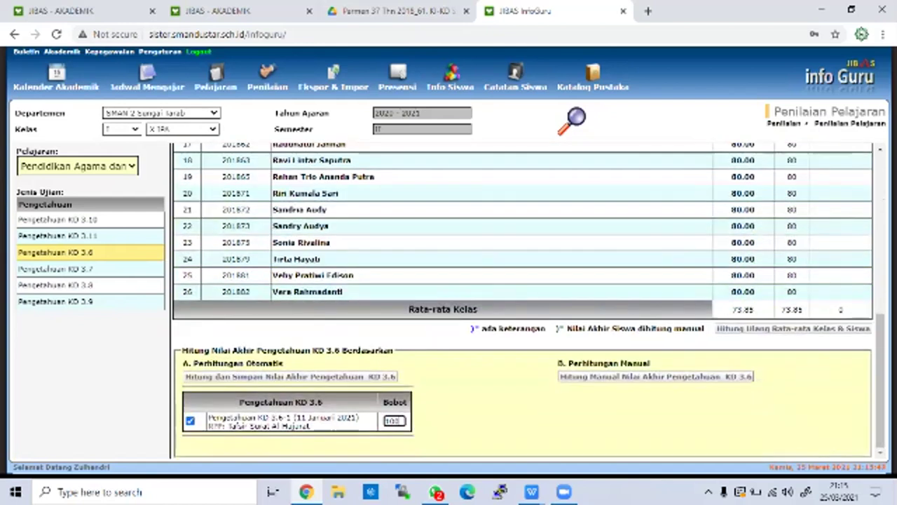
pyautogui.click(290, 377)
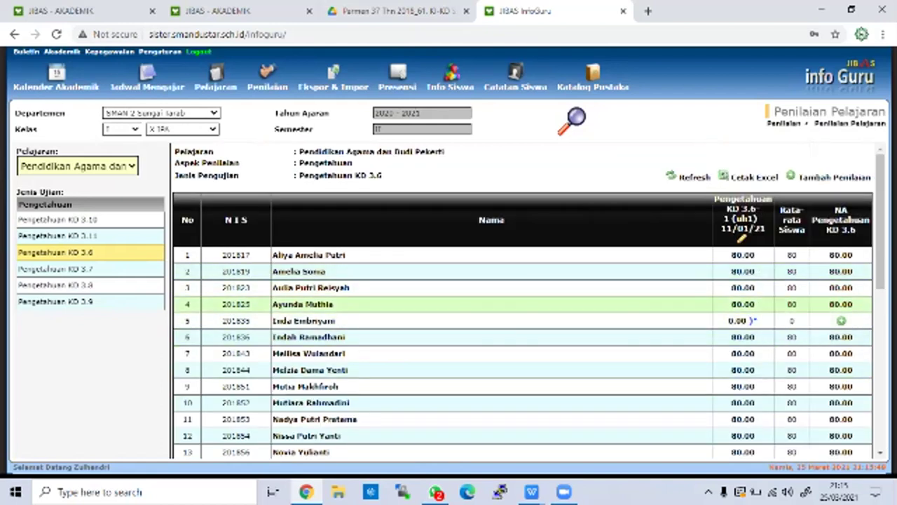
pyautogui.scroll(-5, 522, 304)
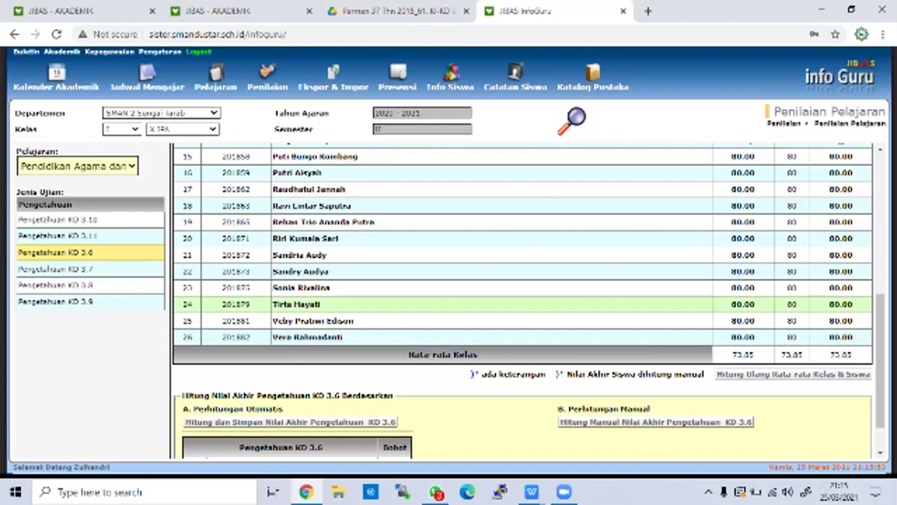
pyautogui.scroll(6, 522, 304)
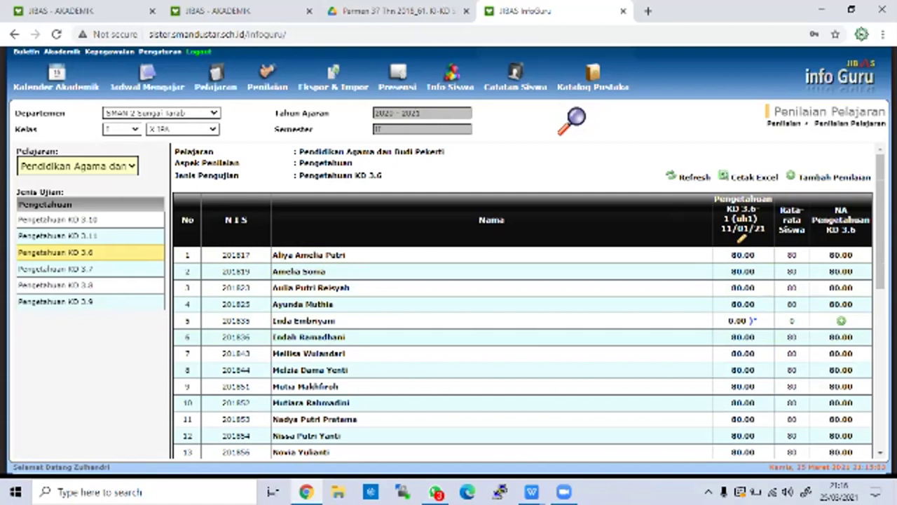
# Switch to JIBAS Akademik, open Penilaian Pelajaran for class X IPA, and choose the subject teacher as Guru
pyautogui.click(63, 11)
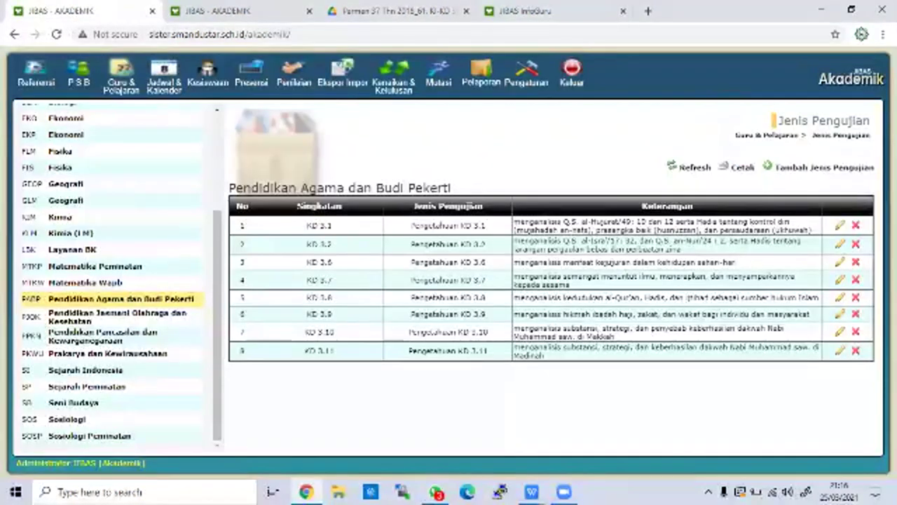
pyautogui.click(294, 73)
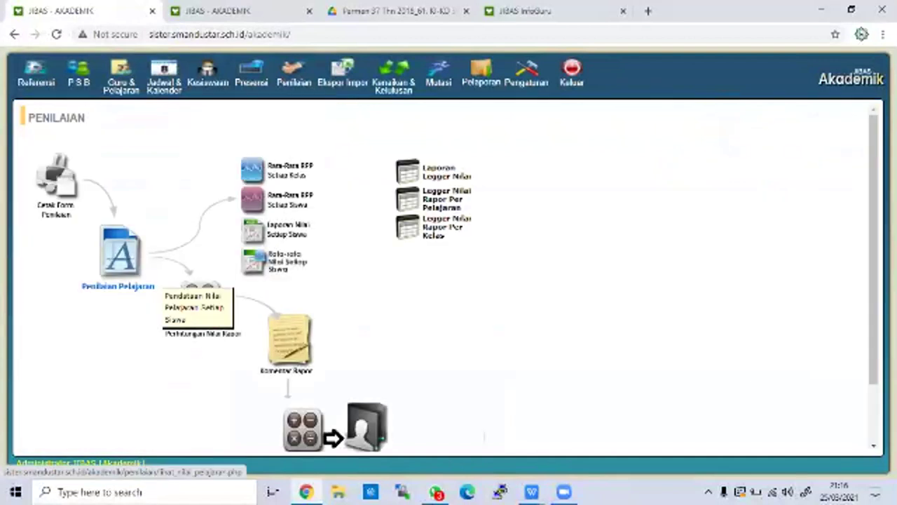
pyautogui.click(140, 284)
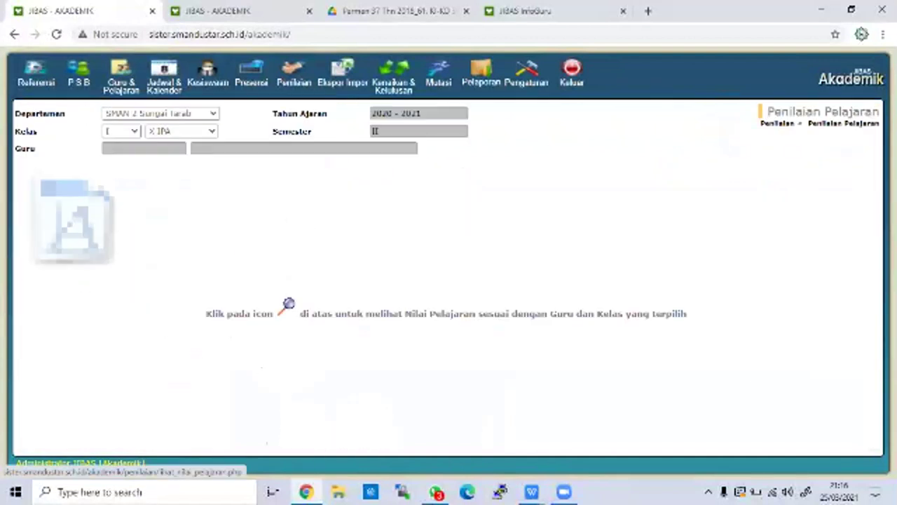
pyautogui.click(121, 131)
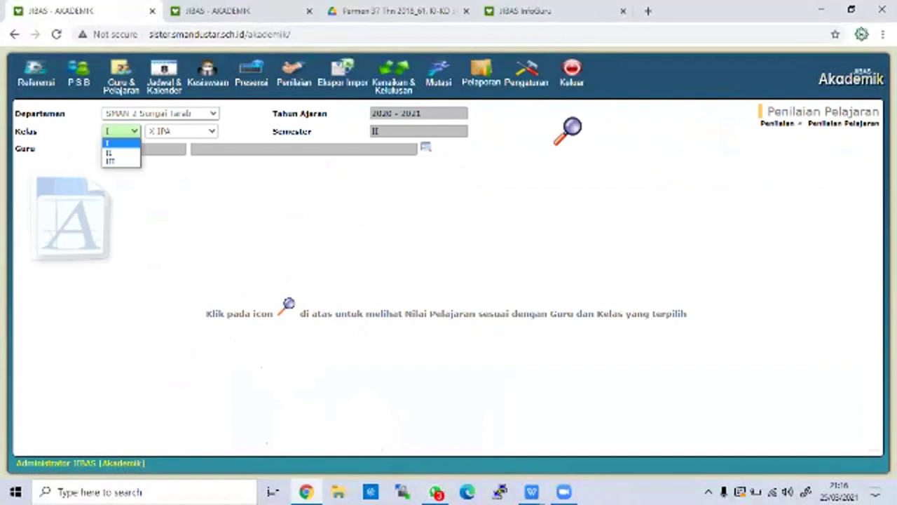
pyautogui.click(180, 132)
pyautogui.click(426, 147)
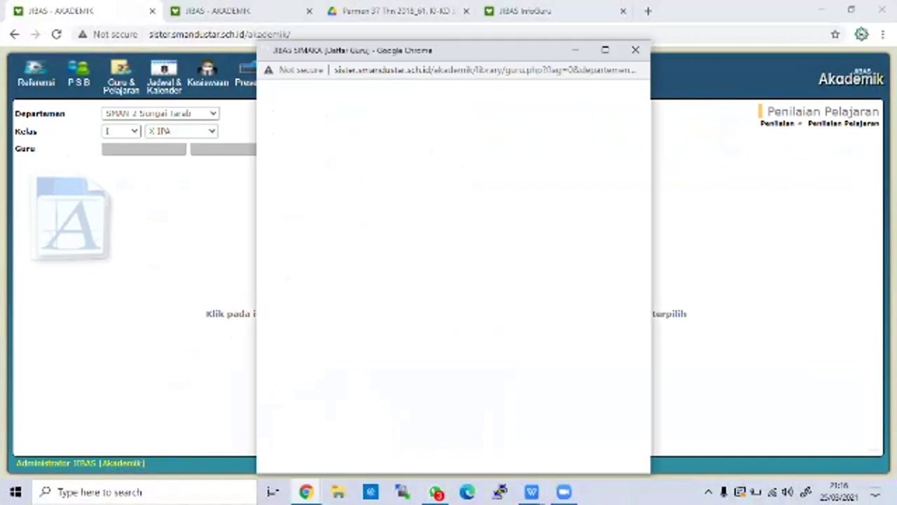
pyautogui.scroll(-5, 448, 280)
pyautogui.click(600, 430)
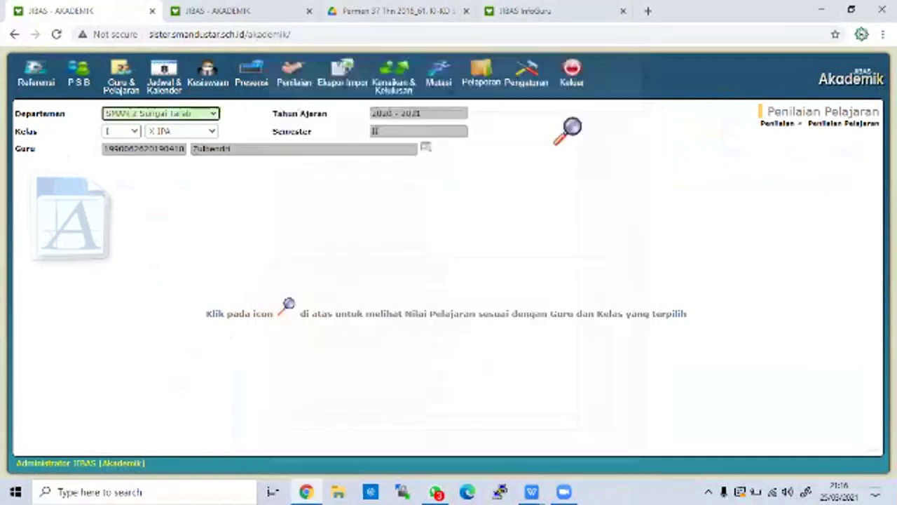
# Try to display class X IPA's subject grades for the chosen teacher
pyautogui.click(571, 130)
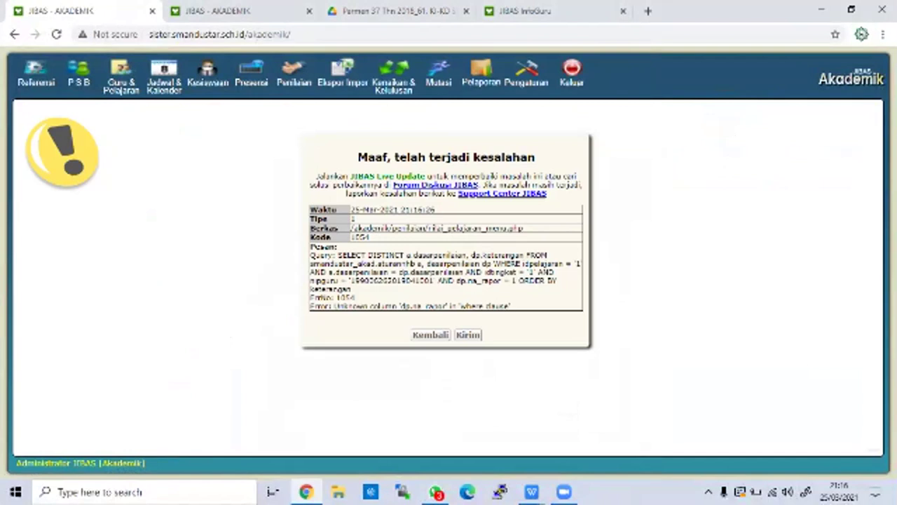
pyautogui.press('Tab')
pyautogui.press('Return')
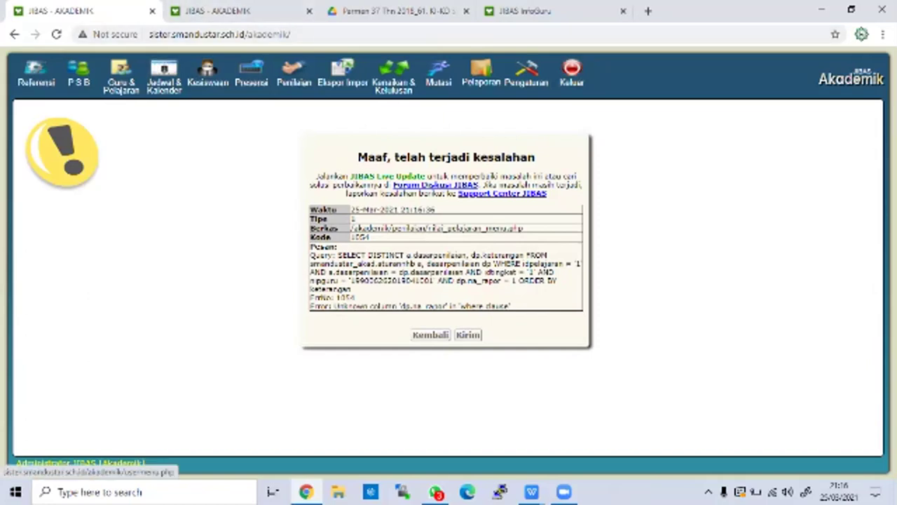
# Switch back to JIBAS InfoGuru and review class X IPA's Pengetahuan KD 3.6 grades and final grades
pyautogui.click(525, 11)
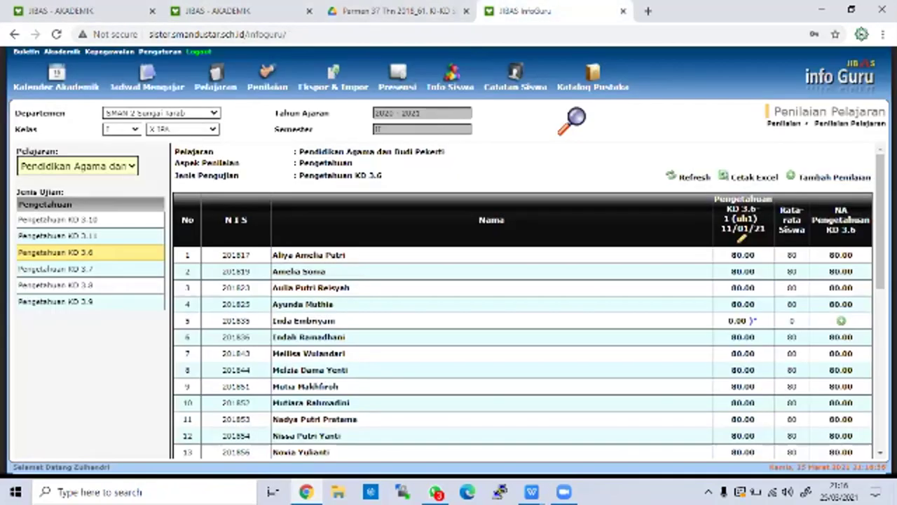
pyautogui.moveTo(755, 353); pyautogui.dragTo(787, 336)
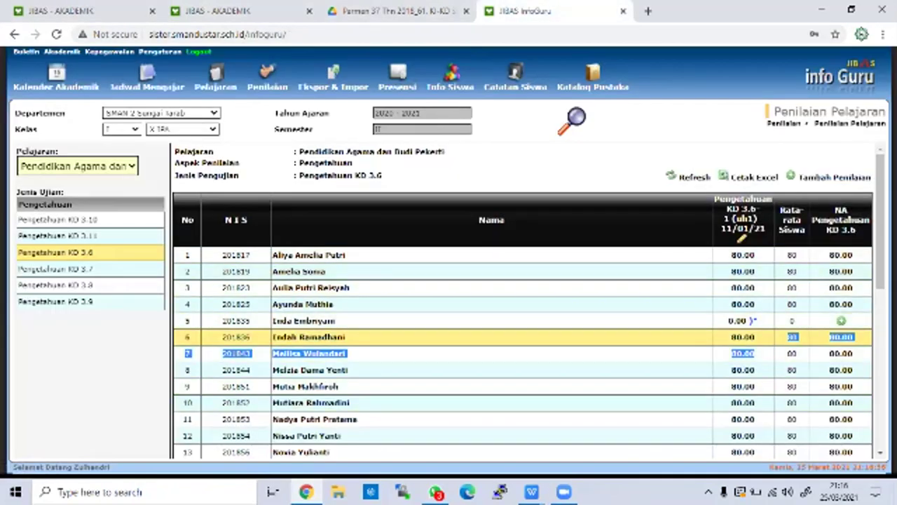
pyautogui.scroll(-3, 764, 309)
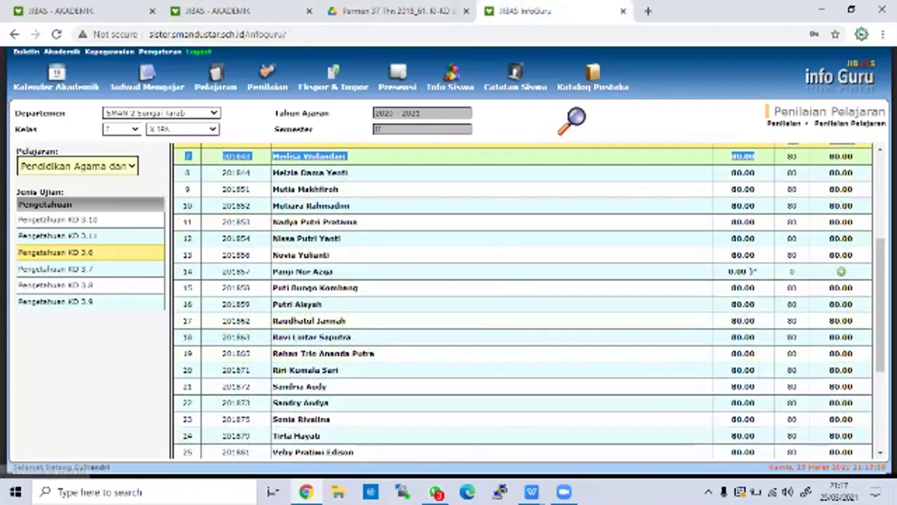
pyautogui.scroll(3, 778, 203)
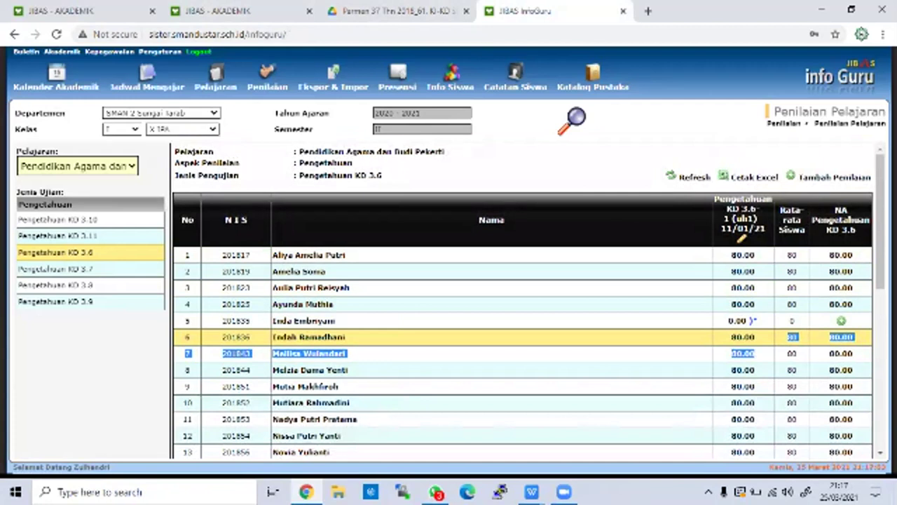
# Return to JIBAS Akademik and open the Pelajaran overview of the Guru & Pelajaran section
pyautogui.click(91, 12)
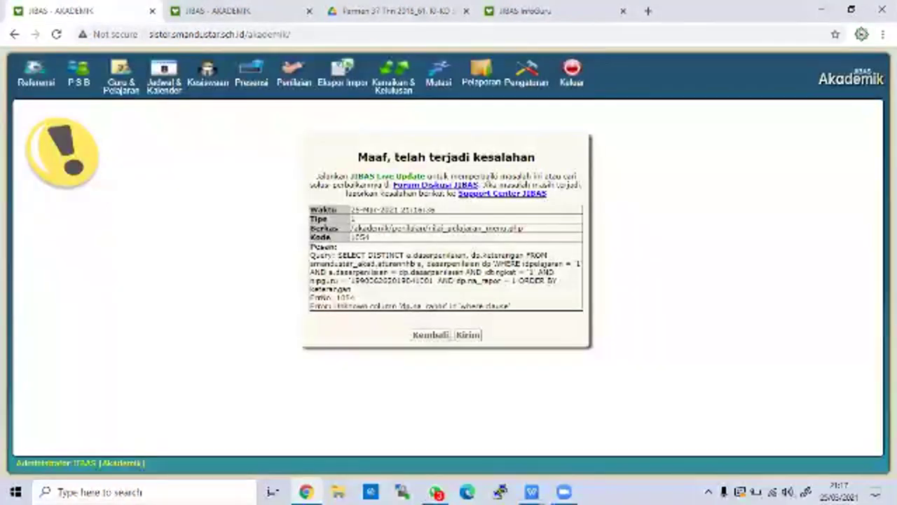
pyautogui.click(35, 72)
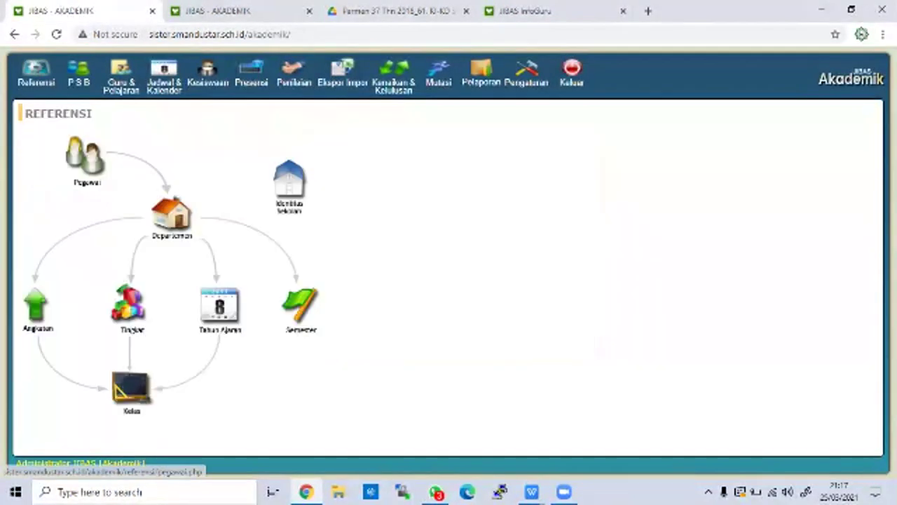
pyautogui.click(120, 73)
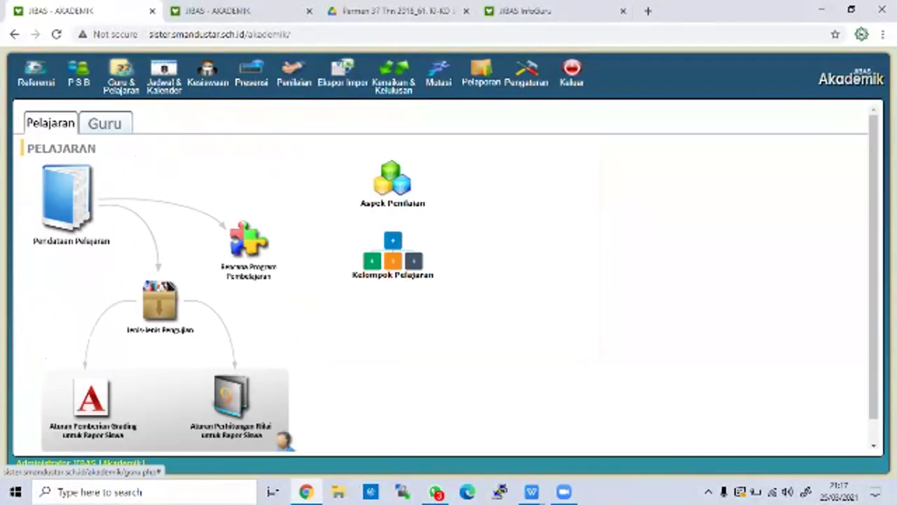